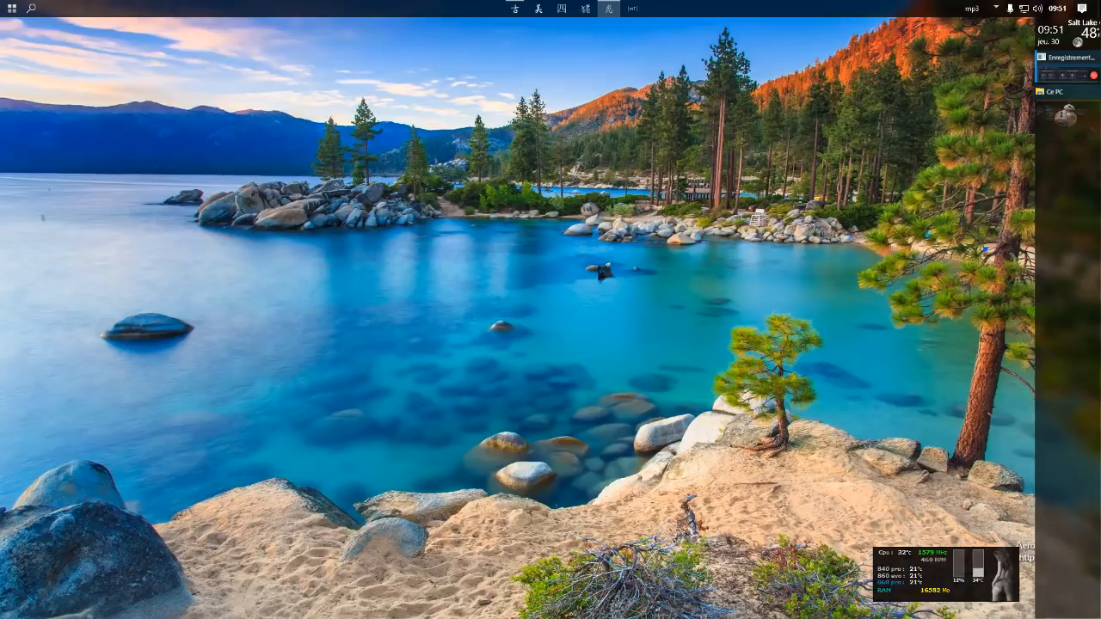
Show the vertical command bar (Barre de commande verticale) in the Ce PC window and add the SERVEUR (F:) drive to it.
left_click(515, 8)
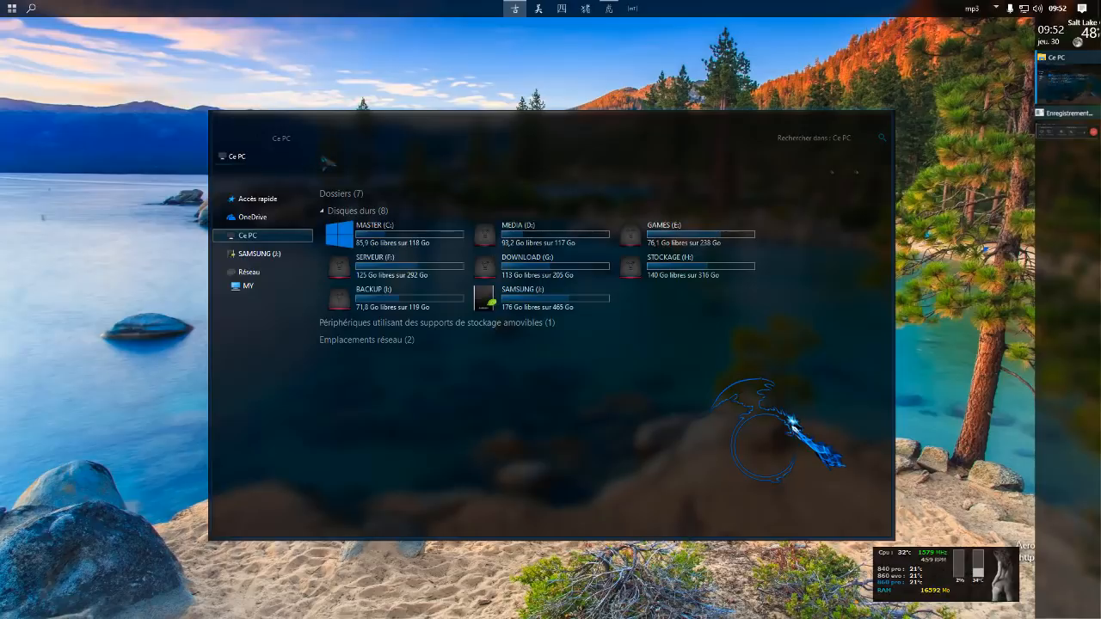
right_click(312, 164)
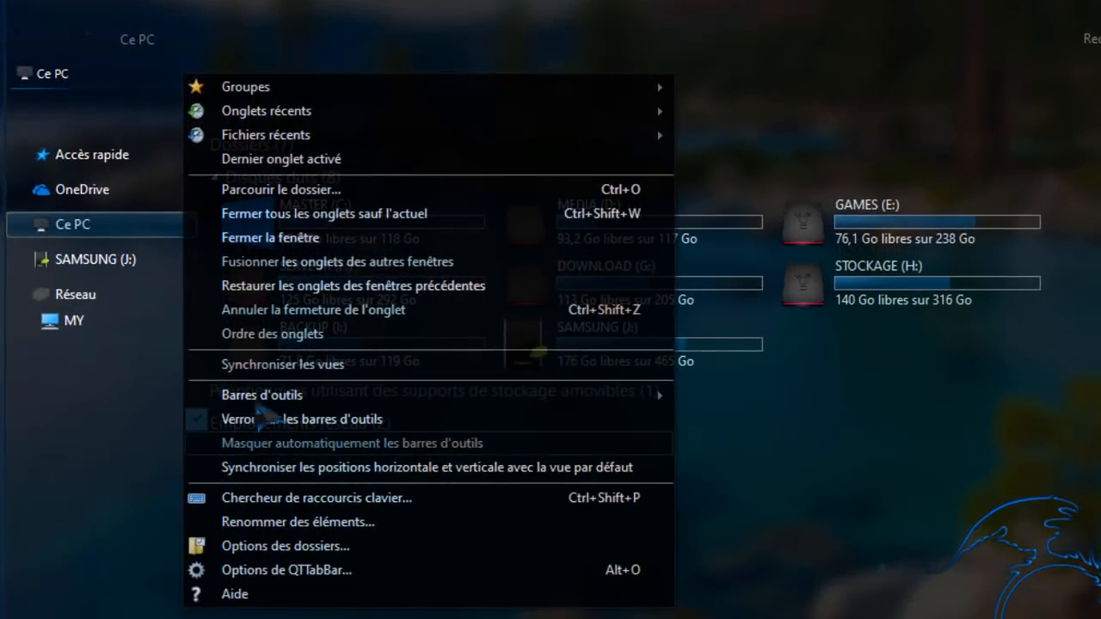
mouse_move(262, 398)
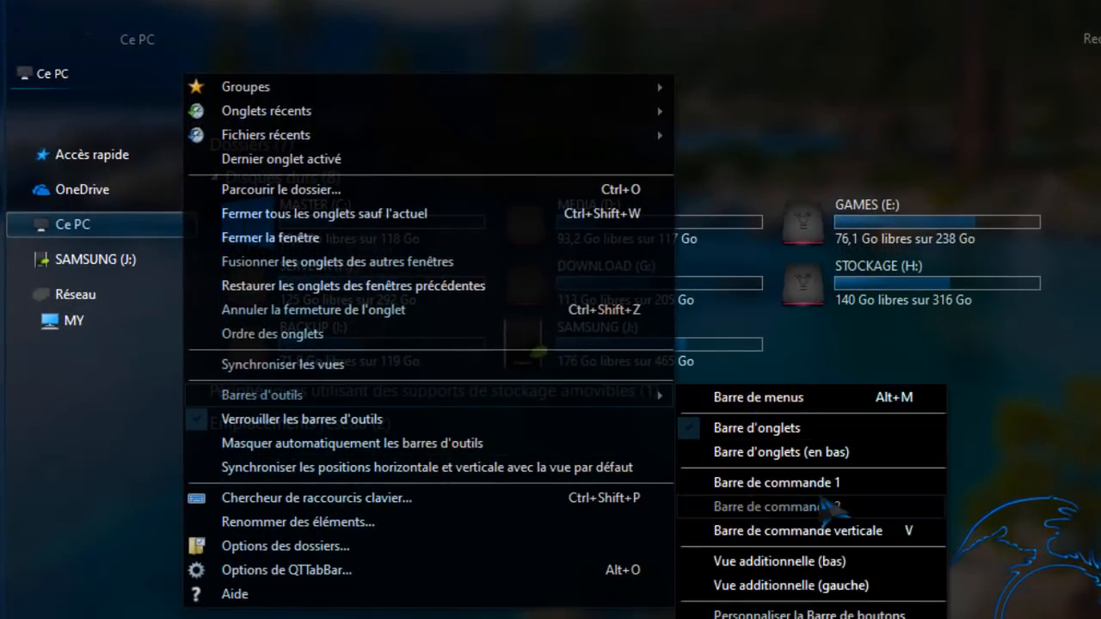
left_click(824, 533)
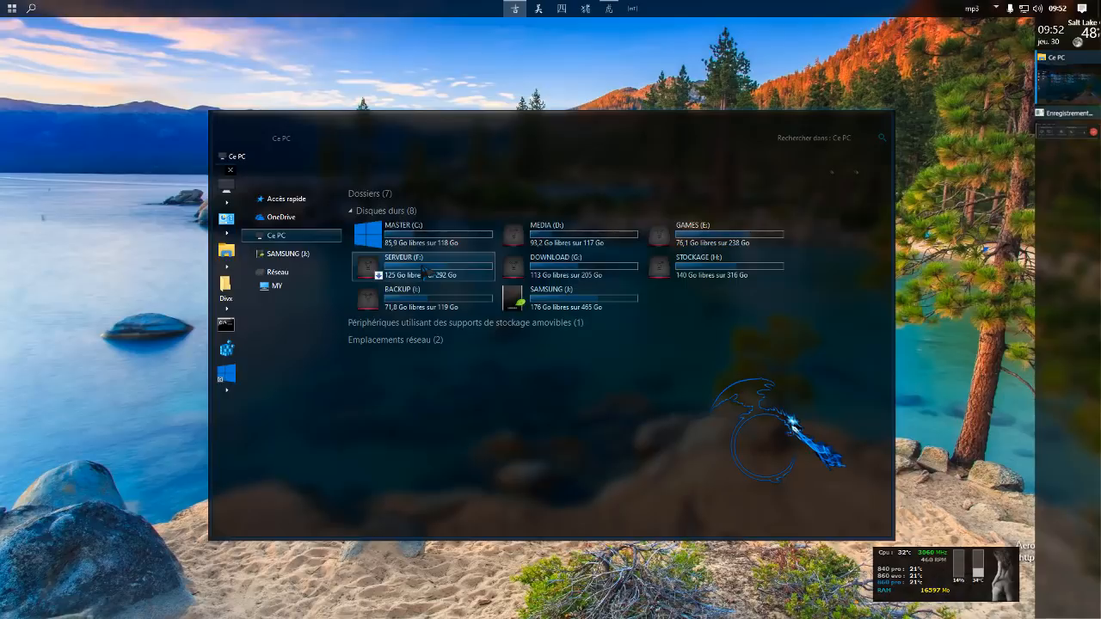
left_click_drag(424, 272, 228, 433)
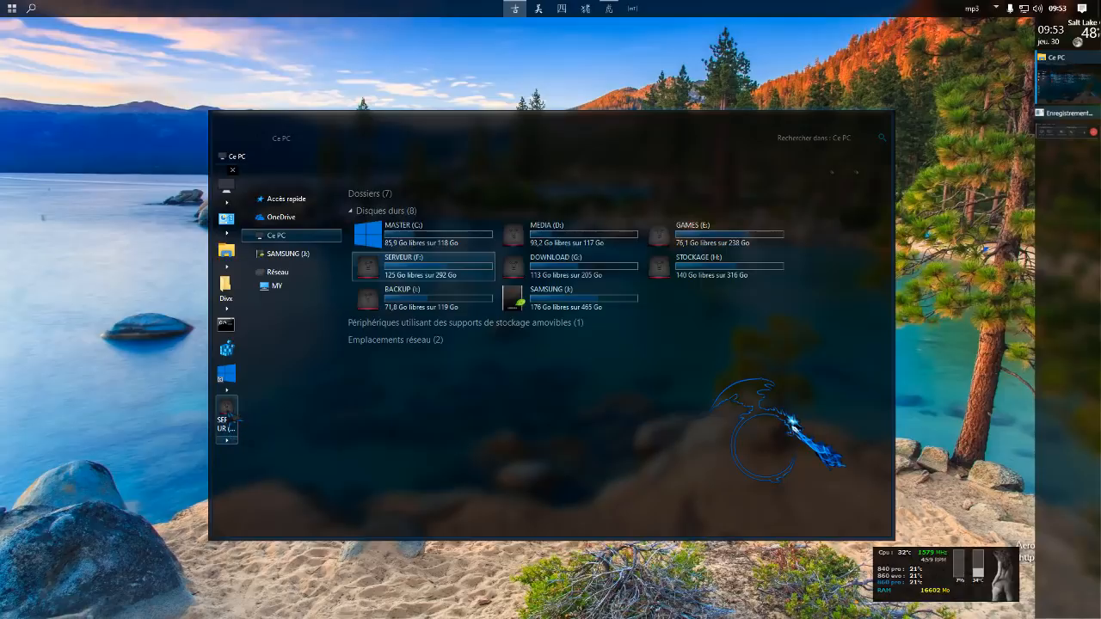
Examine the available icons and icon sizes for the SERVEUR (F:) shortcut on the command bar.
right_click(233, 419)
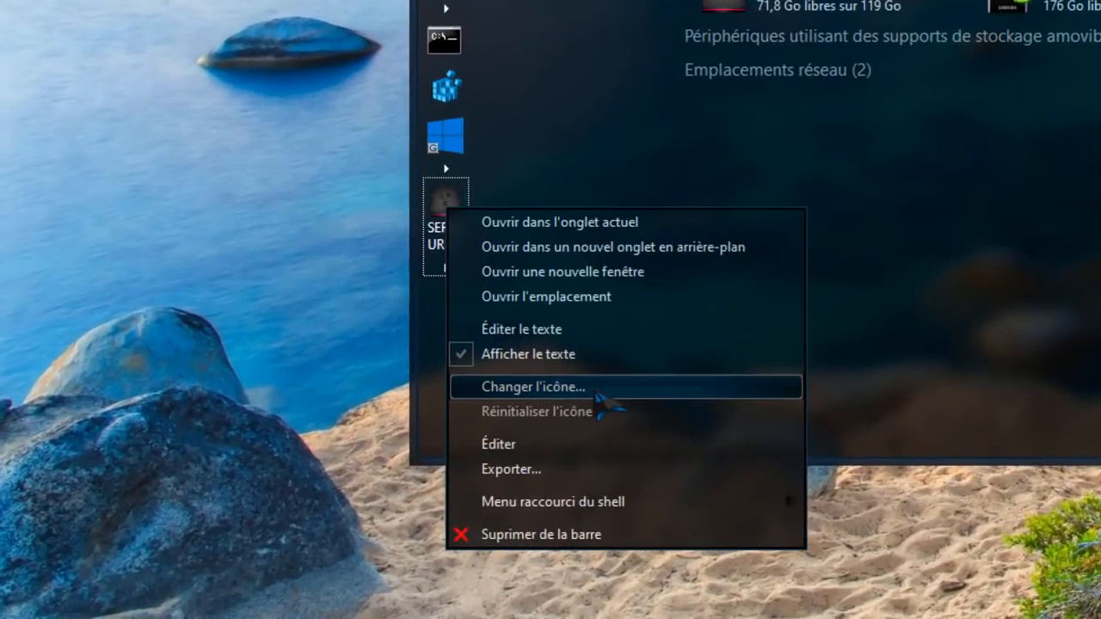
left_click(597, 394)
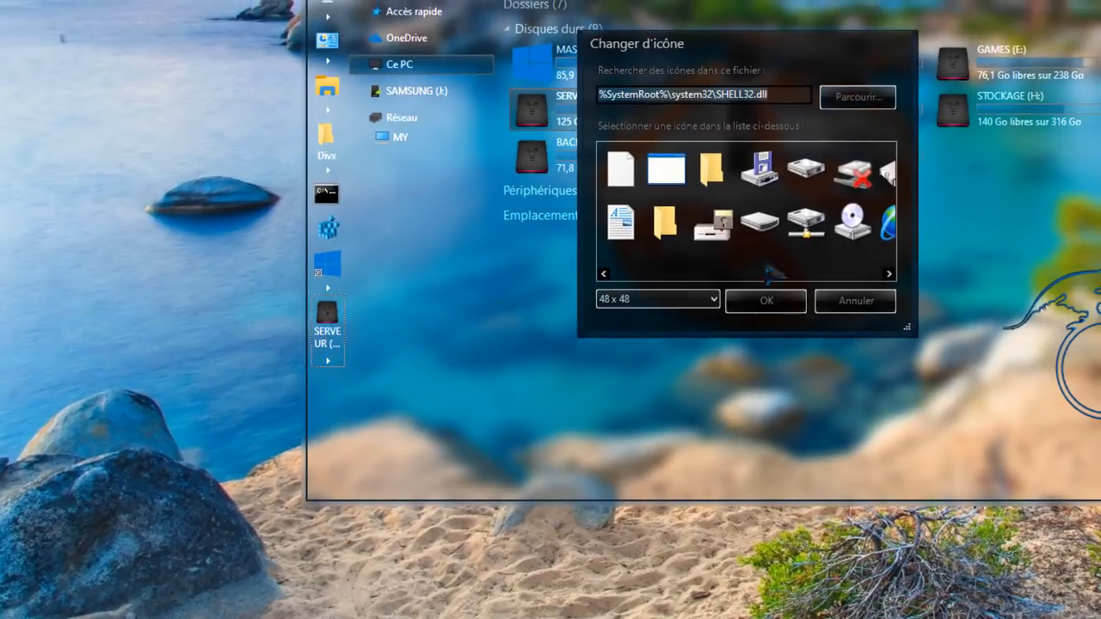
left_click(713, 299)
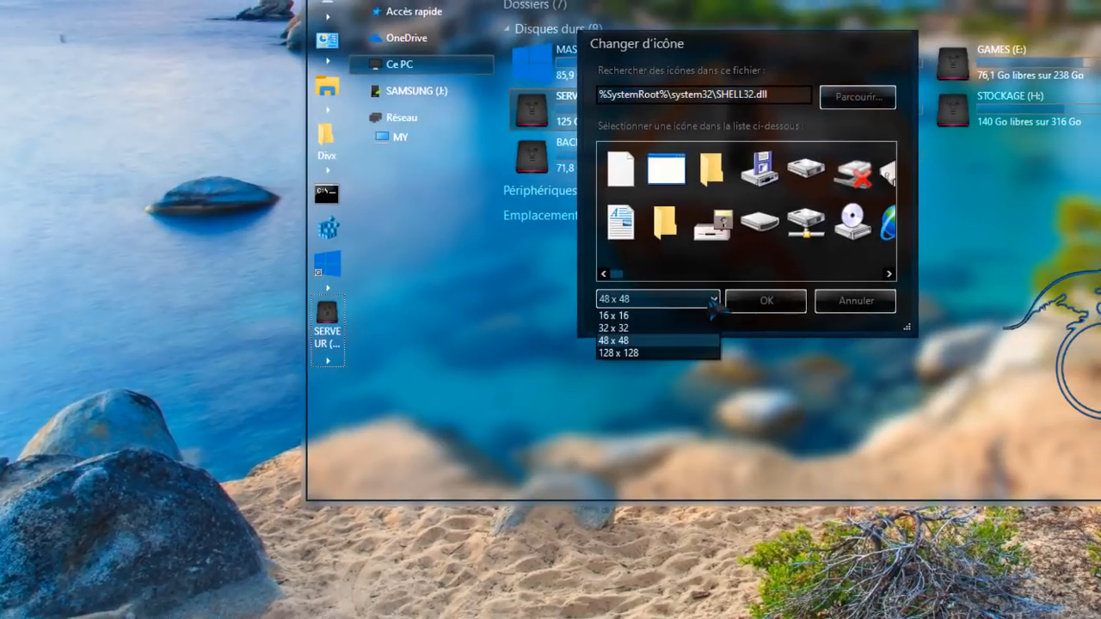
left_click(856, 312)
left_click(853, 314)
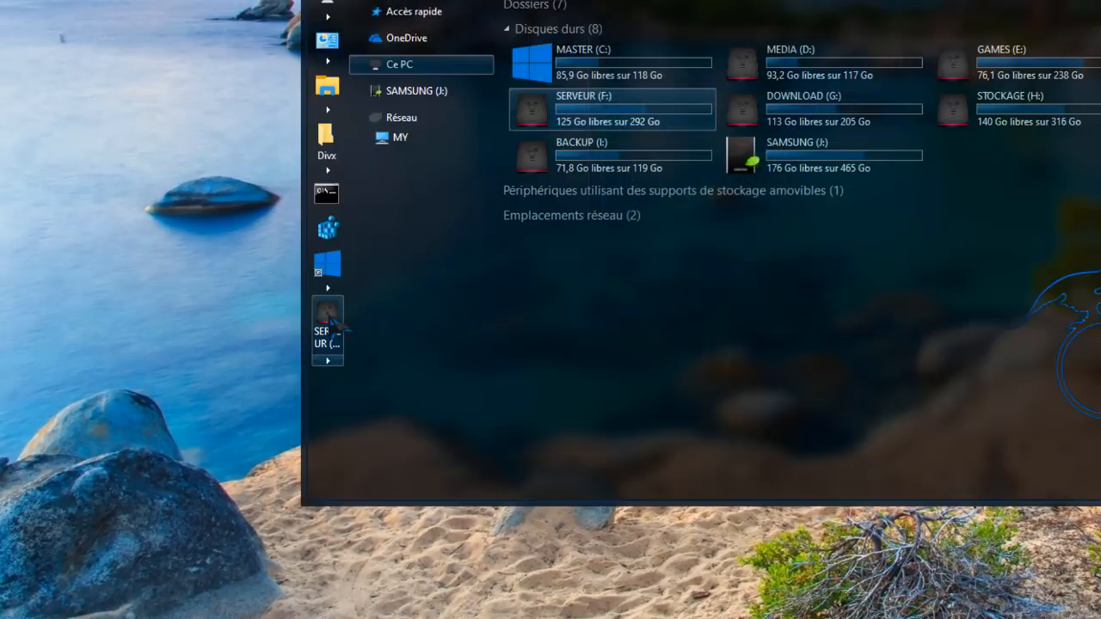
Inspect the editable text label of the SERVEUR (F:) shortcut on the command bar without changing it.
right_click(332, 322)
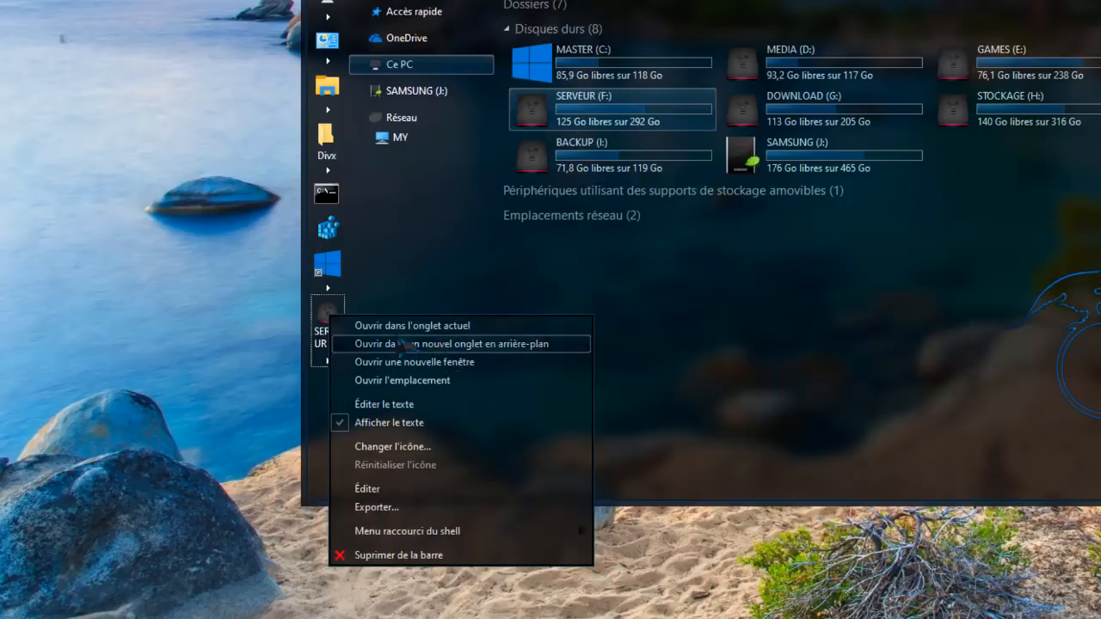
left_click(409, 406)
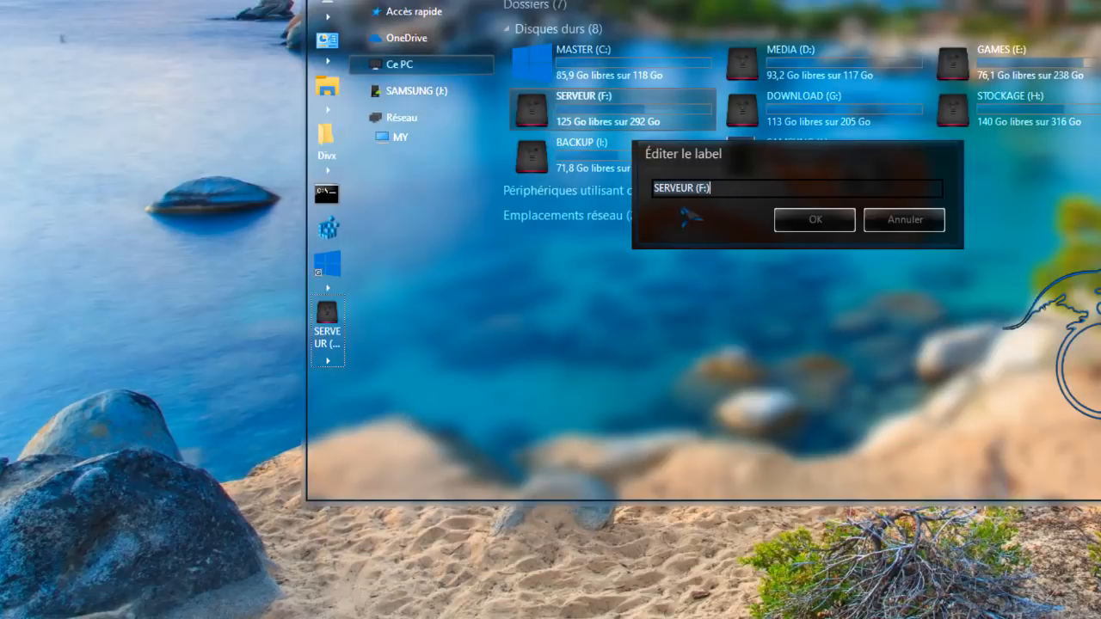
left_click(894, 222)
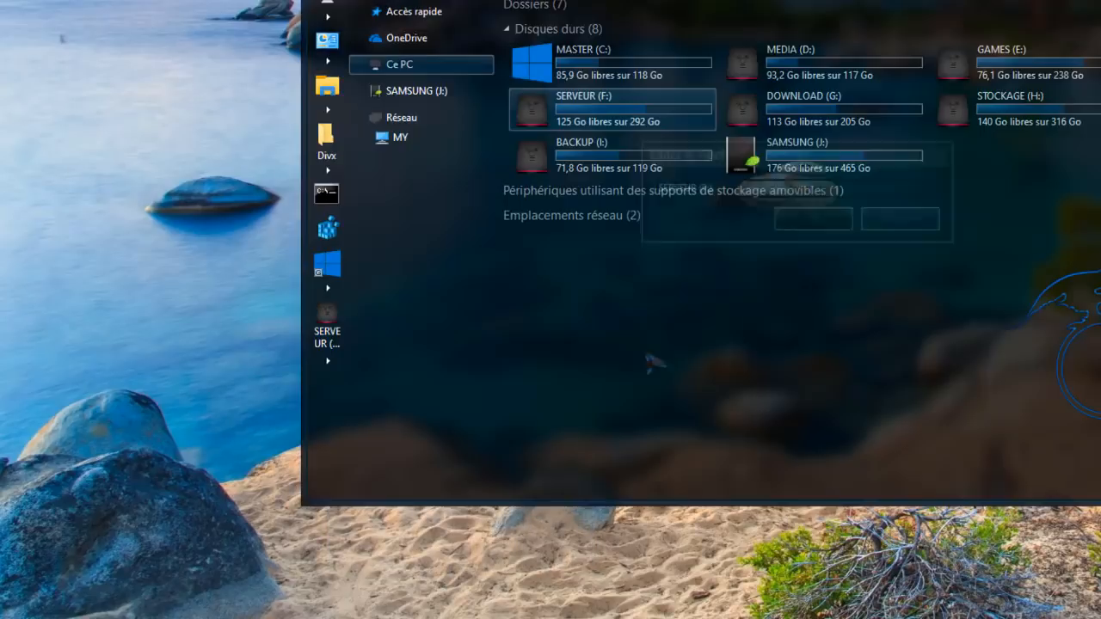
Hide the text label of the SERVEUR (F:) shortcut on the vertical command bar.
right_click(331, 325)
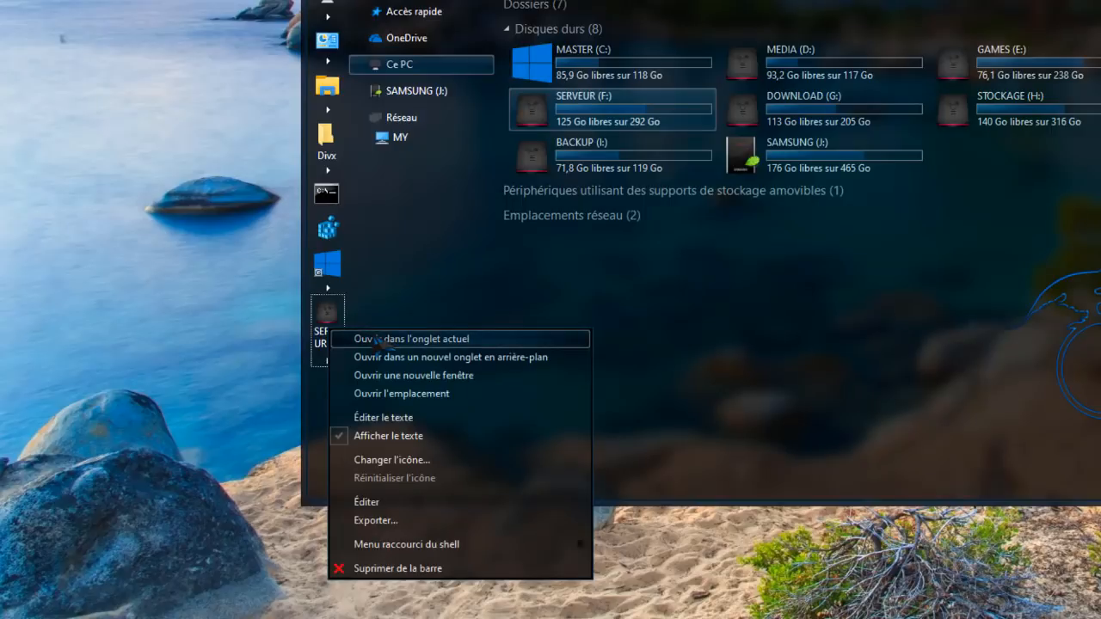
left_click(399, 436)
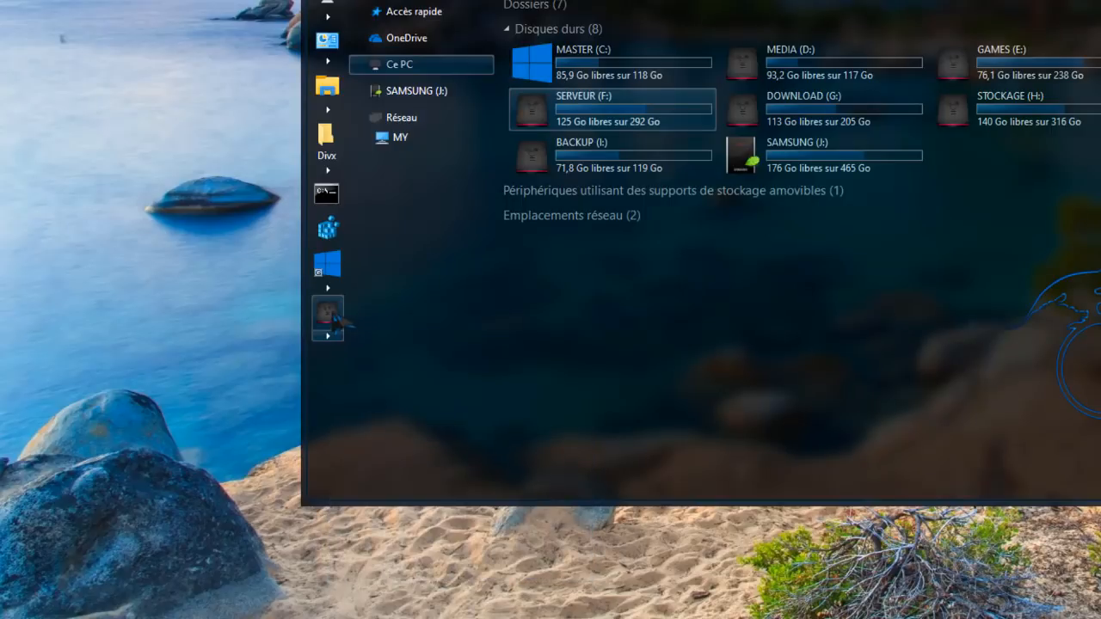
Review the SERVEUR (F:) shortcut's command settings, including its button types, script options and command file options, without changing them.
right_click(334, 316)
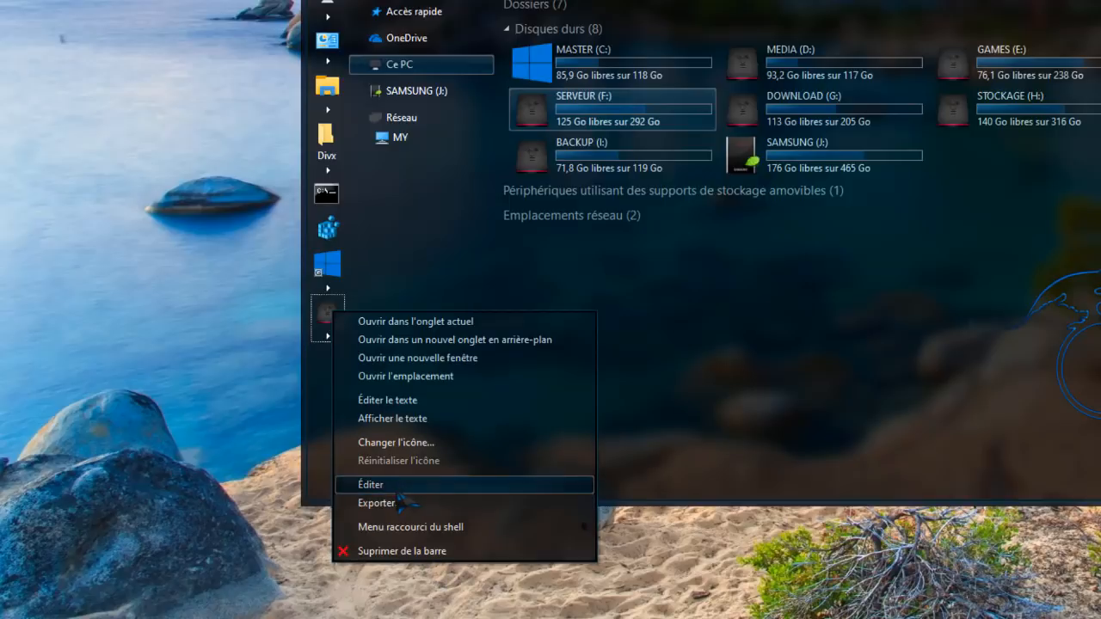
left_click(427, 488)
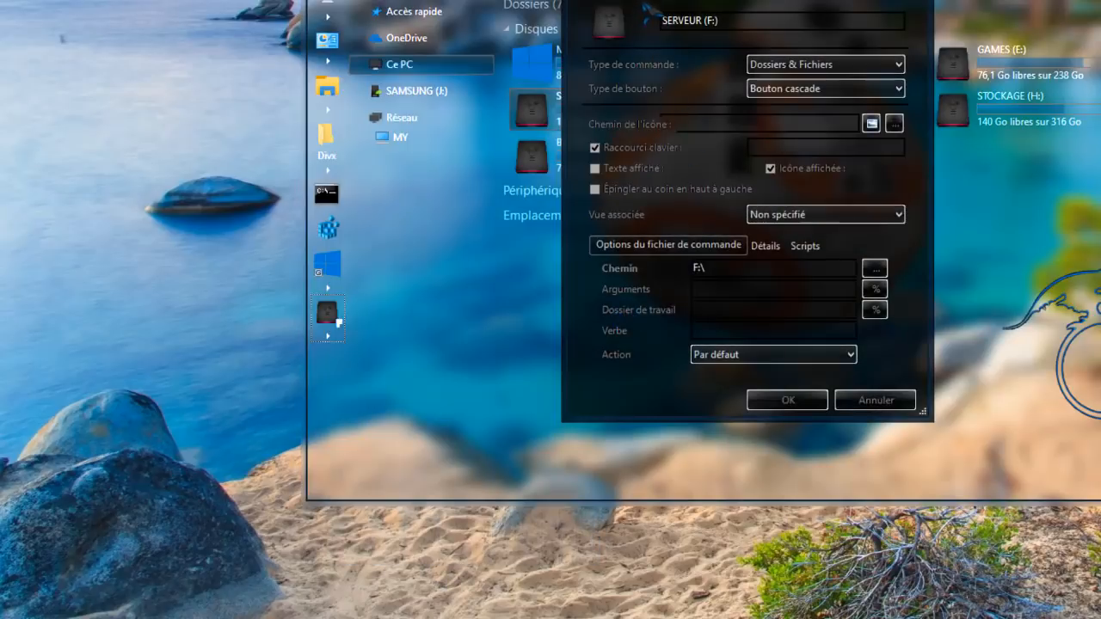
left_click(811, 91)
left_click(811, 91)
left_click(810, 91)
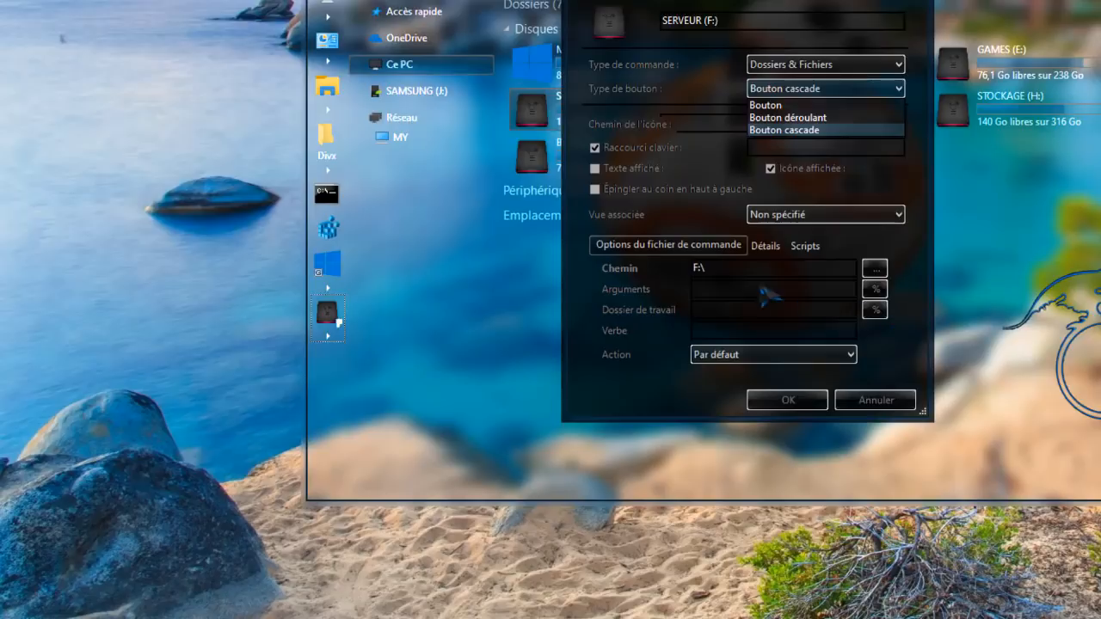
left_click(793, 261)
left_click(802, 250)
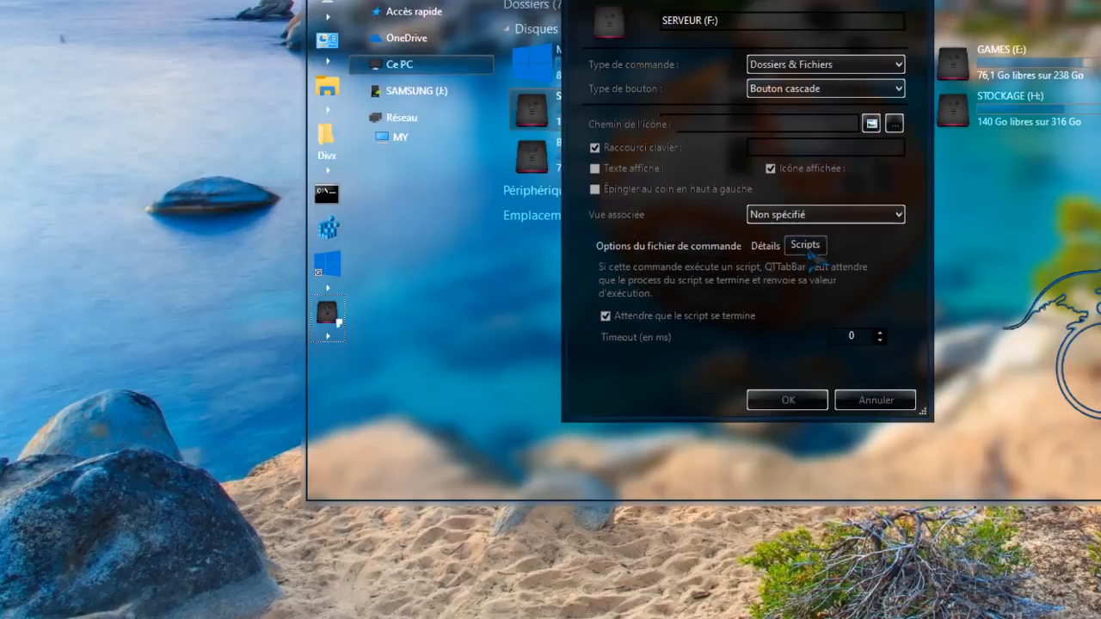
left_click(724, 246)
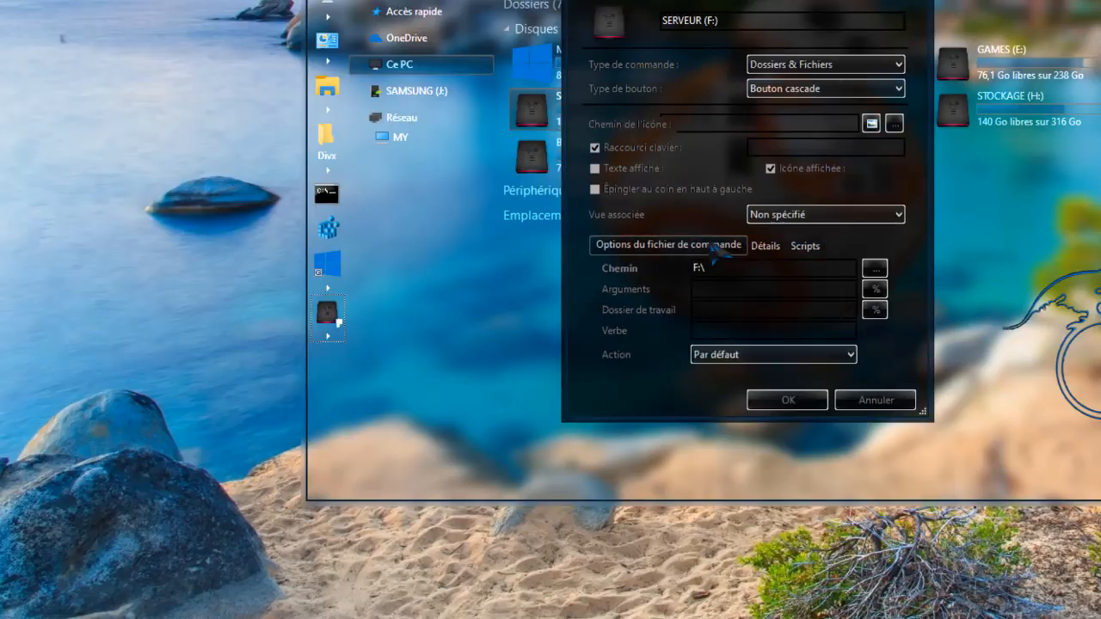
left_click(861, 406)
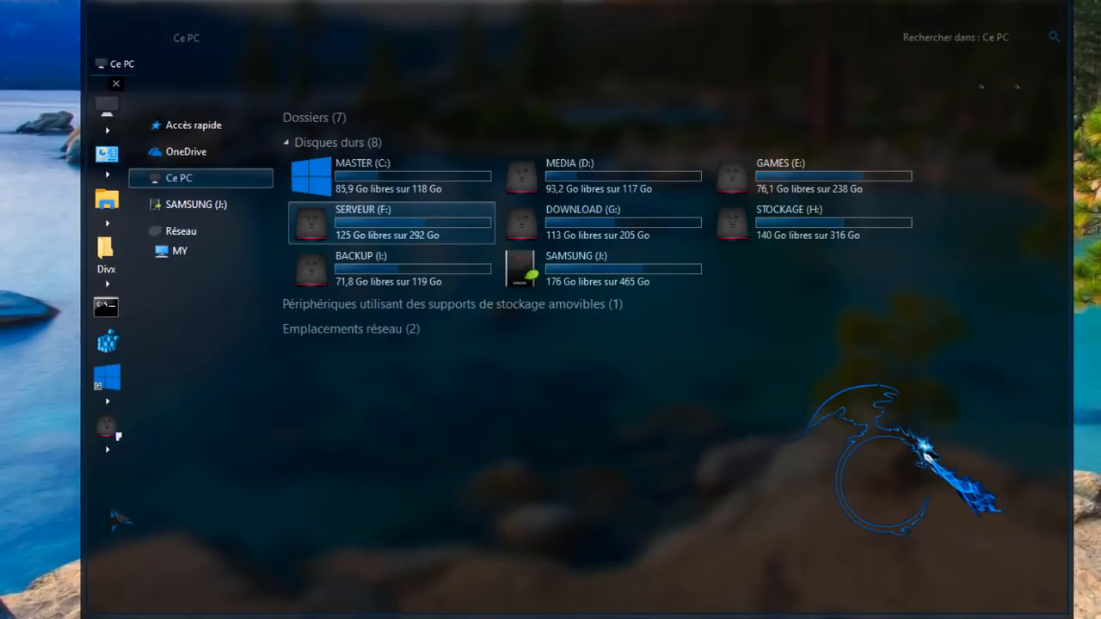
Cycle through the shortcuts on the vertical command bar in both directions to examine which ones stay fixed.
scroll(157, 361, "down", 7)
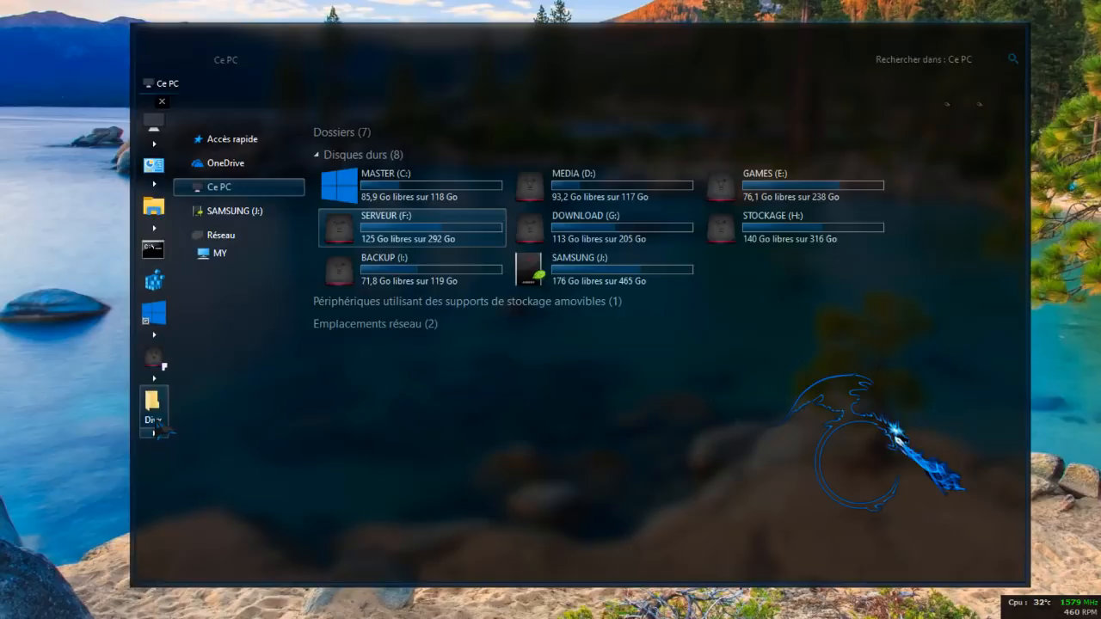
scroll(162, 430, "down", 1)
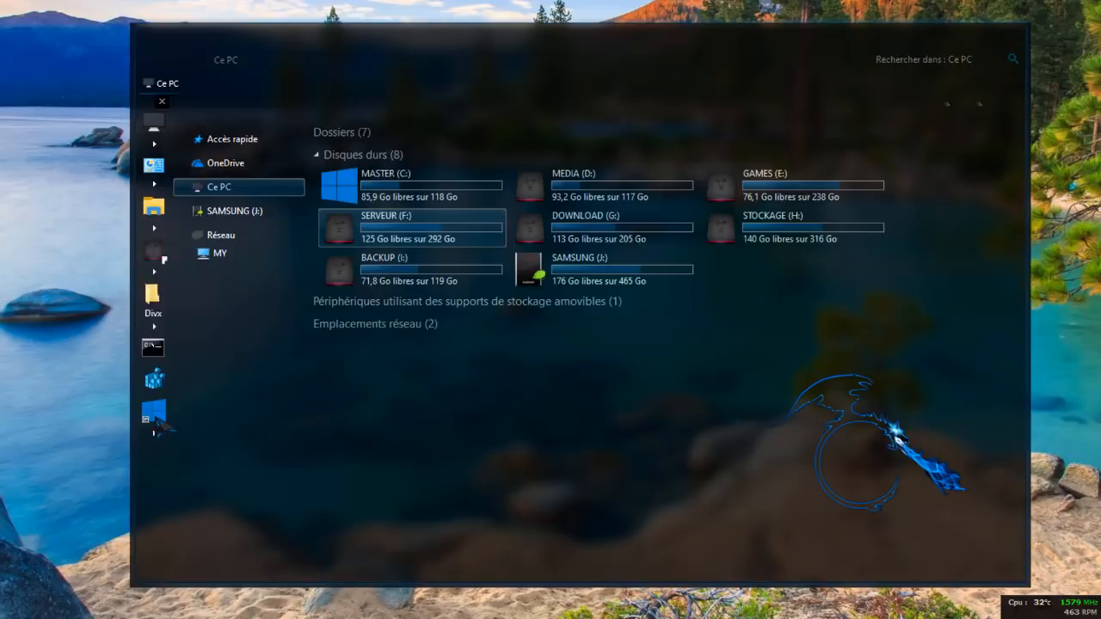
left_click_drag(156, 418, 159, 422)
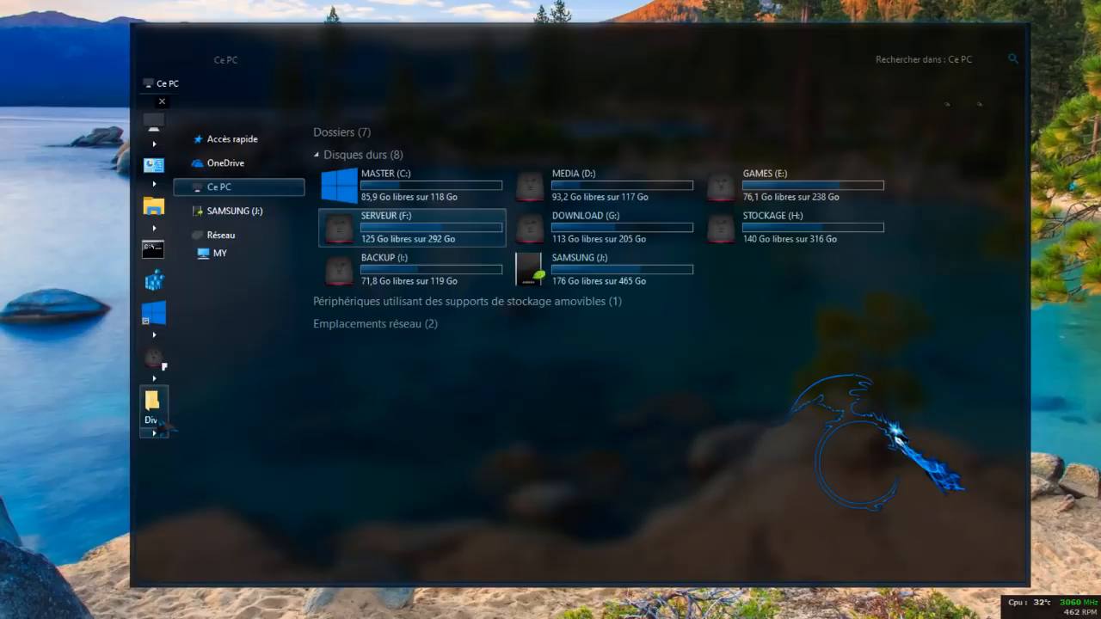
scroll(159, 423, "up", 1)
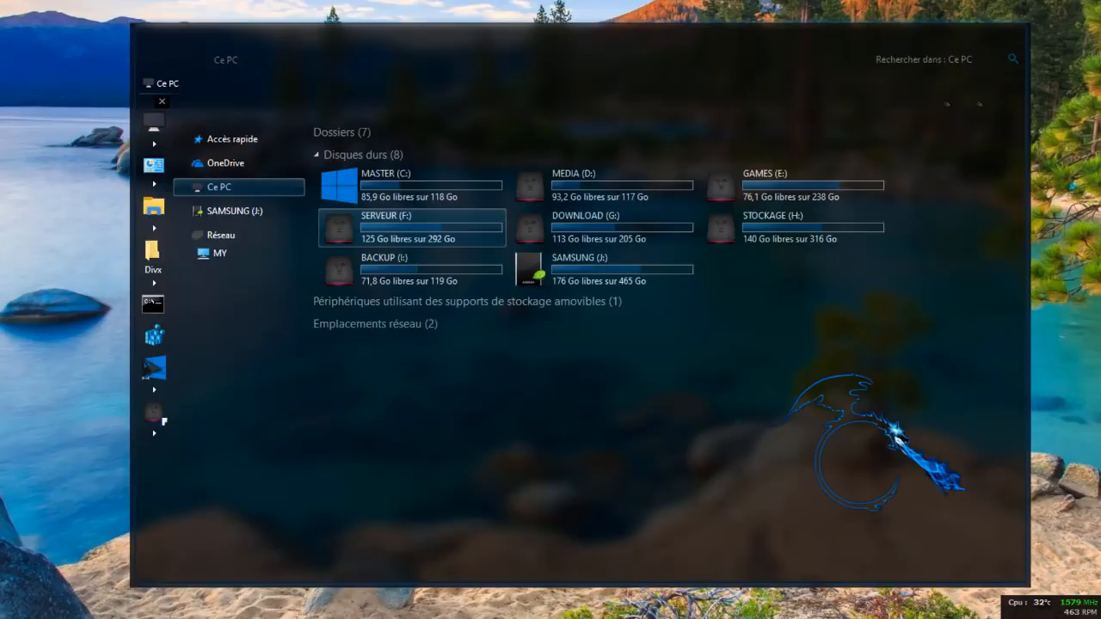
scroll(159, 413, "up", 2)
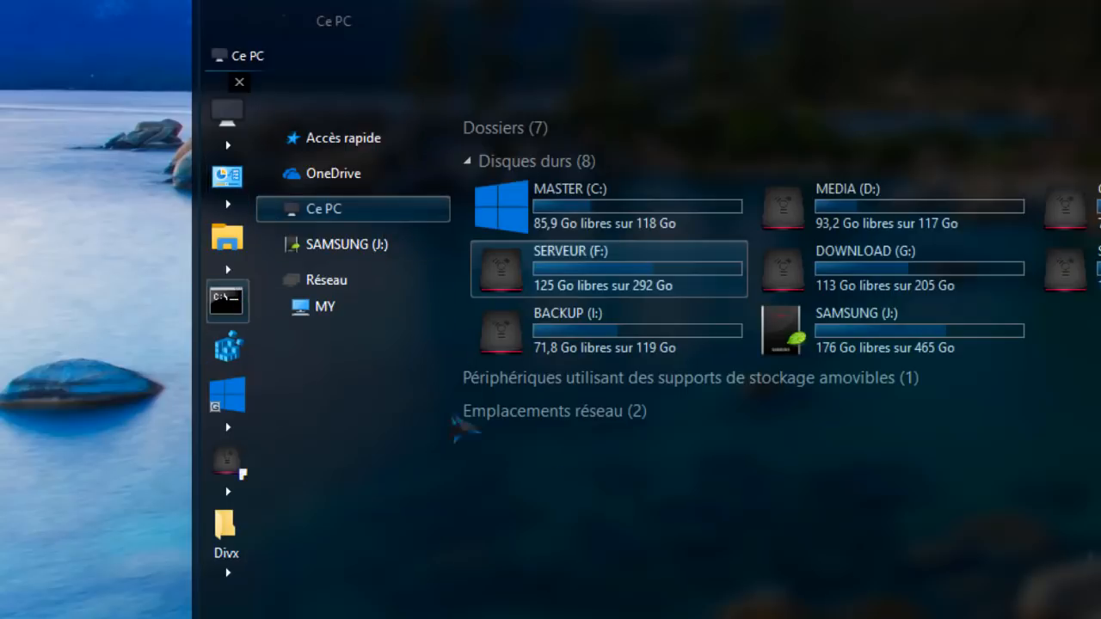
scroll(245, 449, "up", 3)
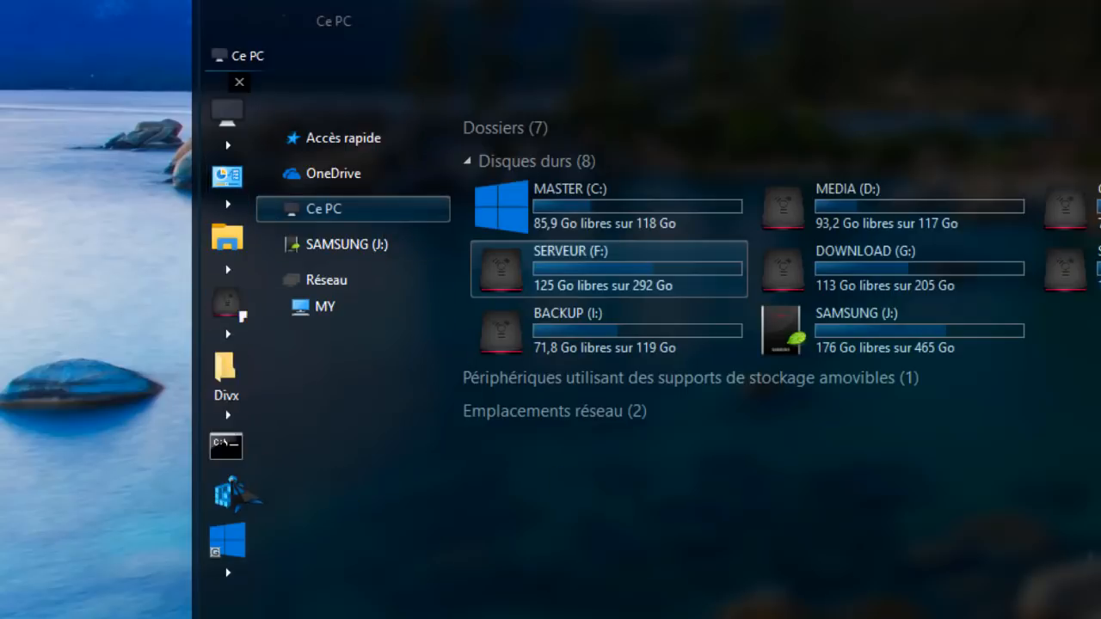
scroll(246, 497, "down", 4)
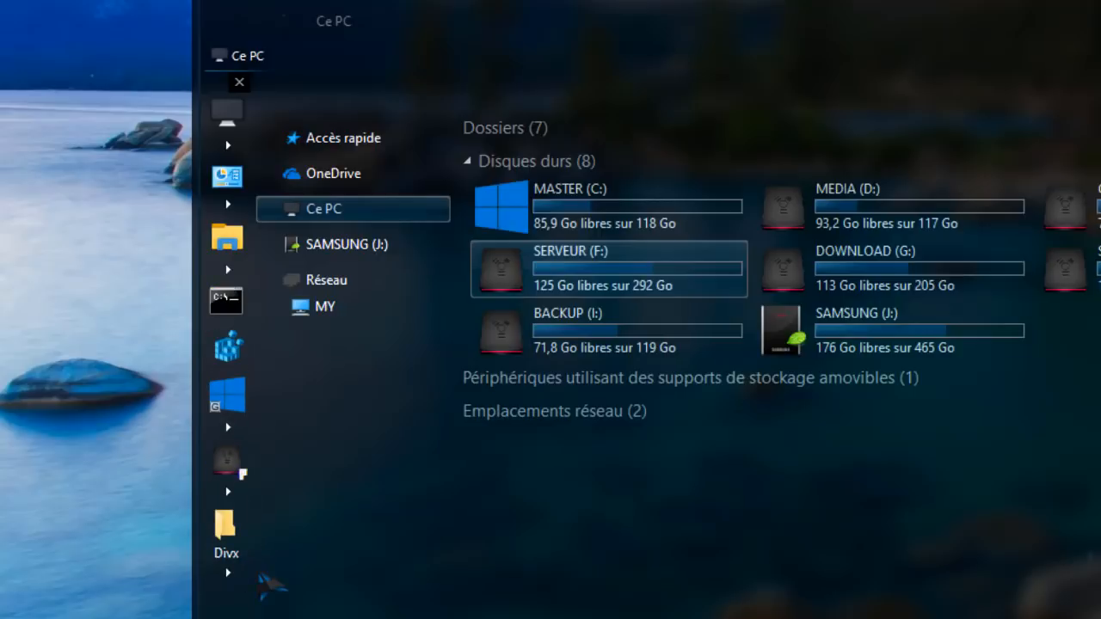
scroll(227, 430, "up", 2)
scroll(232, 606, "up", 3)
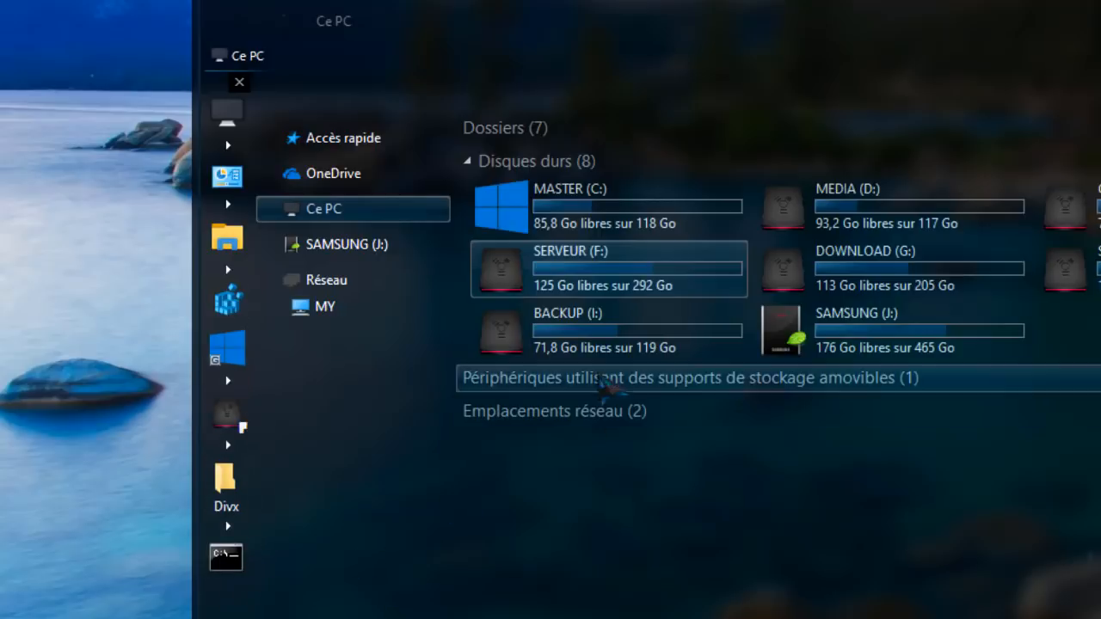
scroll(228, 516, "down", 1)
scroll(228, 516, "down", 1)
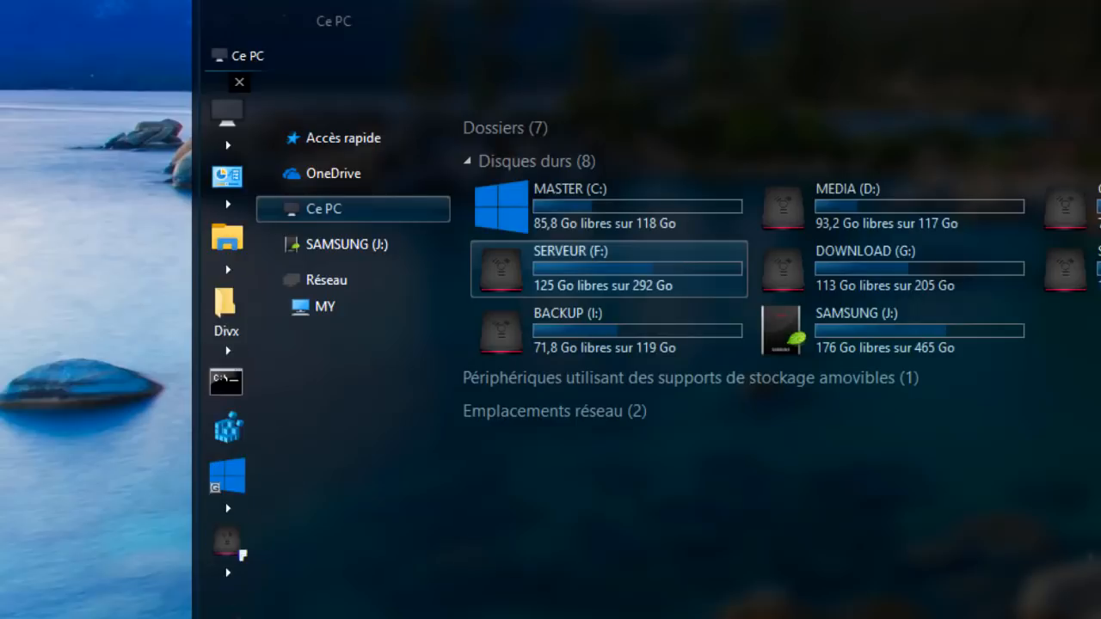
scroll(228, 413, "down", 1)
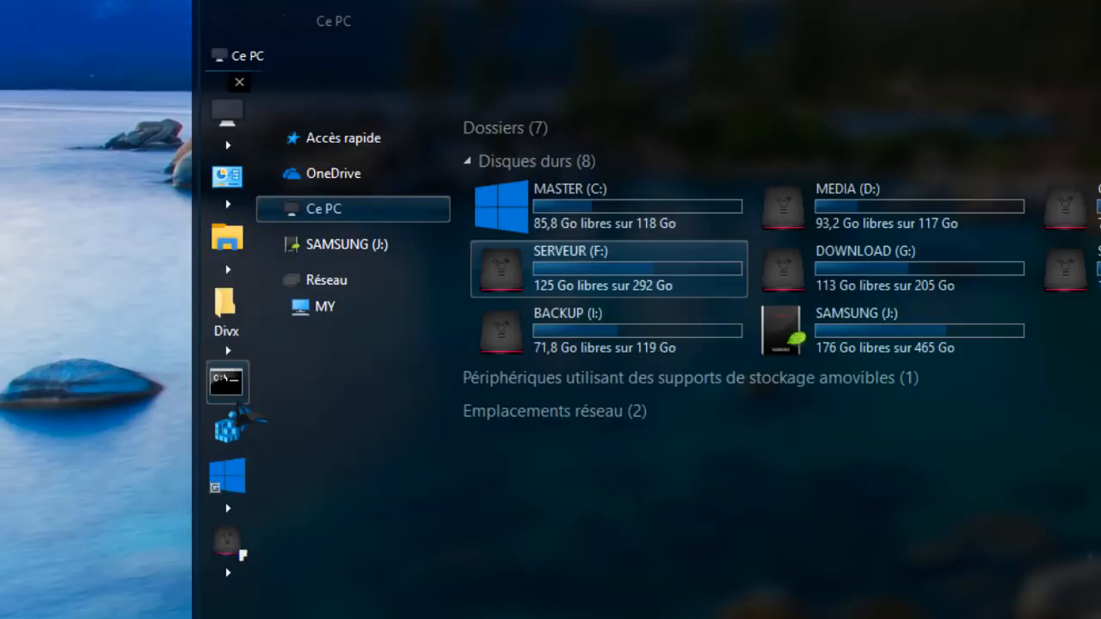
Pin the cmd shortcut on the vertical command bar using the option "Épingler au coin en haut à gauche".
right_click(232, 389)
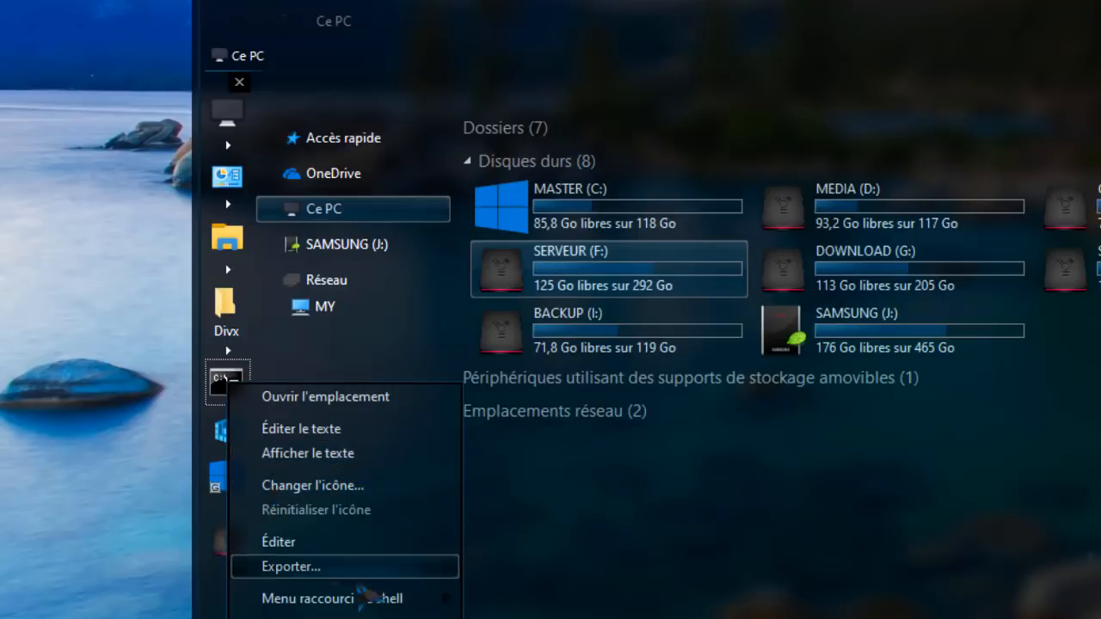
left_click(282, 546)
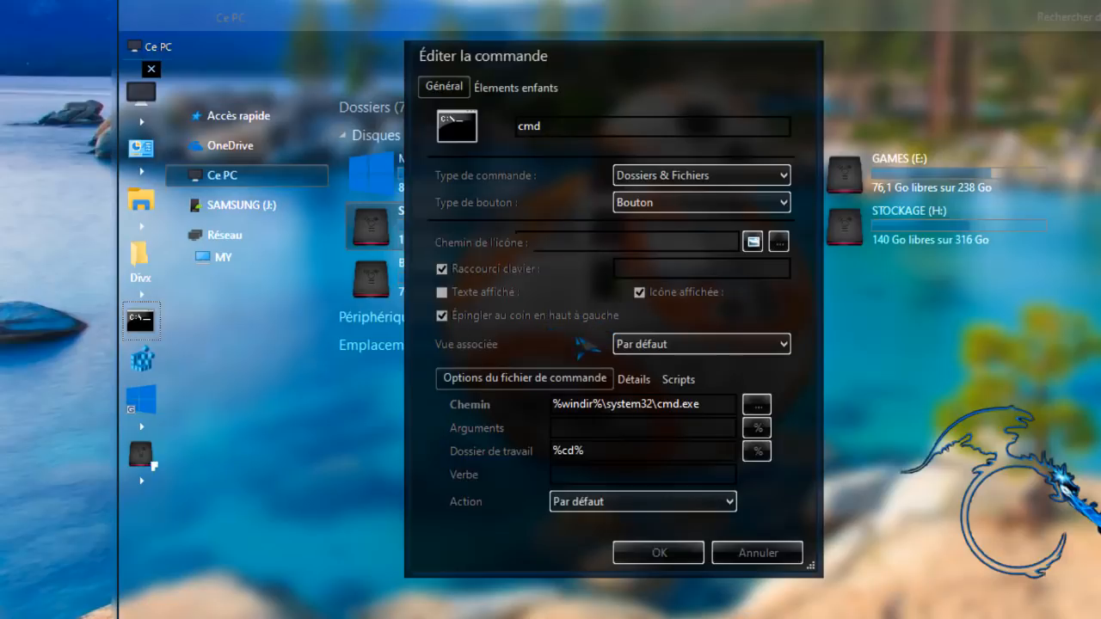
left_click(692, 558)
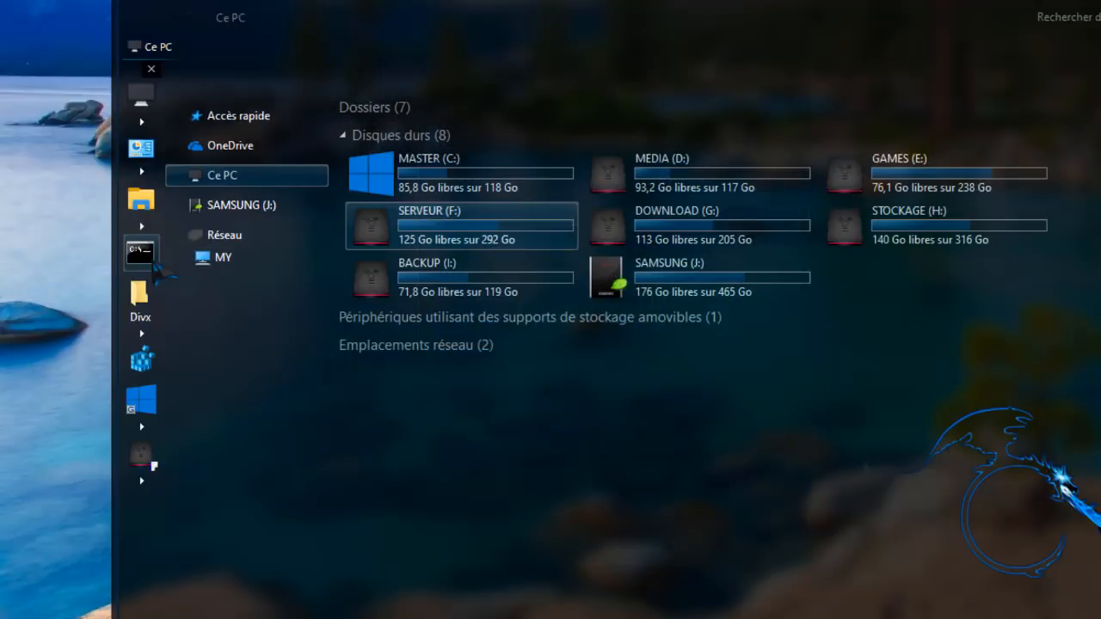
left_click_drag(145, 376, 144, 283)
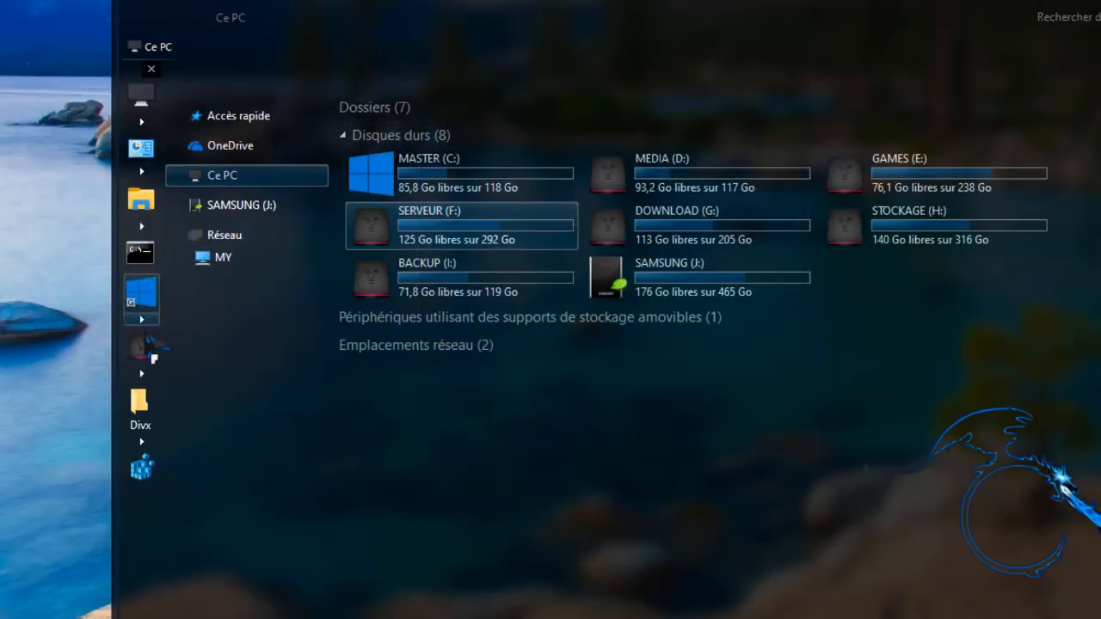
scroll(145, 368, "down", 7)
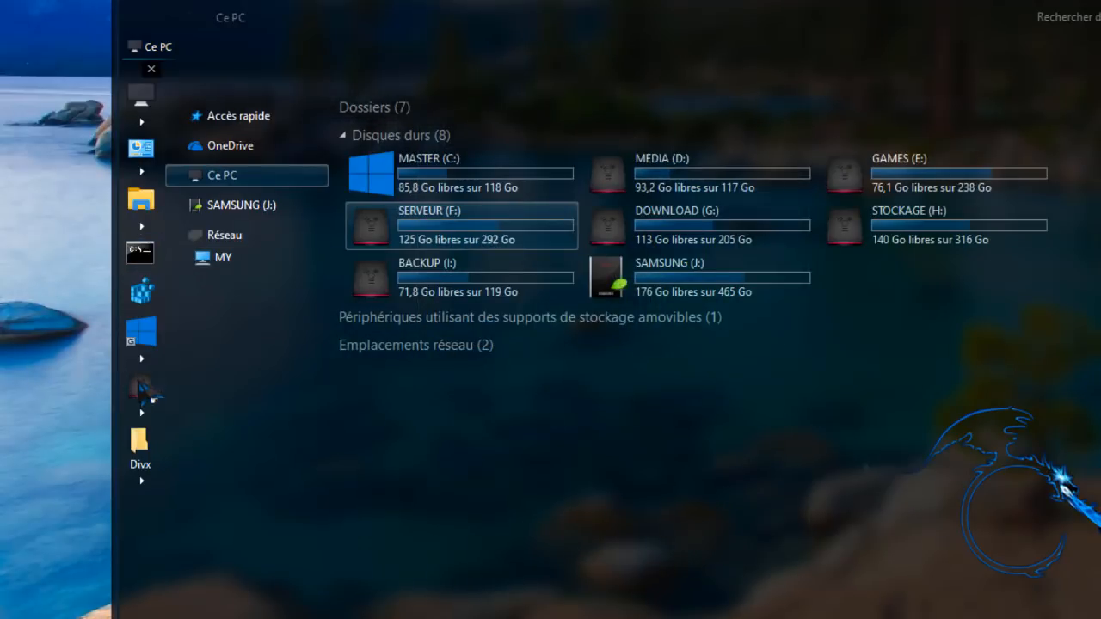
Cycle through the vertical command bar's shortcuts around the pinned cmd shortcut and review the available options of the drives shortcut.
scroll(154, 391, "down", 8)
scroll(153, 419, "down", 8)
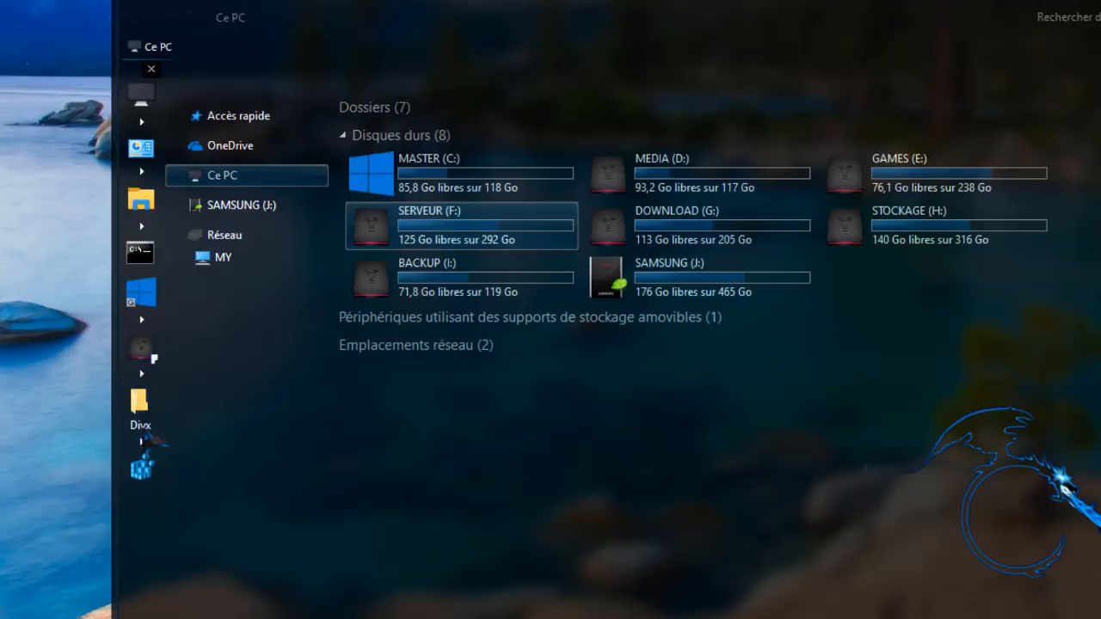
scroll(159, 417, "down", 6)
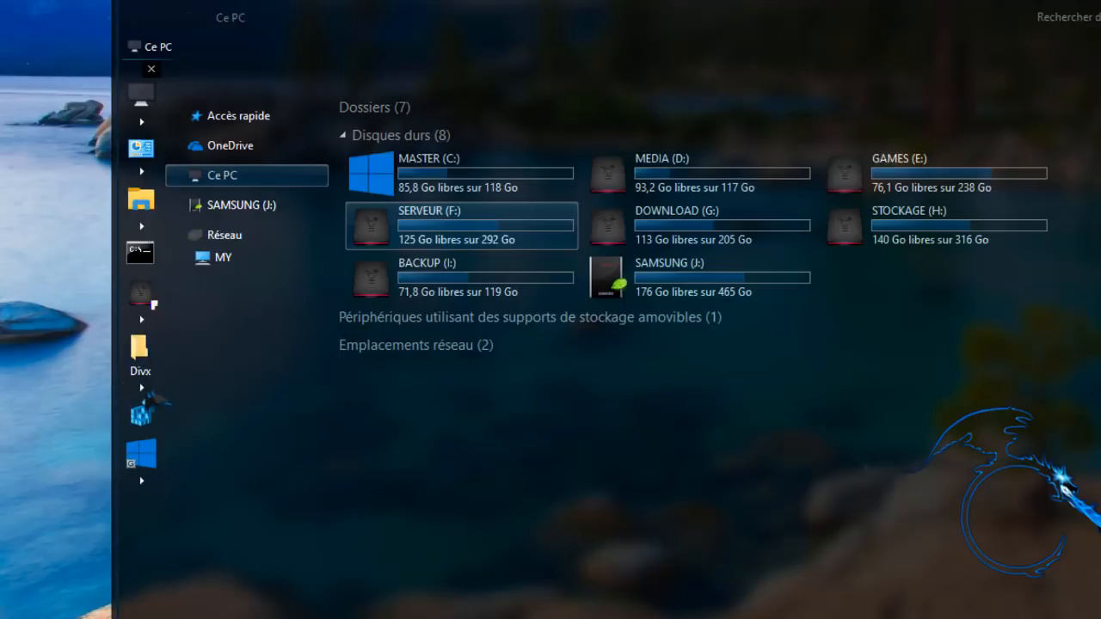
right_click(142, 456)
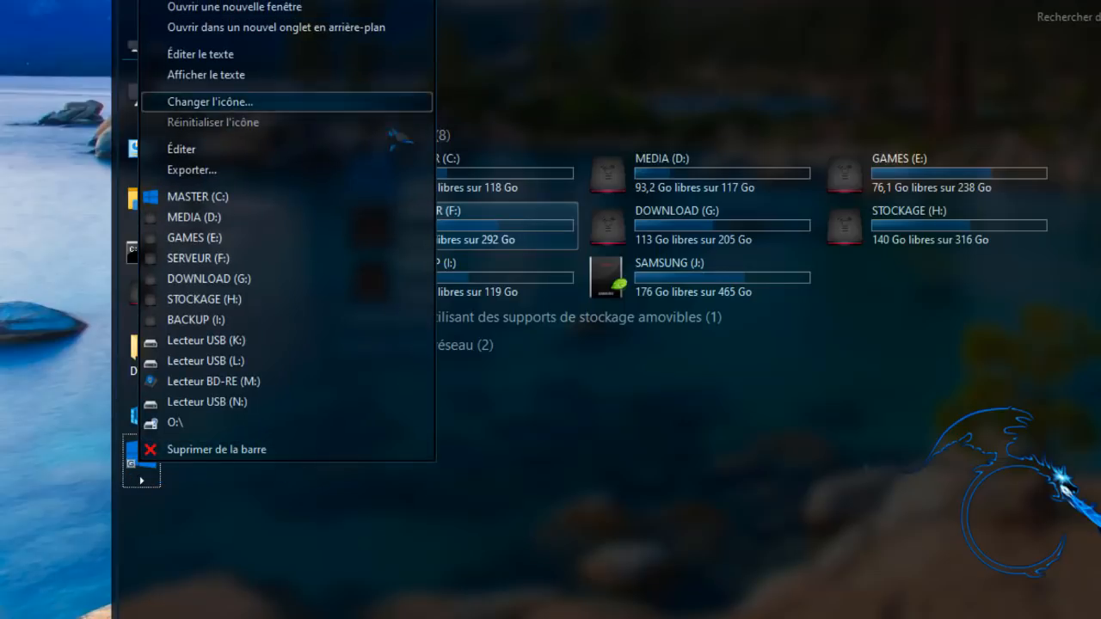
left_click(564, 486)
Place the vertical command bar's labels beside the icons with "Texte à côté de l'icône" and widen the bar to fit the Divx label.
right_click(139, 525)
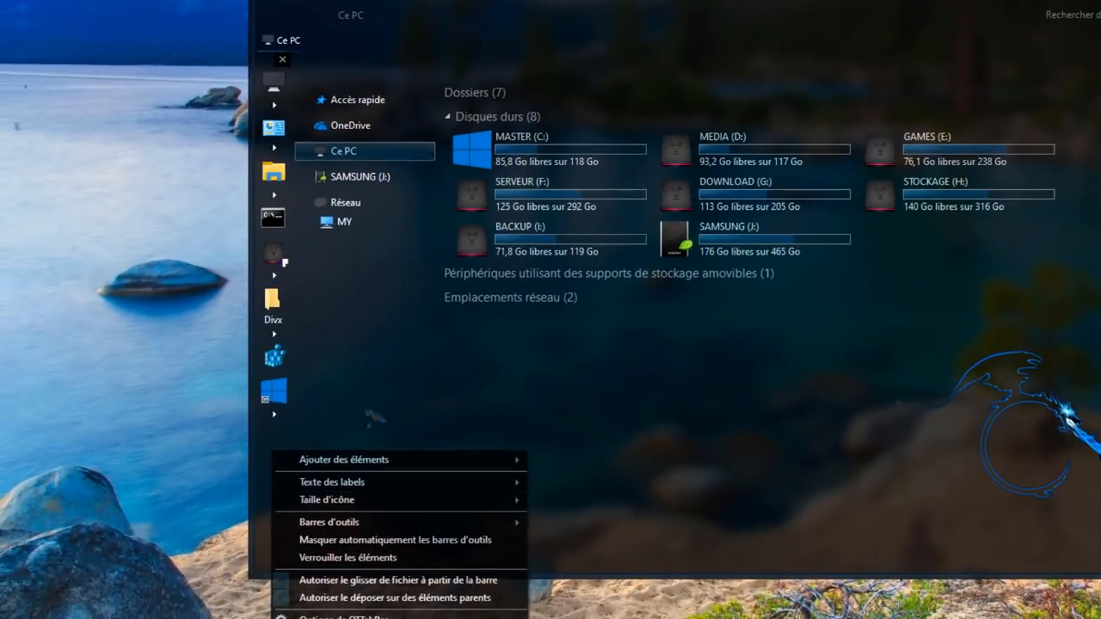
left_click(294, 460)
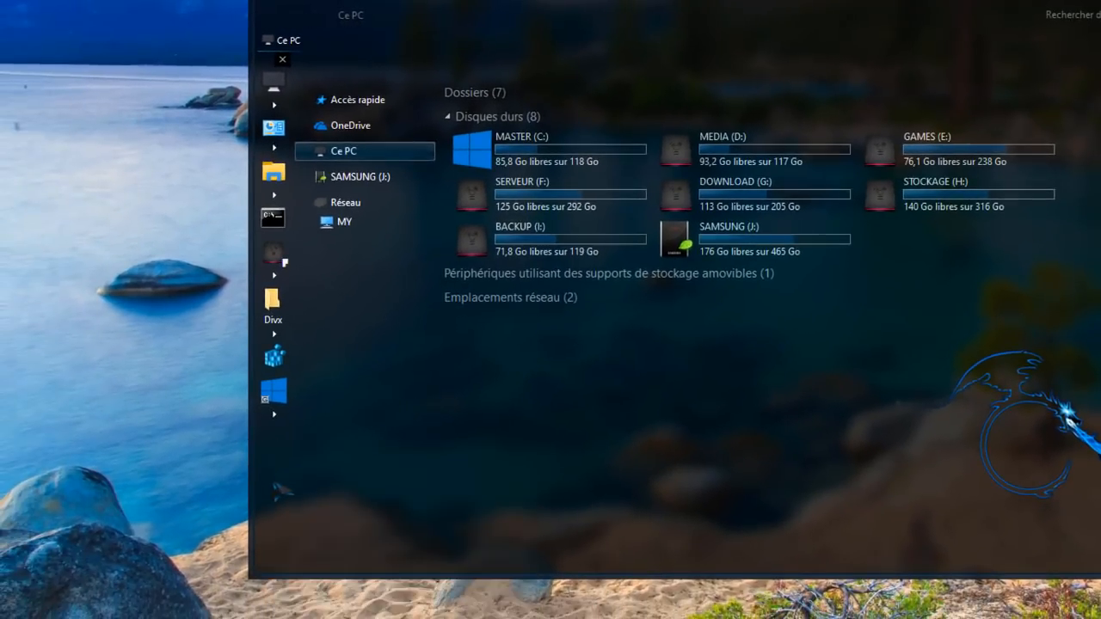
right_click(274, 494)
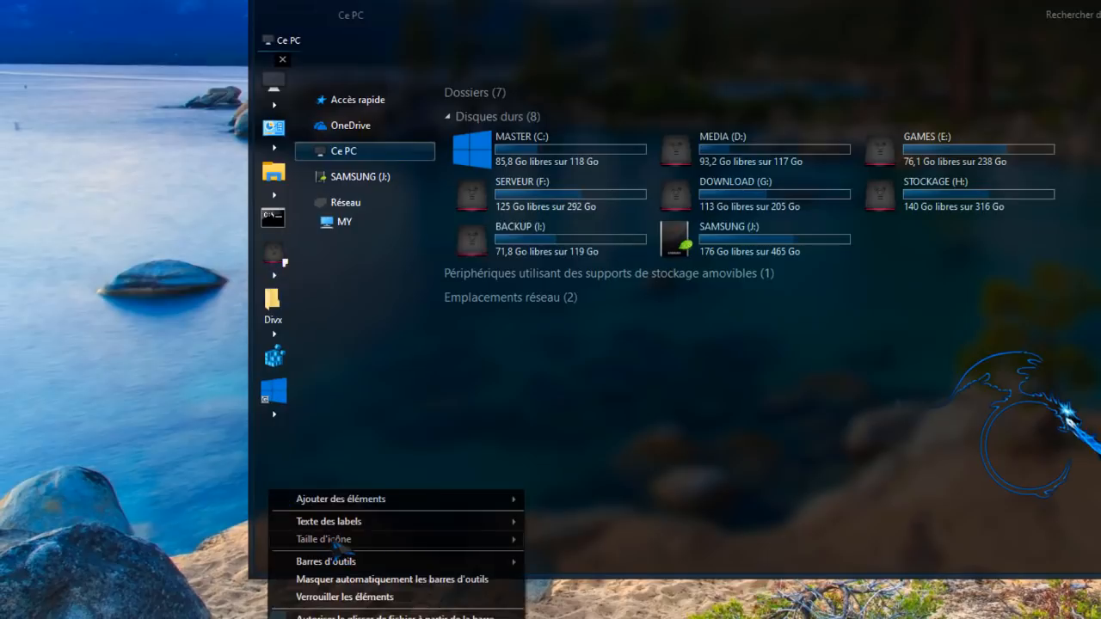
mouse_move(341, 544)
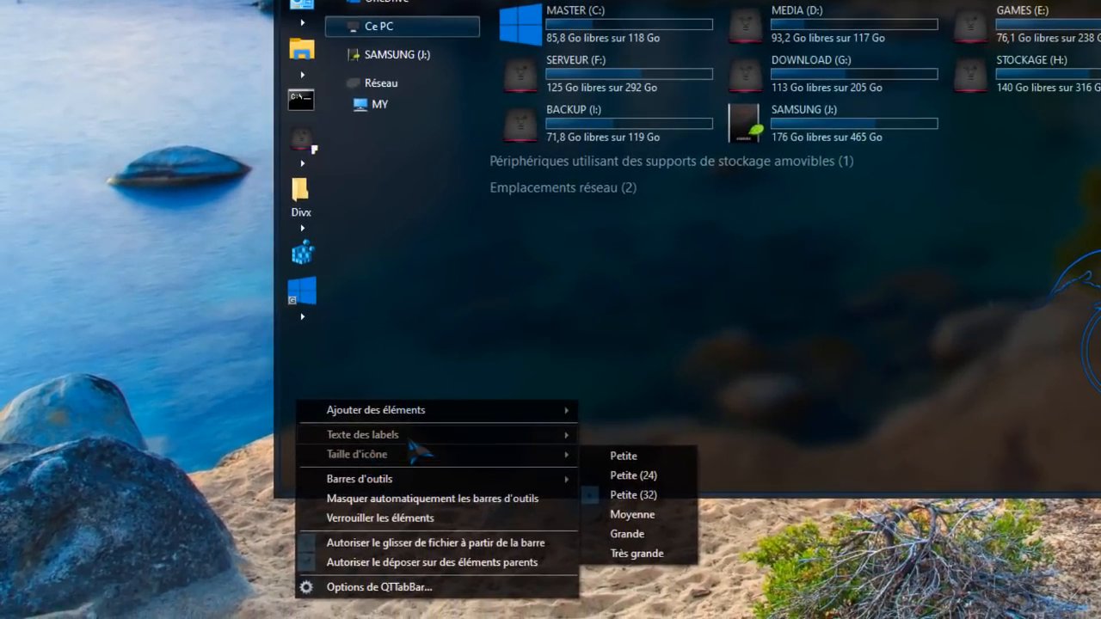
mouse_move(413, 441)
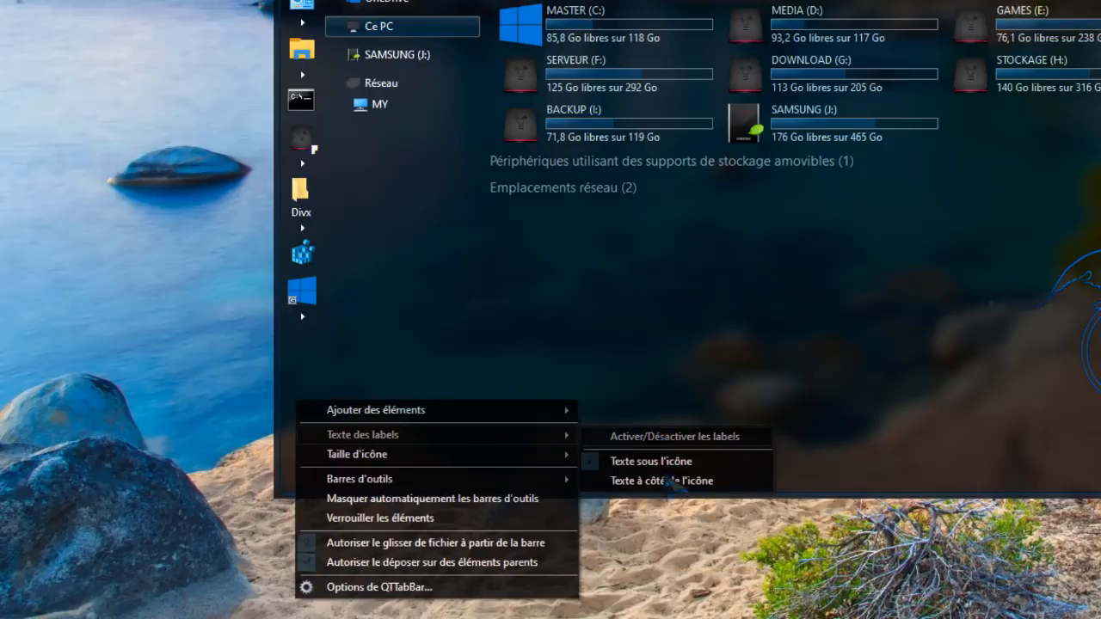
left_click(667, 485)
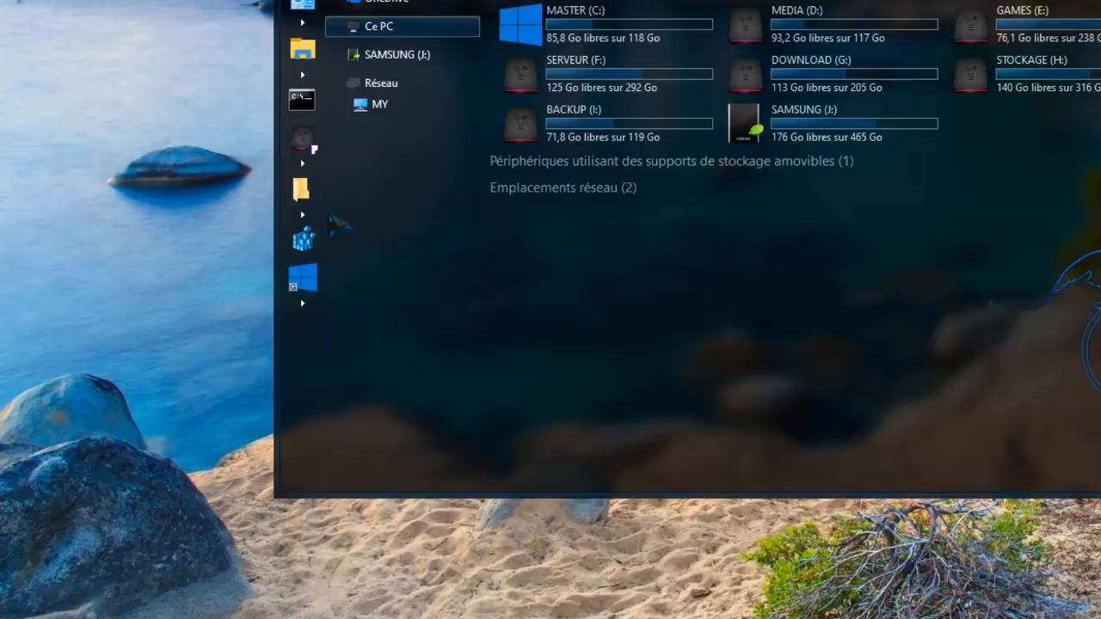
left_click_drag(321, 209, 350, 216)
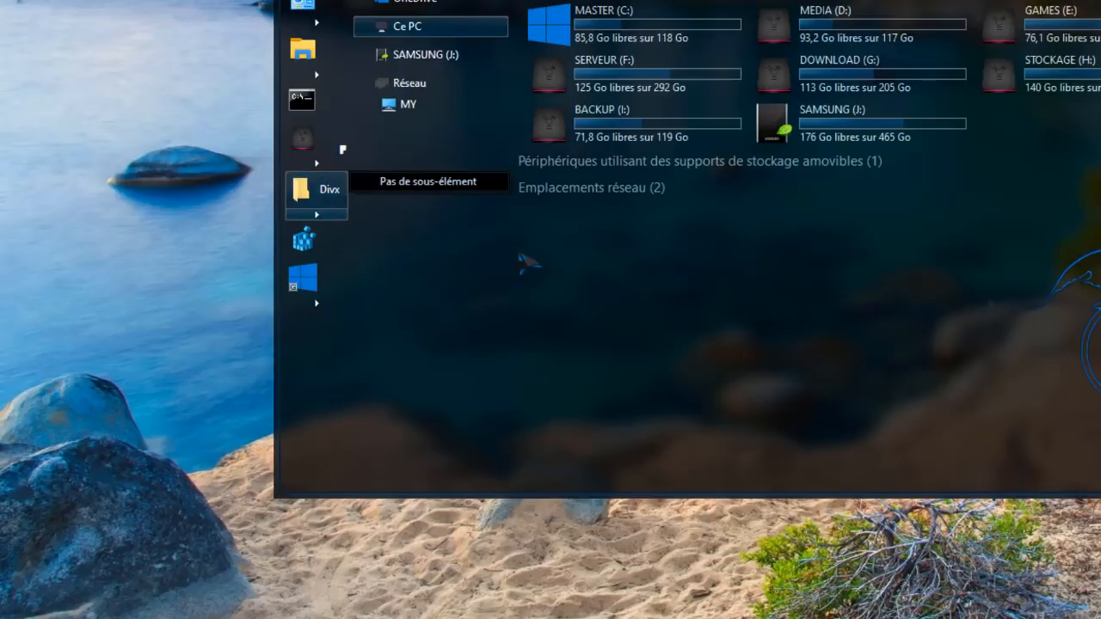
Review the available options for the Divx shortcut on the vertical command bar without changing them.
right_click(309, 196)
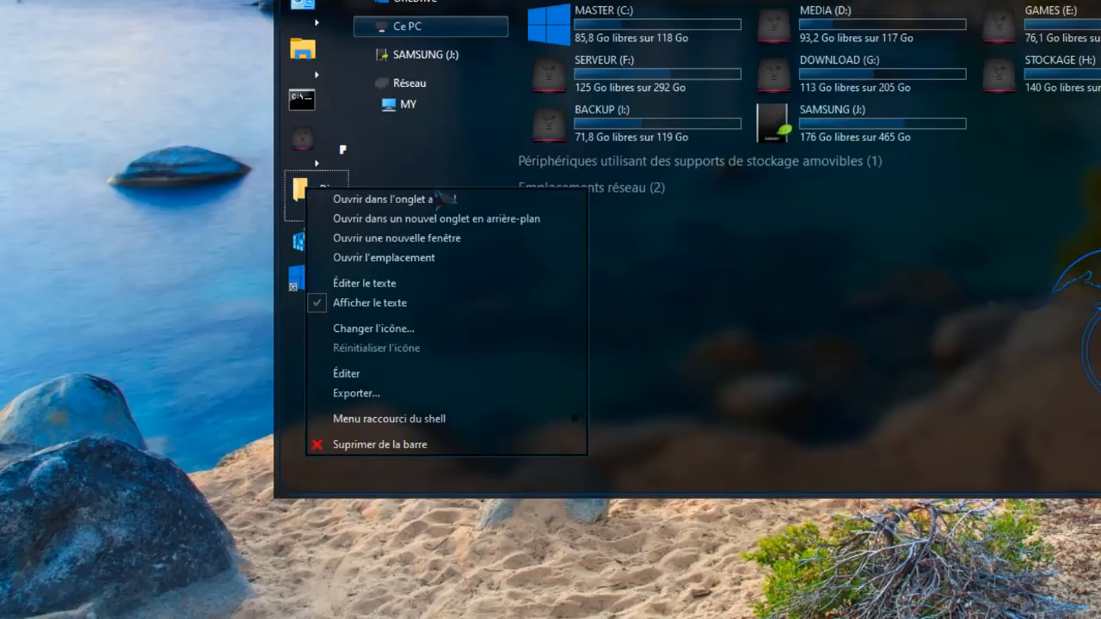
left_click(678, 275)
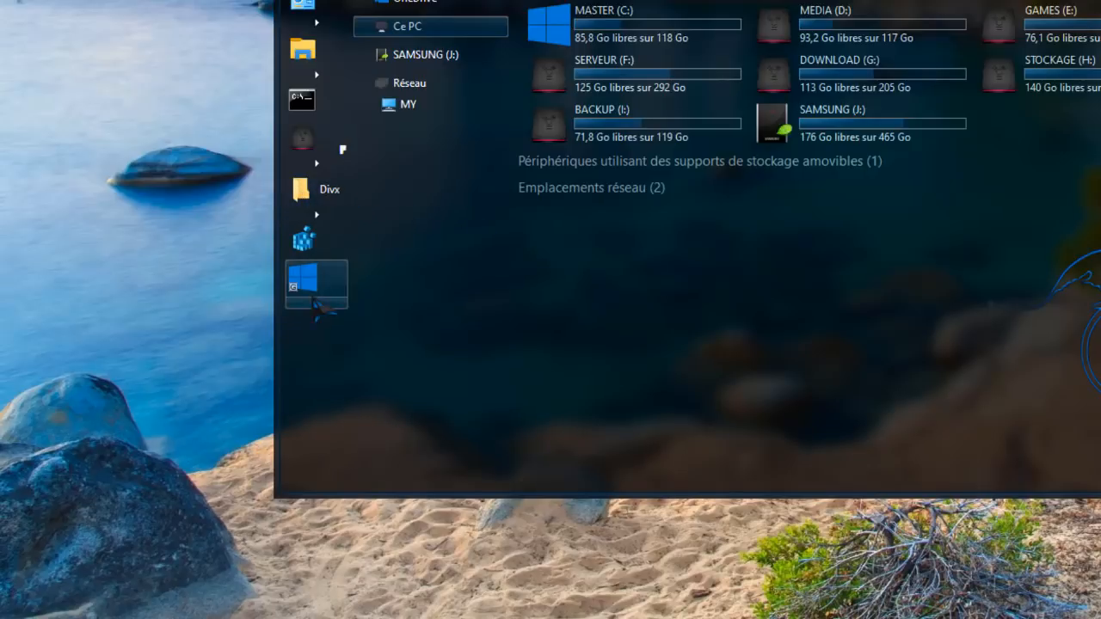
mouse_move(633, 127)
left_mouse_down()
mouse_move(611, 151)
mouse_move(303, 198)
mouse_move(635, 149)
mouse_move(647, 121)
left_mouse_up()
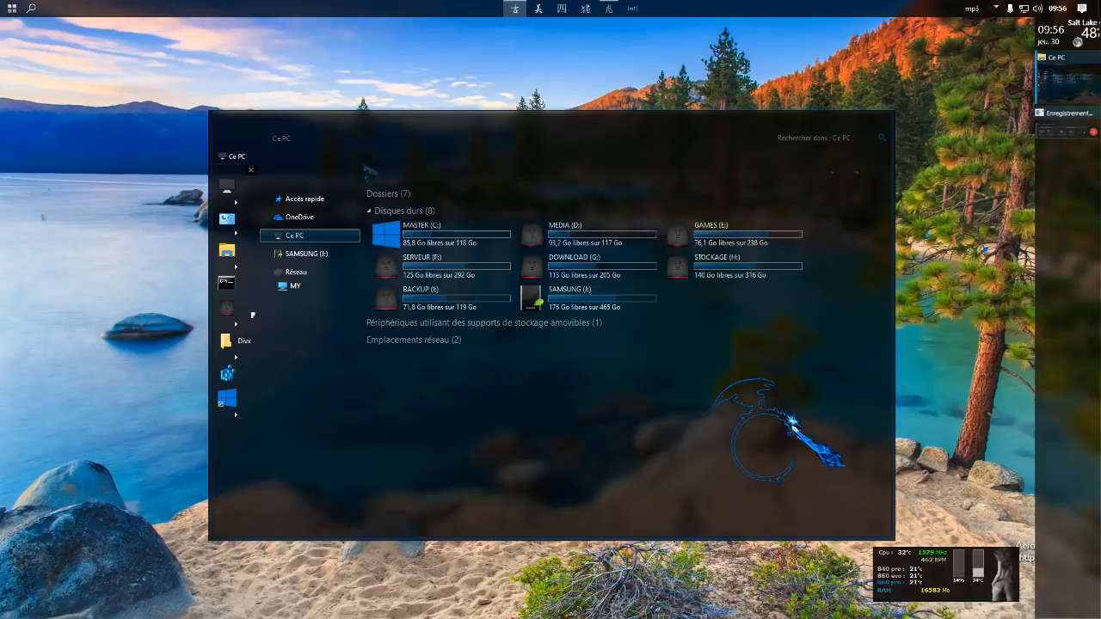
Examine the actions and key assignments under "Raccourcis clavier" in the QTTabBar options.
right_click(361, 161)
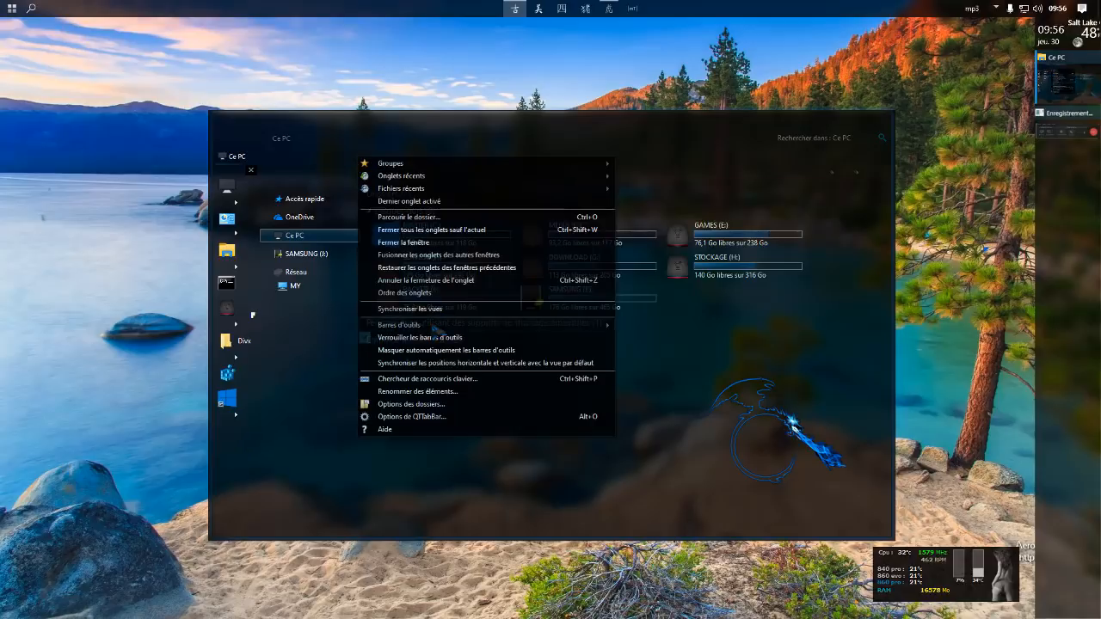
mouse_move(436, 327)
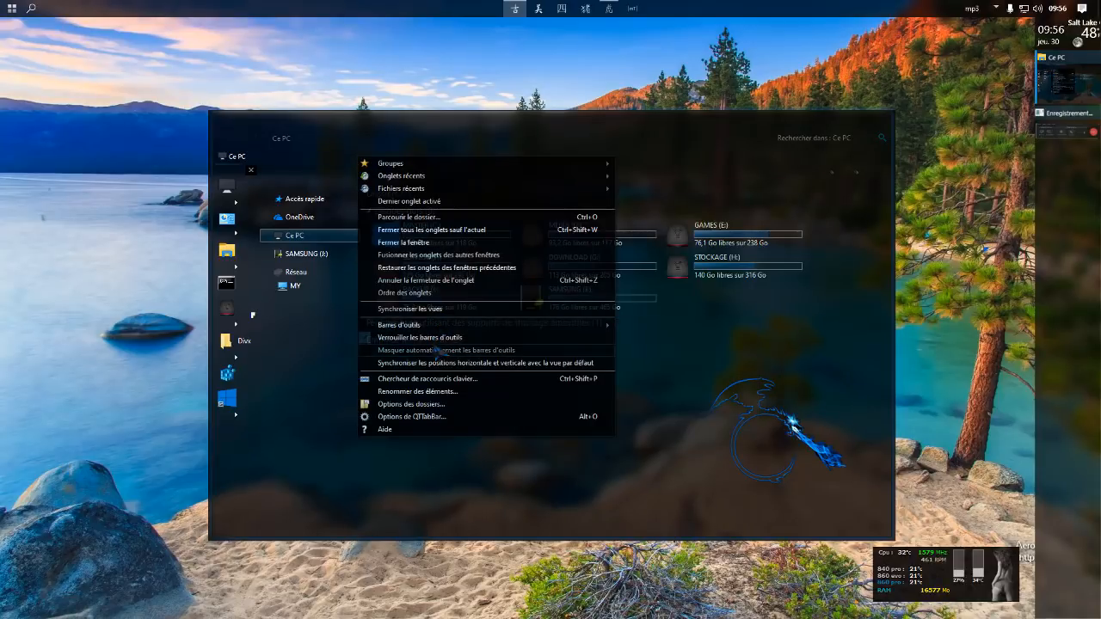
left_click(411, 416)
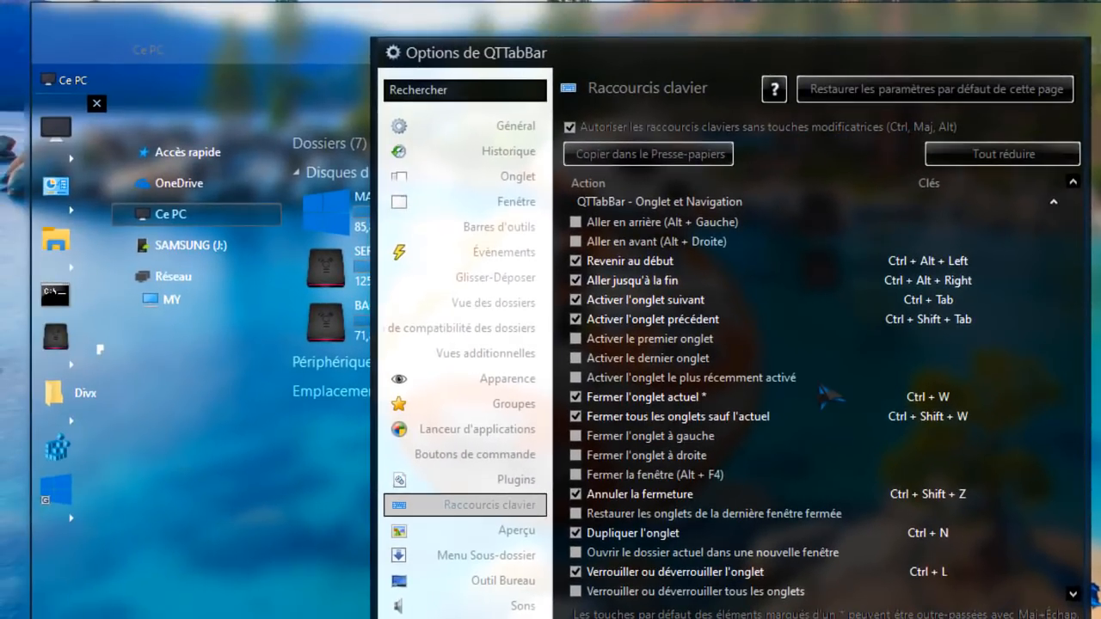
scroll(820, 275, "down", 7)
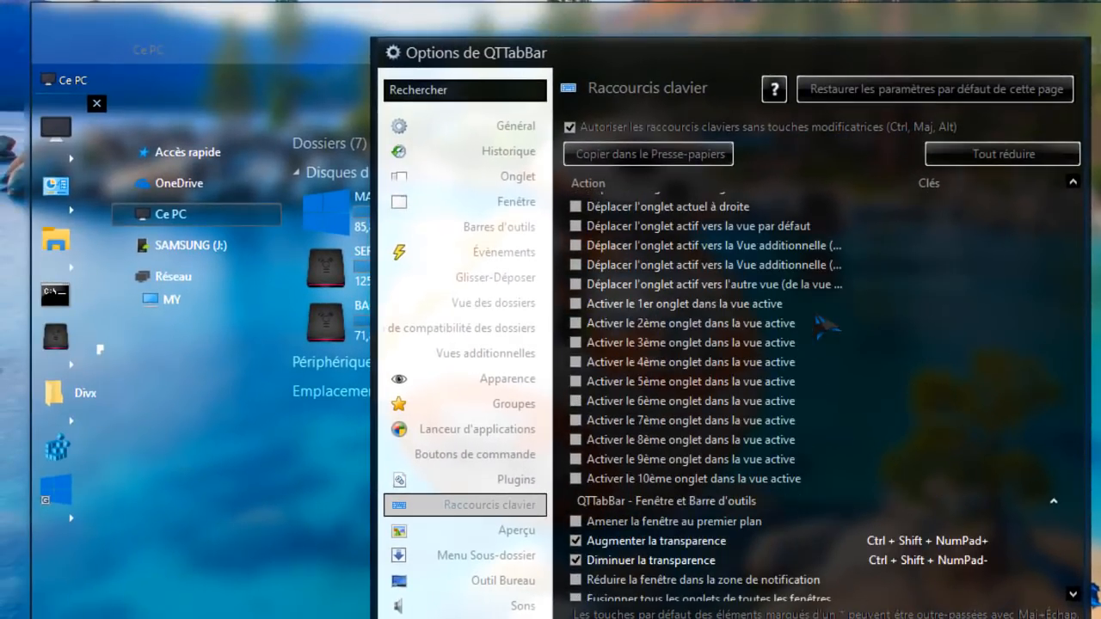
scroll(825, 324, "up", 3)
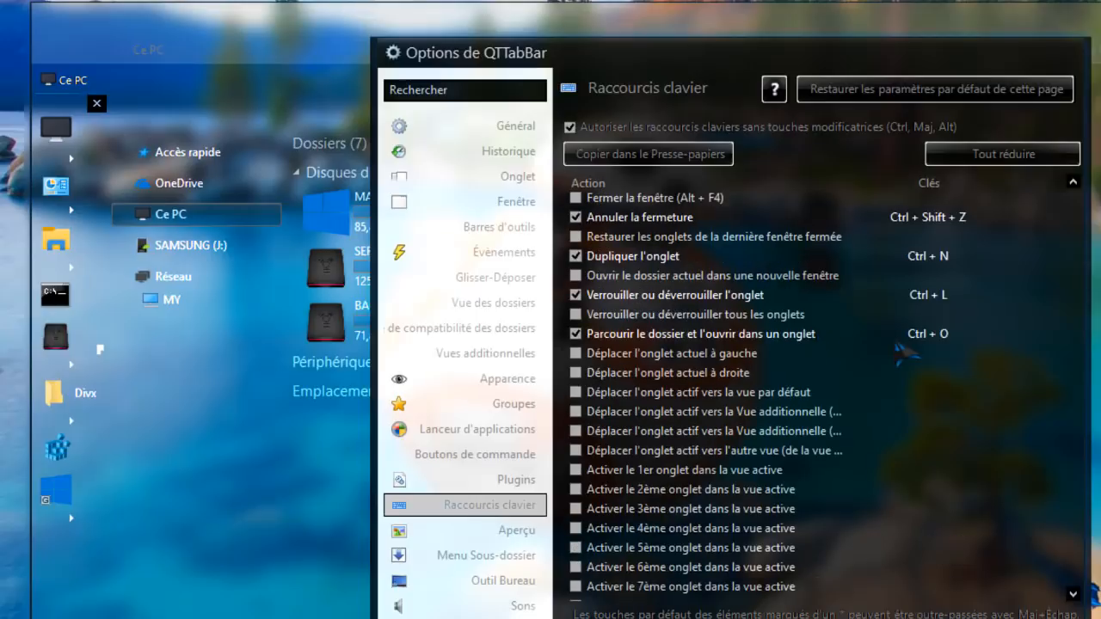
scroll(886, 359, "down", 3)
scroll(882, 361, "down", 4)
scroll(874, 357, "down", 2)
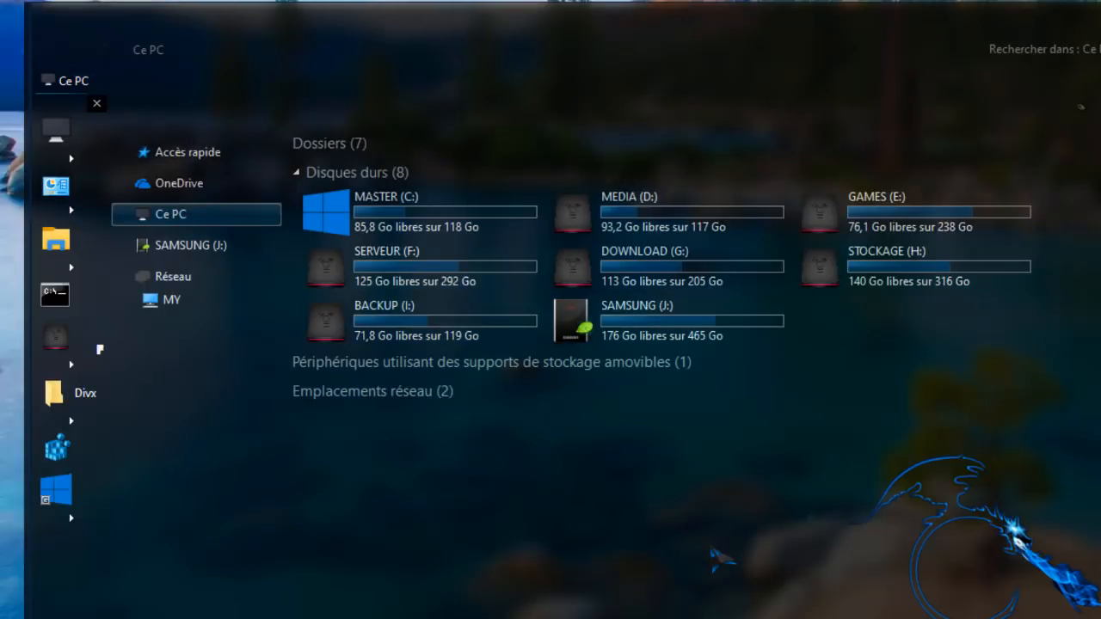
Hide the vertical command bar and show it again using its keyboard toggle.
key("alt+s")
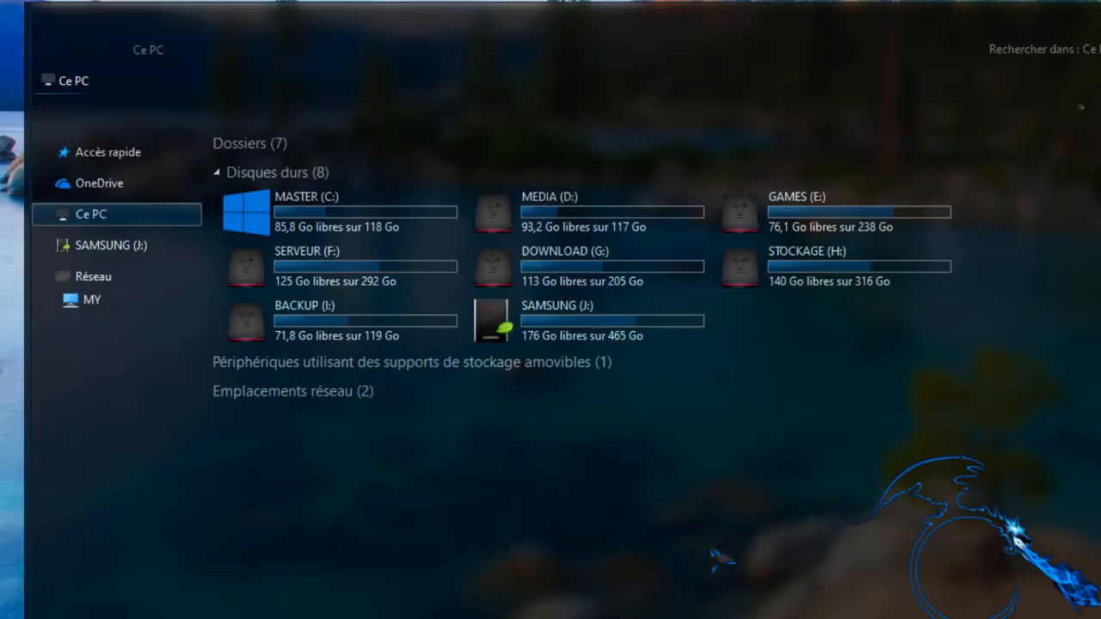
key("alt+s")
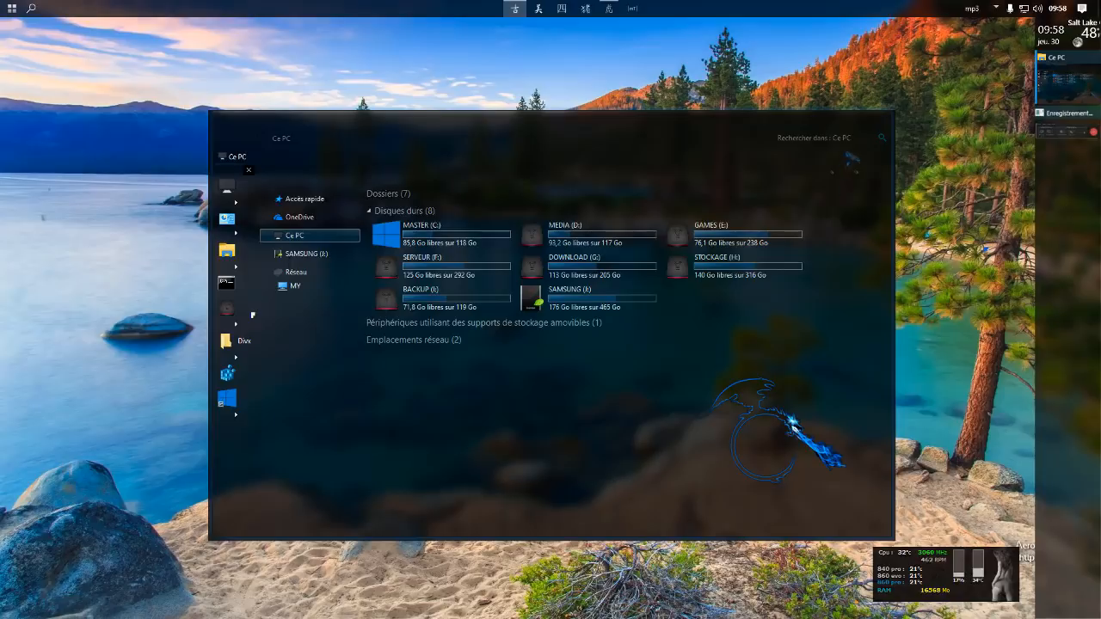
Close the Explorer window, reopen it with the FindeXer Commander bar, and widen that bar to fit the full shortcut names.
left_click(876, 121)
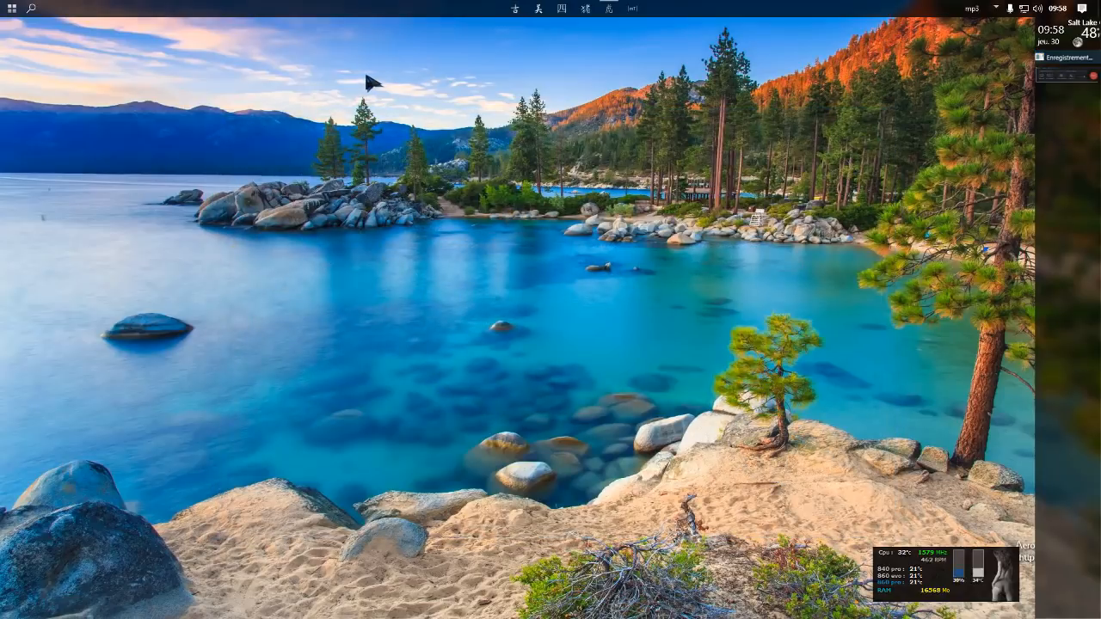
left_click(516, 11)
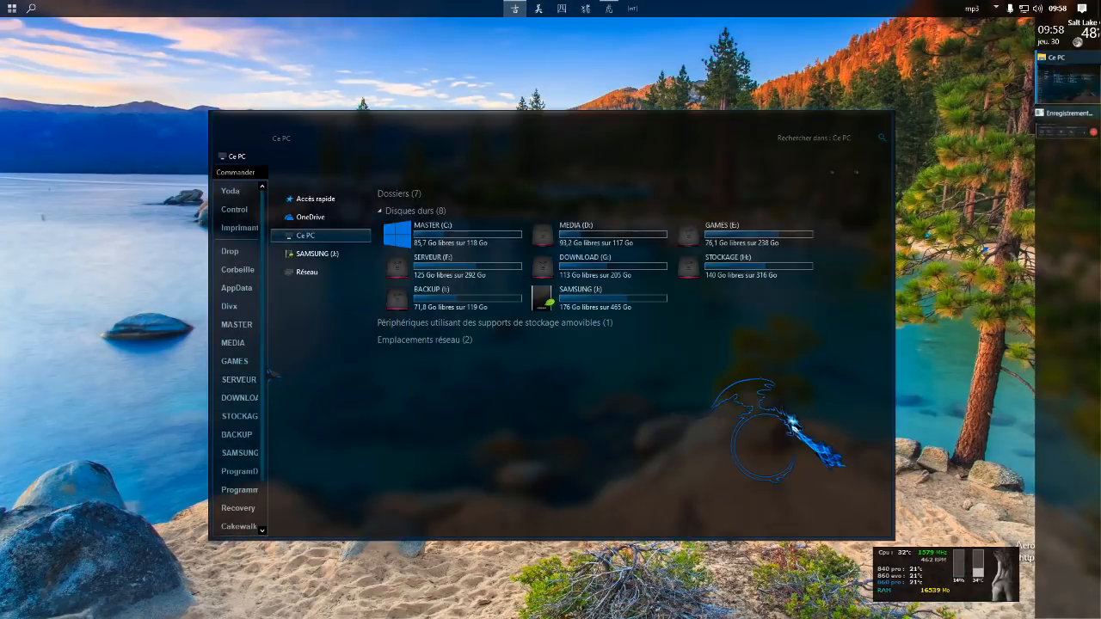
left_click_drag(268, 366, 298, 368)
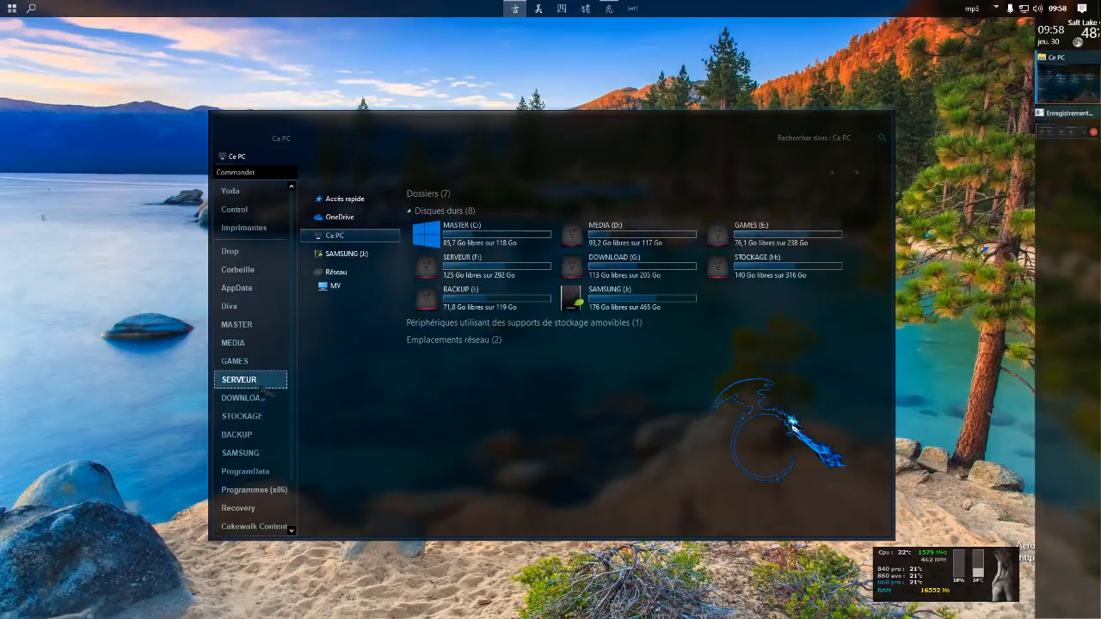
Add the MEDIA (D:) drive as a shortcut on the Commander bar between Corbeille and AppData.
scroll(264, 397, "down", 1)
scroll(263, 401, "up", 1)
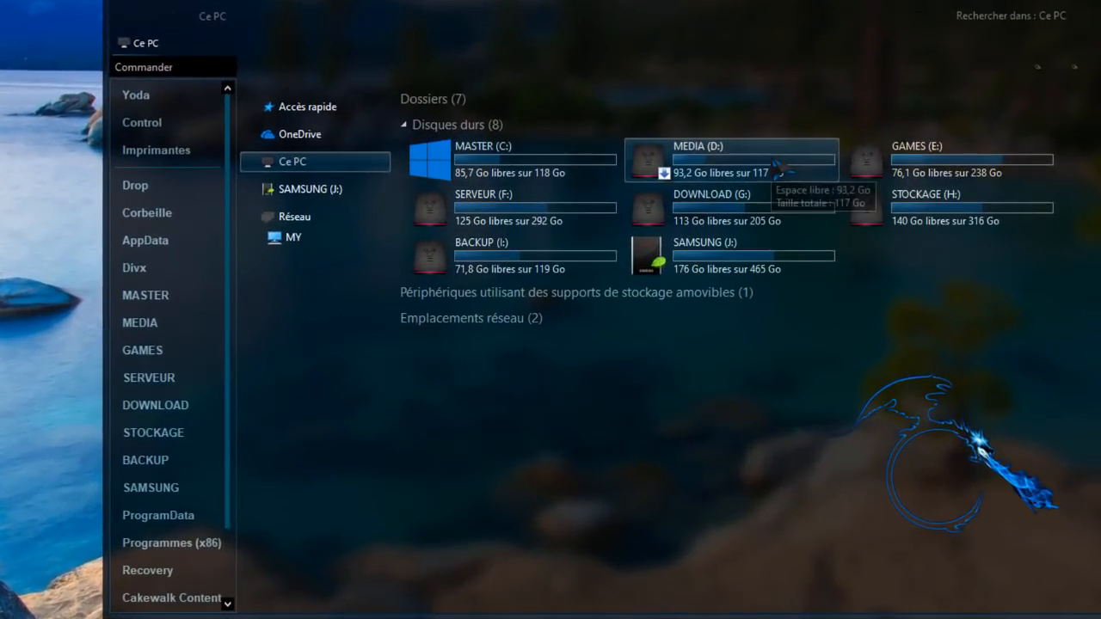
left_click_drag(748, 170, 179, 249)
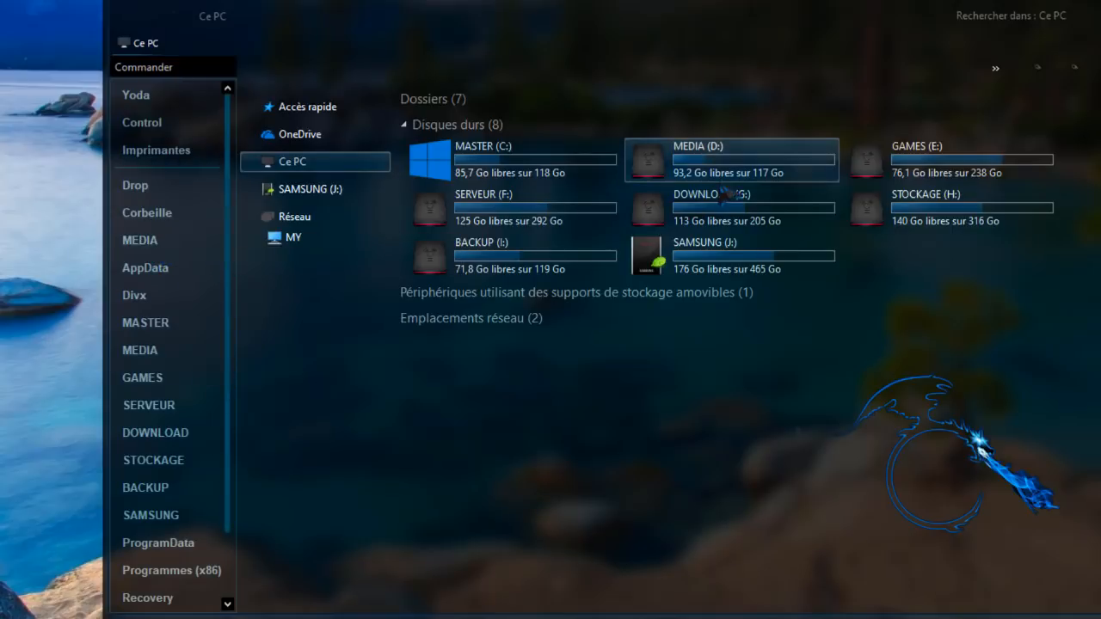
Try the Corbeille, Imprimantes, Control and Yoda shortcuts on the Commander bar, displaying the Control Panel by "Catégorie".
left_click(159, 224)
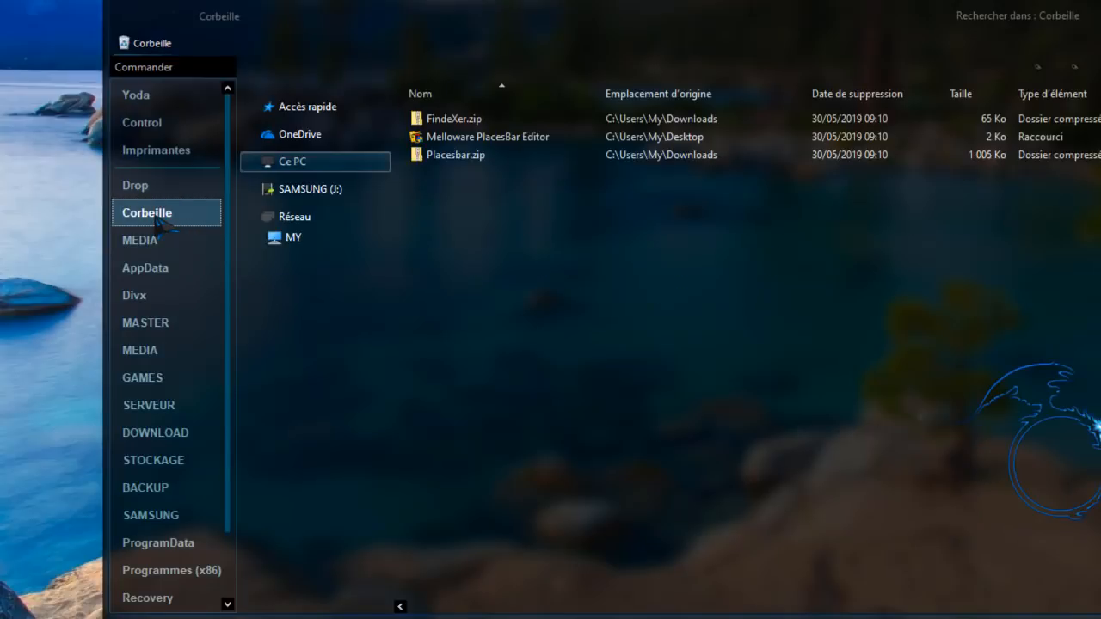
left_click(181, 144)
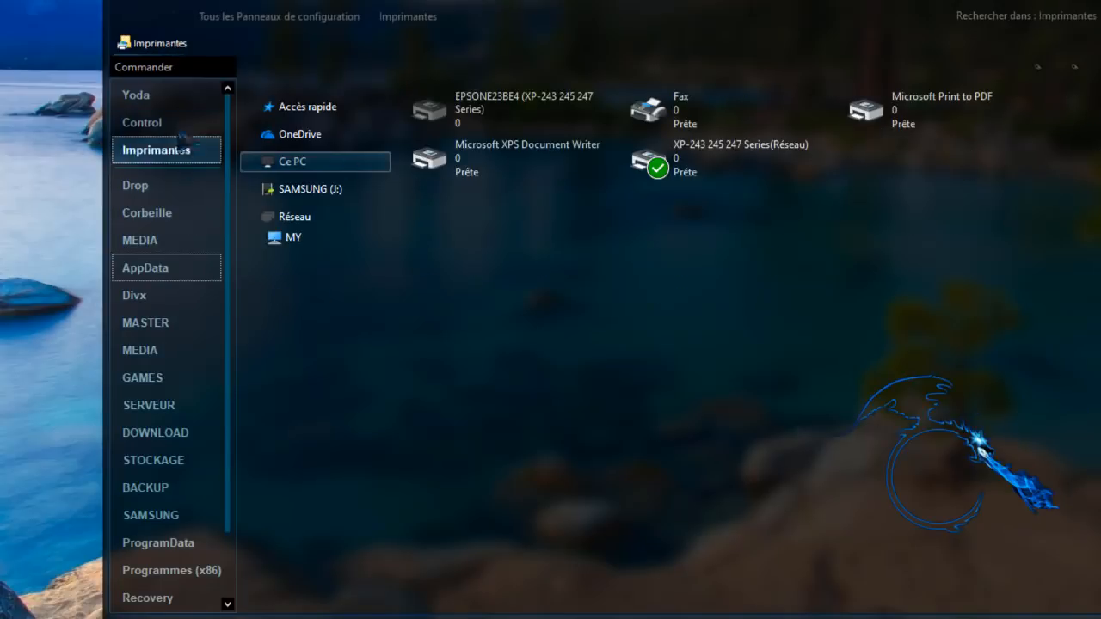
left_click(160, 122)
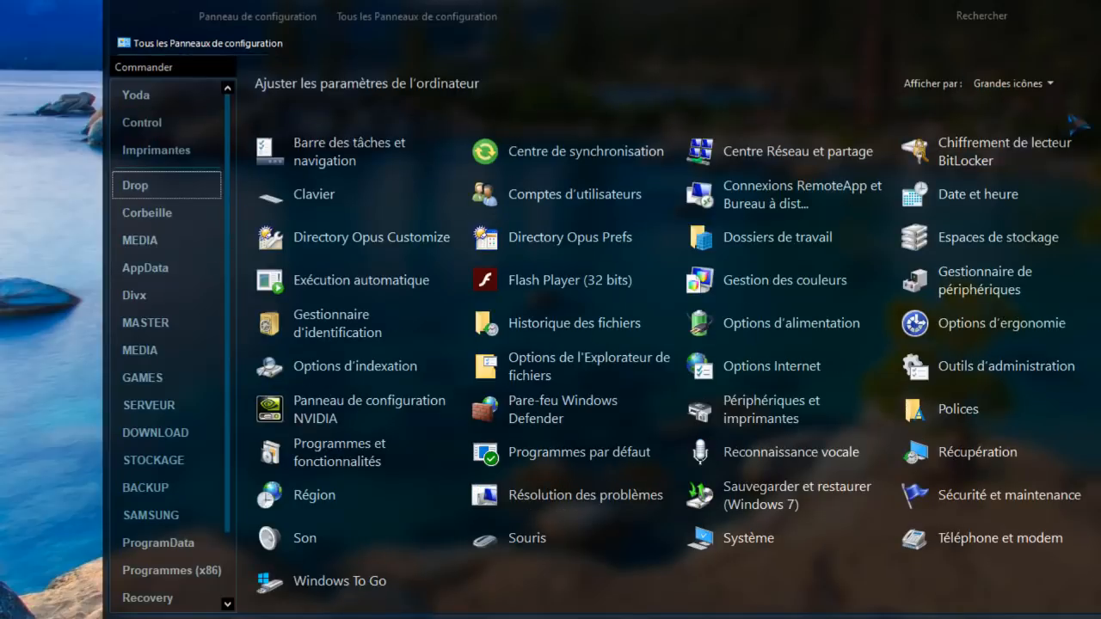
left_click(1044, 85)
left_click(1045, 104)
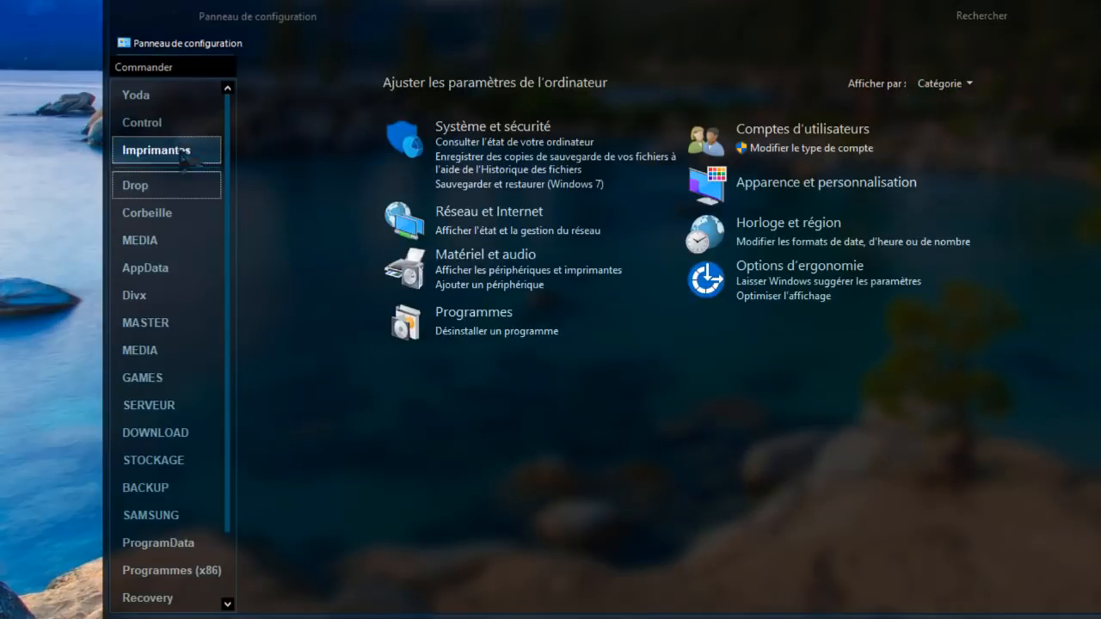
left_click(138, 95)
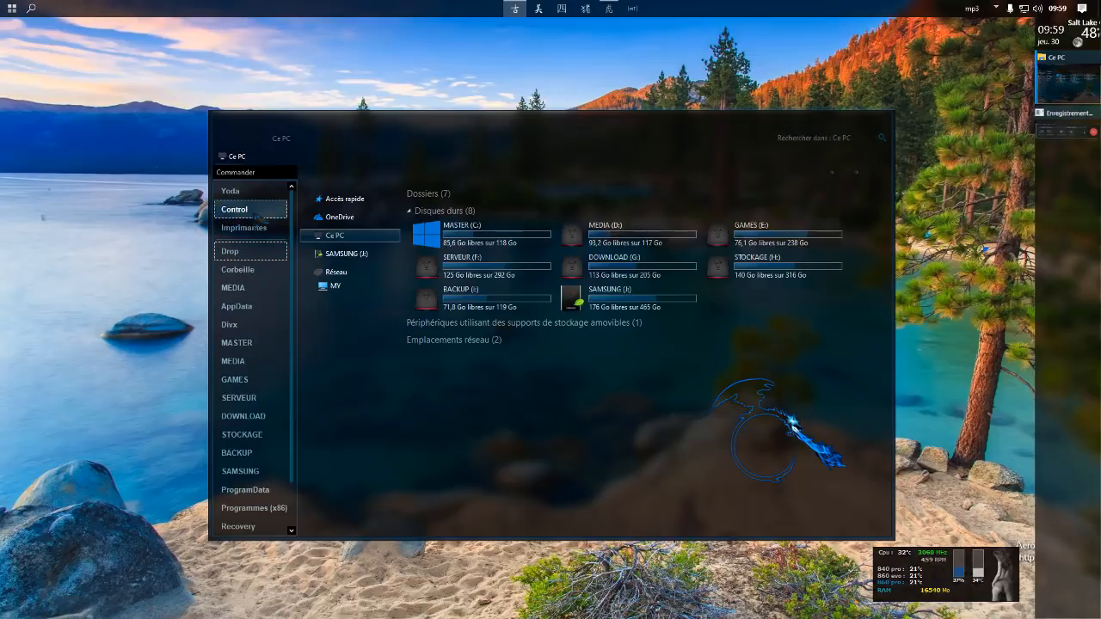
Review the Drop shortcut's name, path and "Use Custom Image" settings on the Commander bar without keeping any changes.
right_click(240, 252)
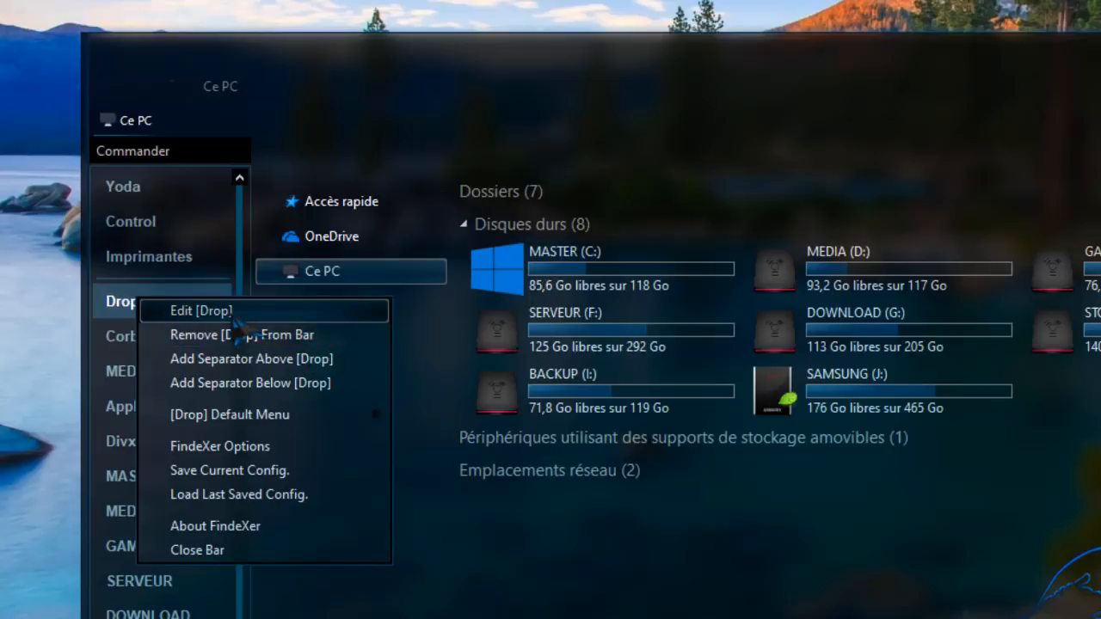
left_click(258, 315)
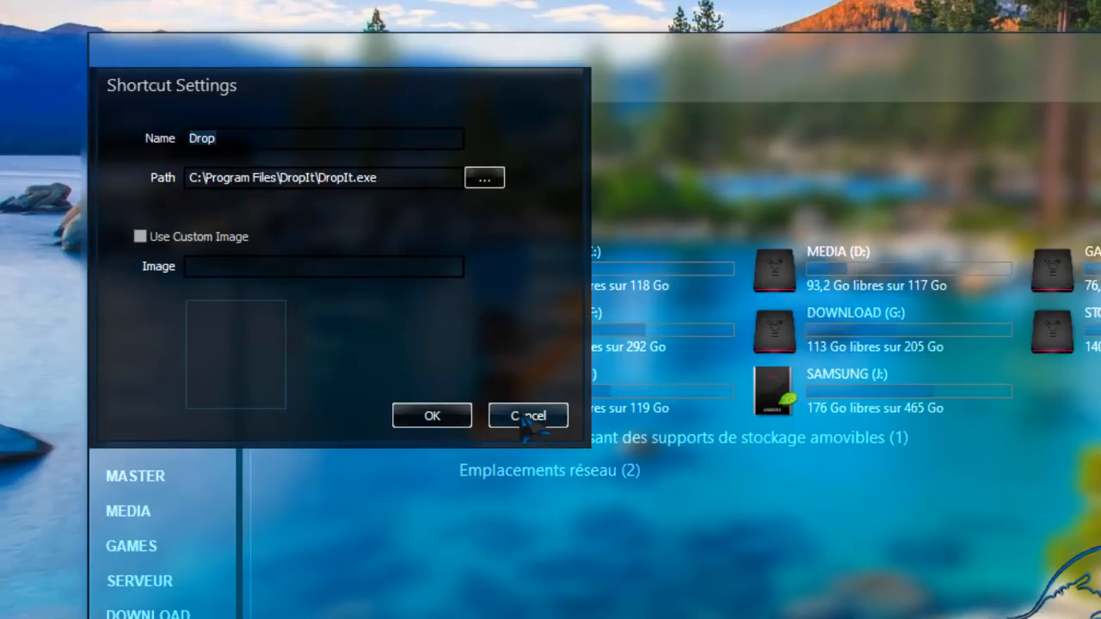
left_click(140, 235)
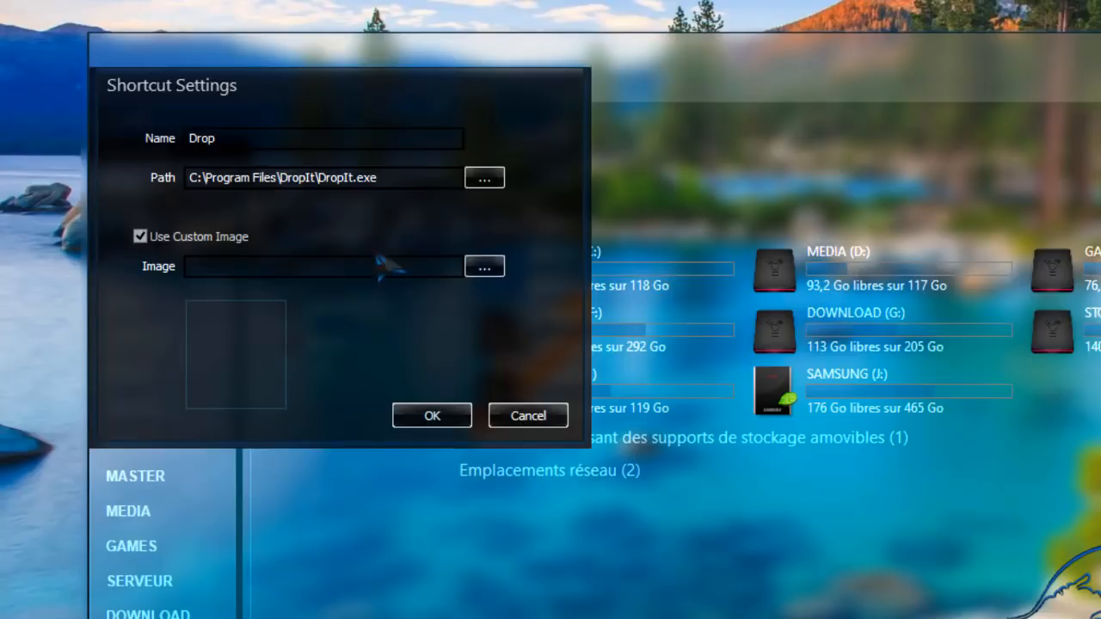
left_click(517, 413)
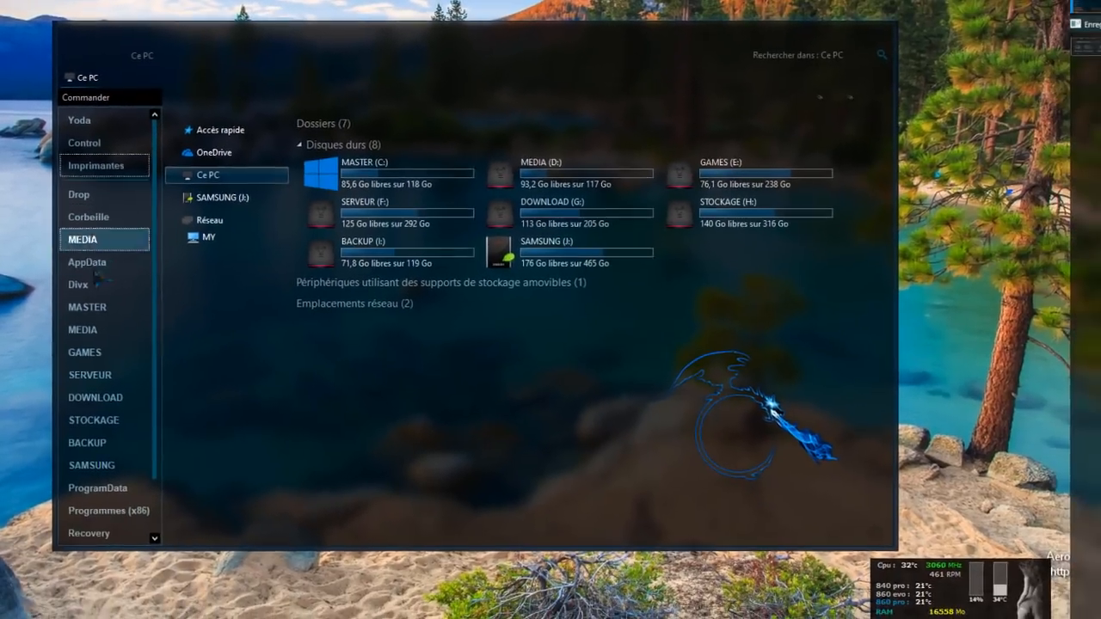
scroll(94, 349, "down", 1)
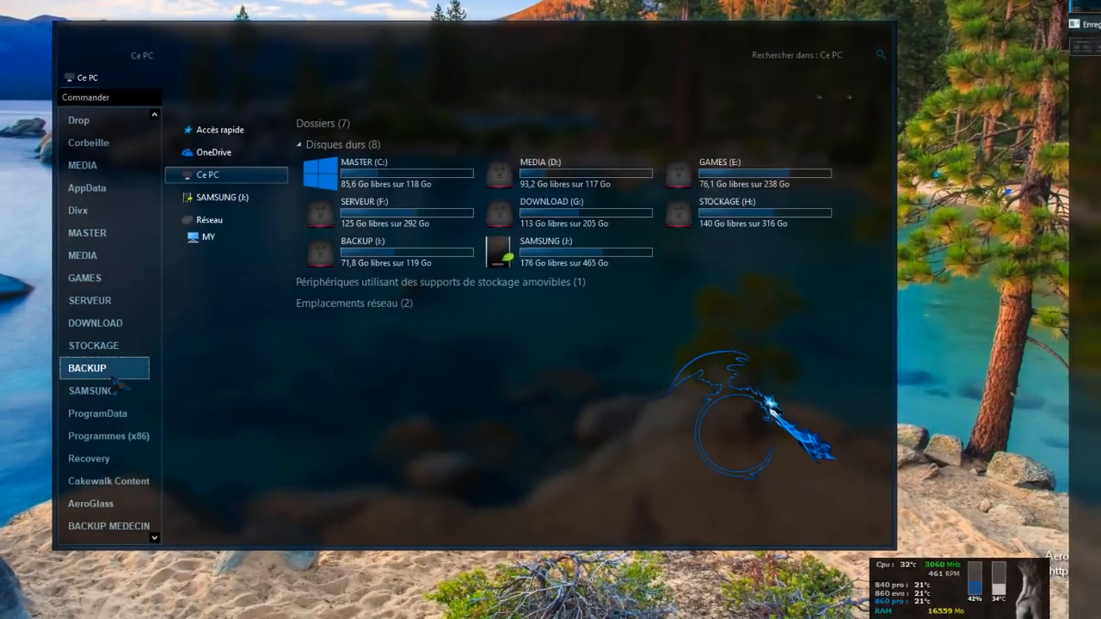
scroll(103, 378, "up", 1)
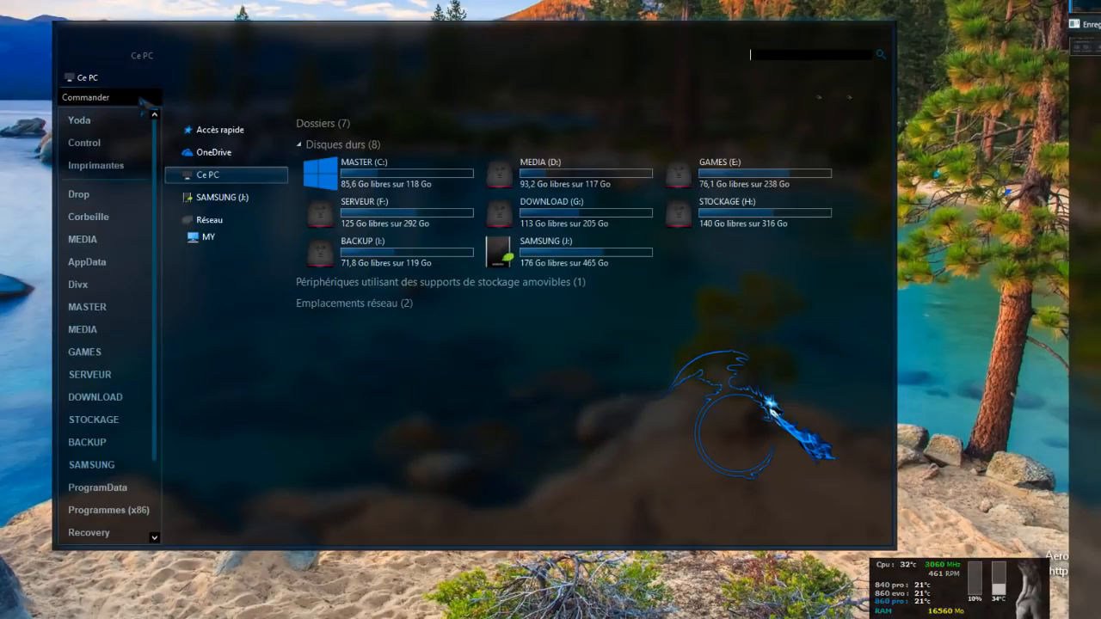
scroll(142, 101, "down", 1)
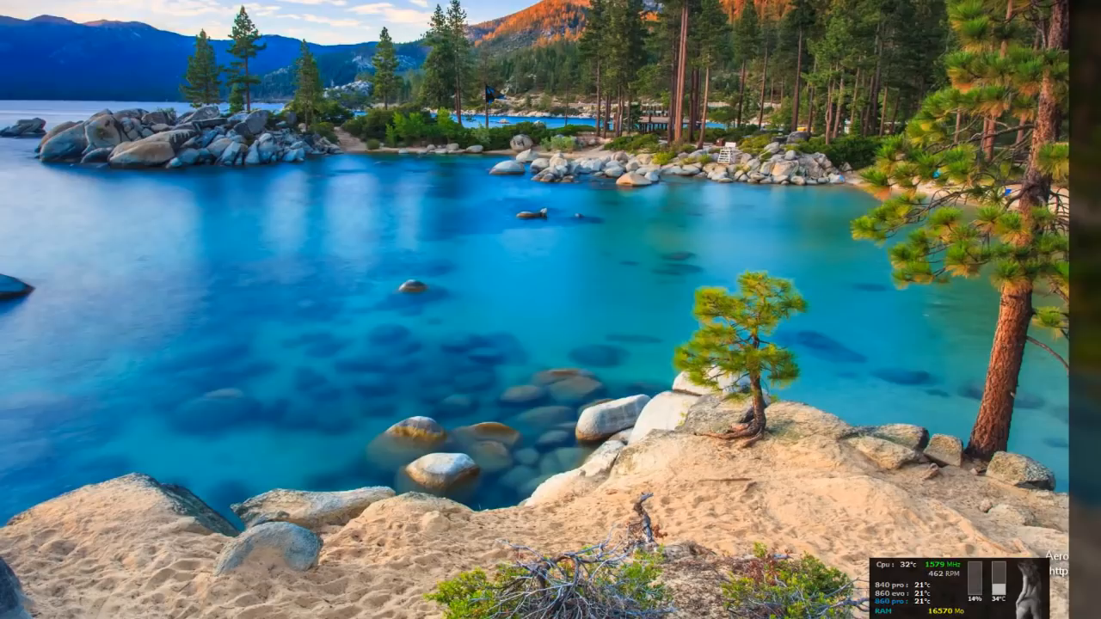
Open a new Explorer window and review FindeXer's options for general settings, items, separators and tooltips.
key("super+e")
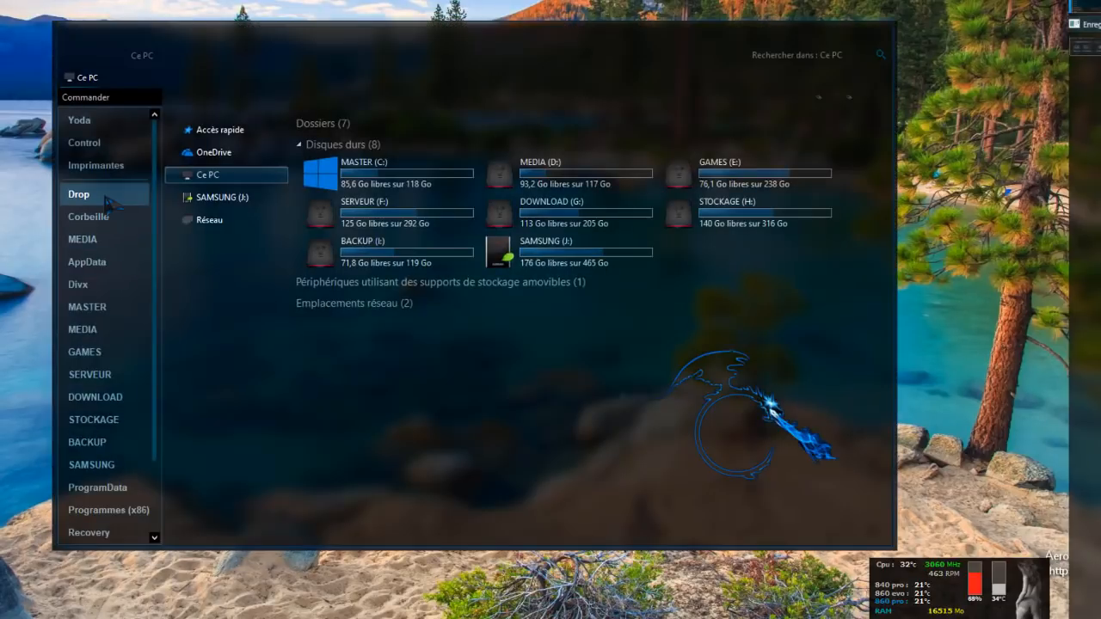
right_click(109, 200)
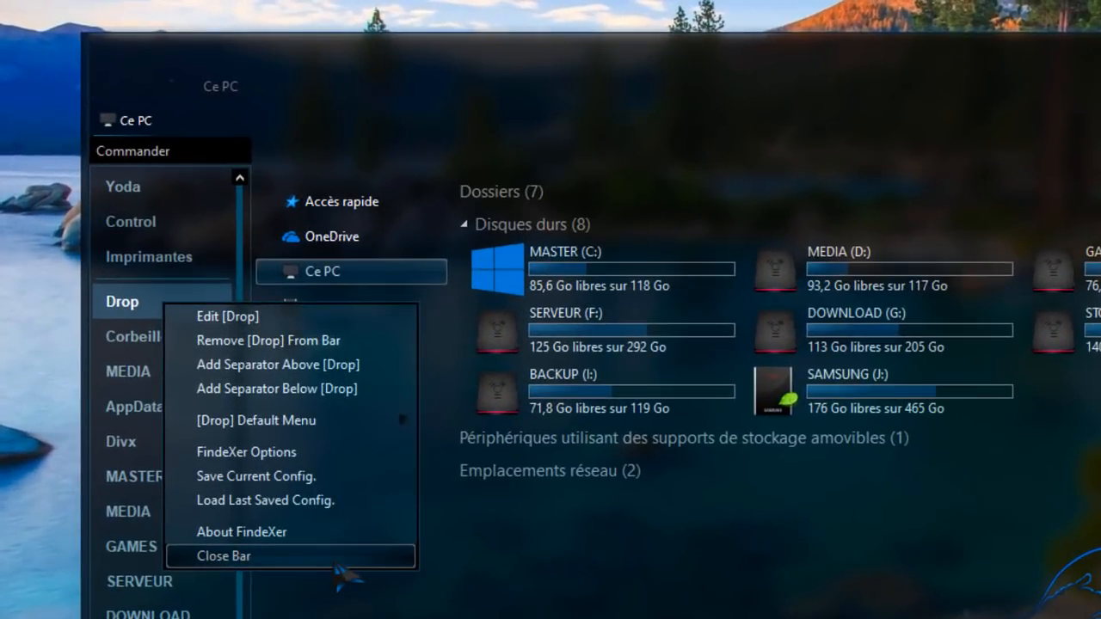
left_click(315, 454)
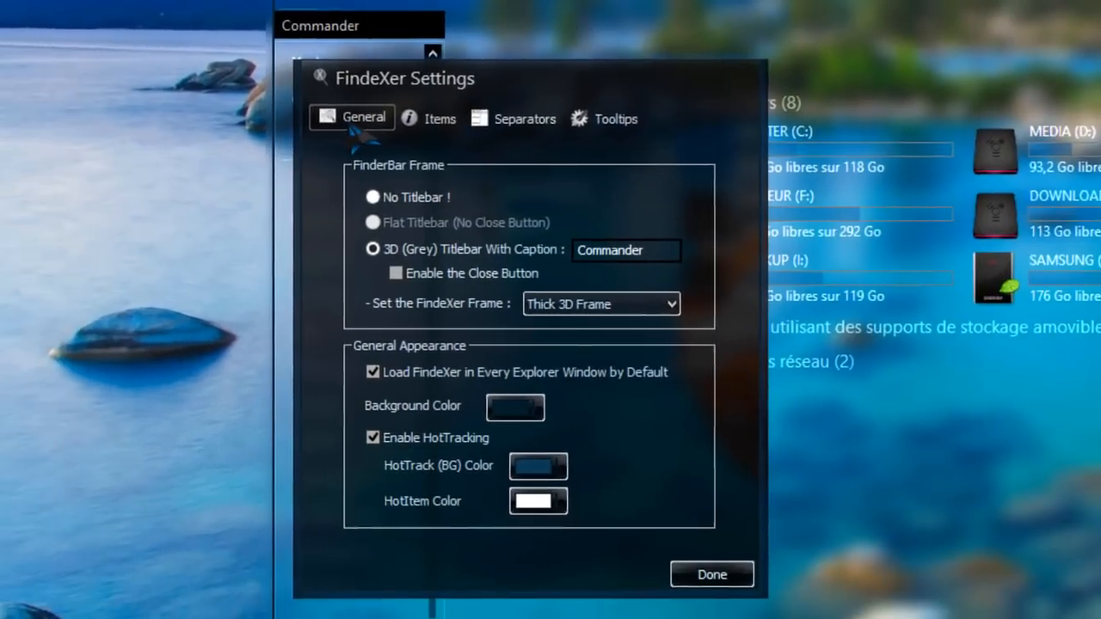
left_click(463, 122)
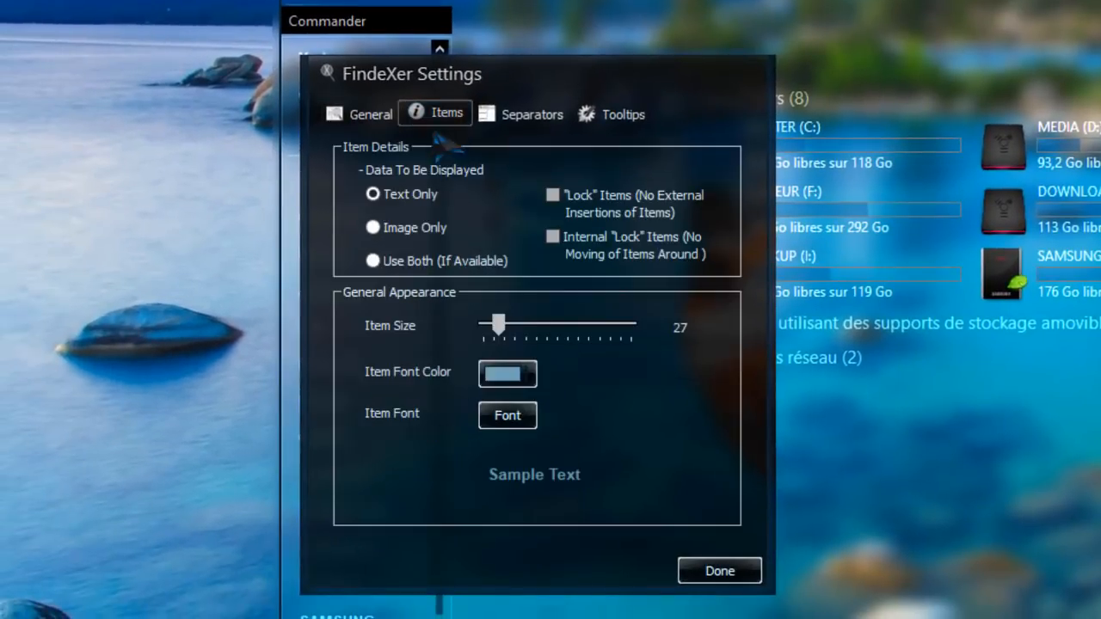
left_click(520, 119)
left_click(633, 116)
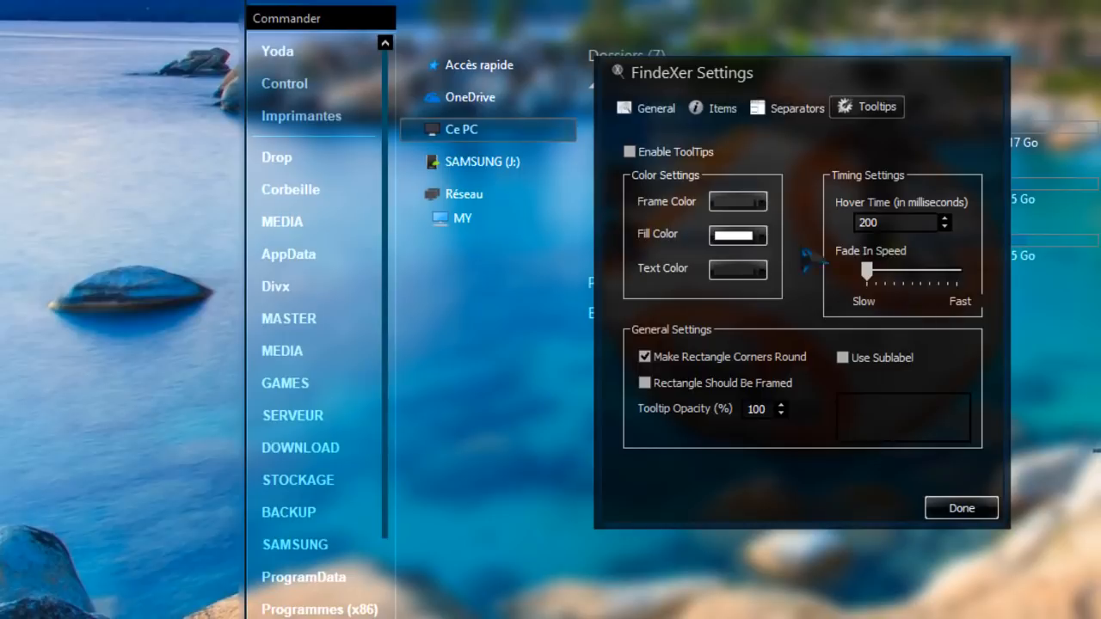
Set the separator width to 58% and the line thickness to 1, after trying a 27% width and a thickness of 15.
left_click(788, 108)
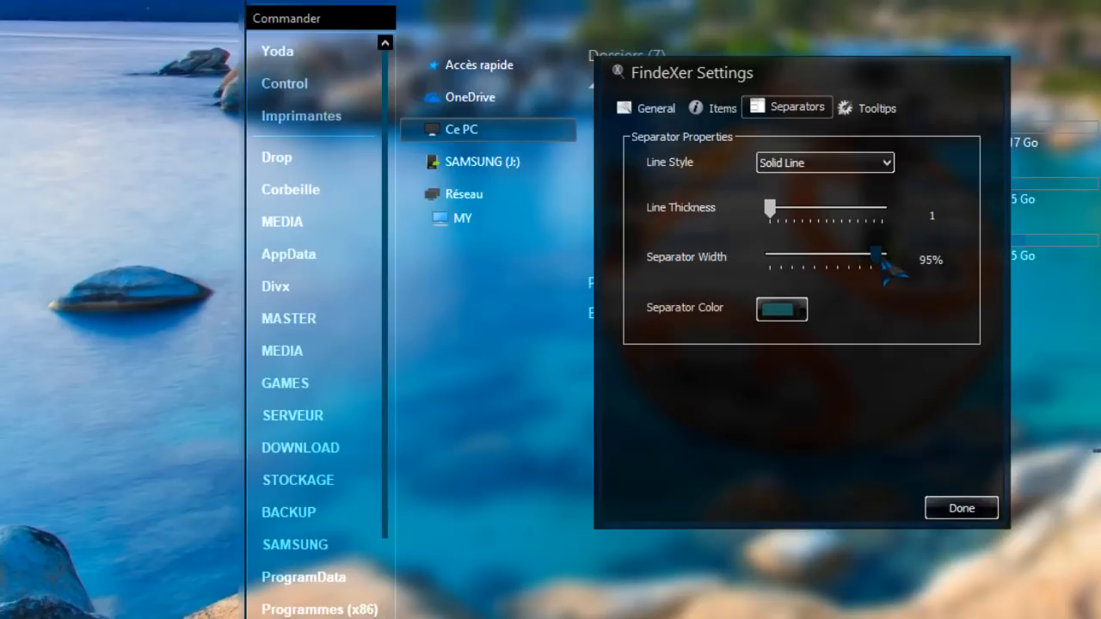
left_click_drag(880, 260, 803, 258)
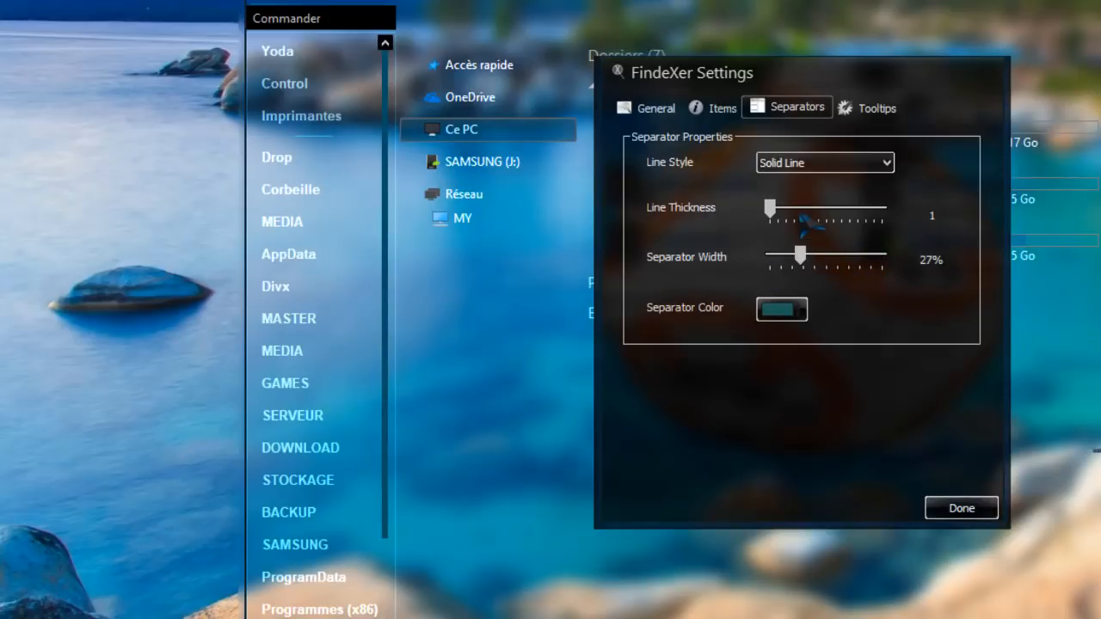
left_click_drag(772, 215, 883, 216)
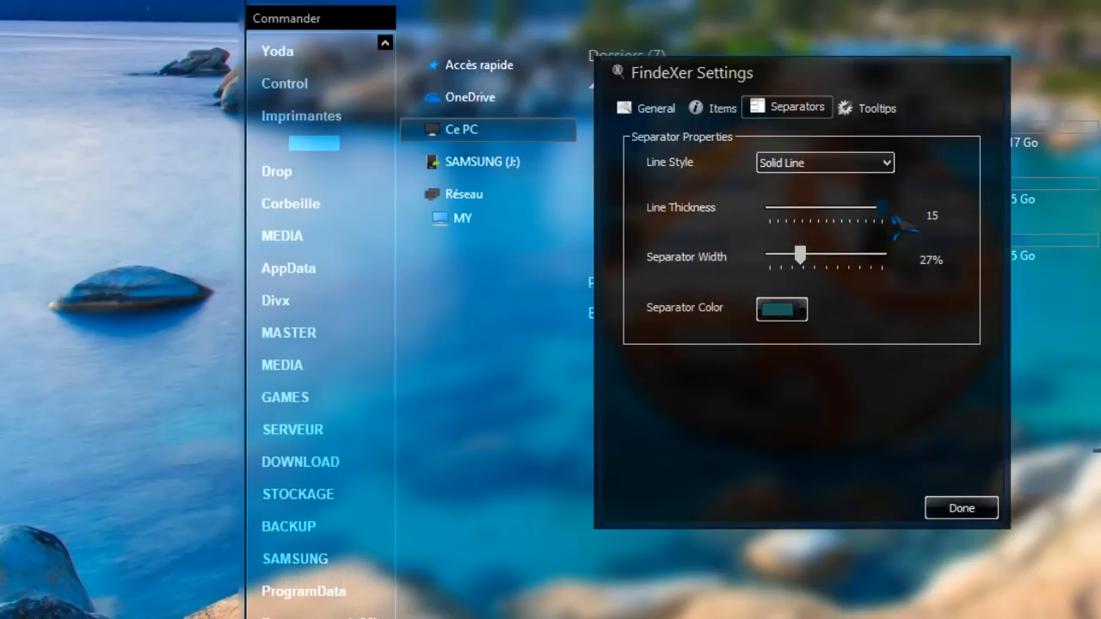
left_click_drag(803, 261, 835, 261)
left_click_drag(809, 238, 759, 238)
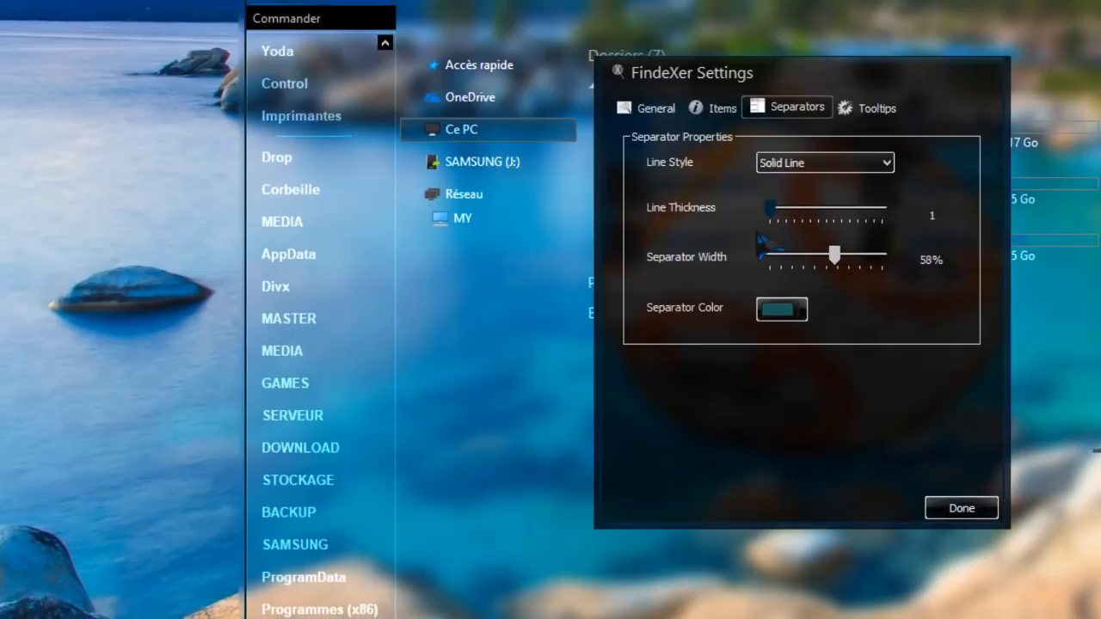
left_click(804, 309)
left_click(874, 311)
Set the Commander bar's item size to 21 and keep the items displayed as text only.
left_click(721, 109)
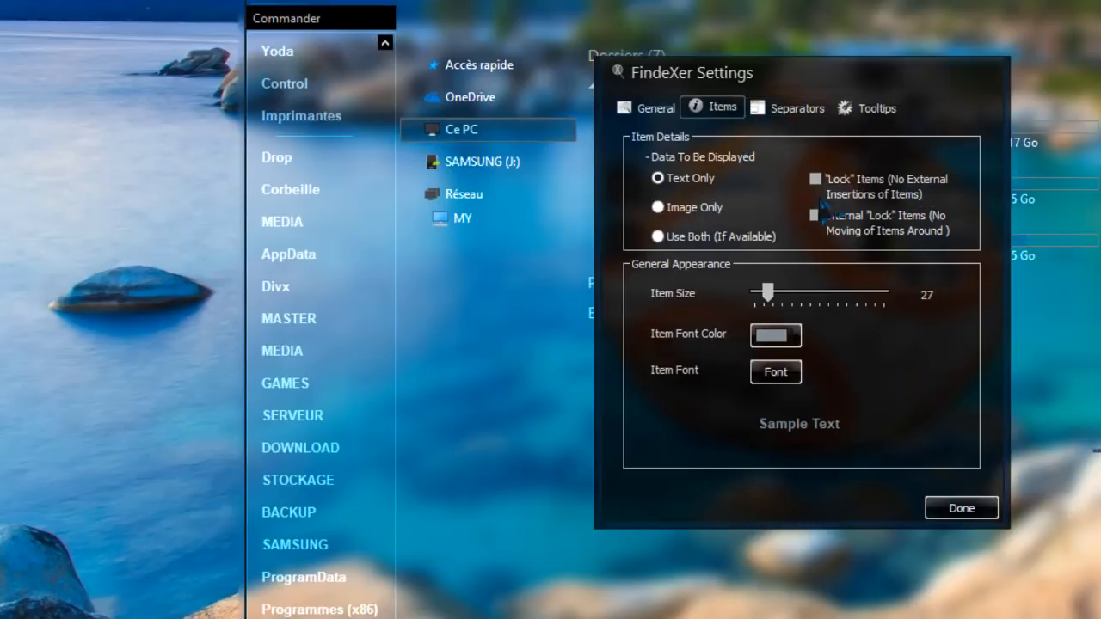
left_click(658, 207)
mouse_move(770, 294)
left_mouse_down()
mouse_move(895, 301)
mouse_move(767, 299)
mouse_move(895, 299)
mouse_move(821, 306)
mouse_move(761, 294)
left_mouse_up()
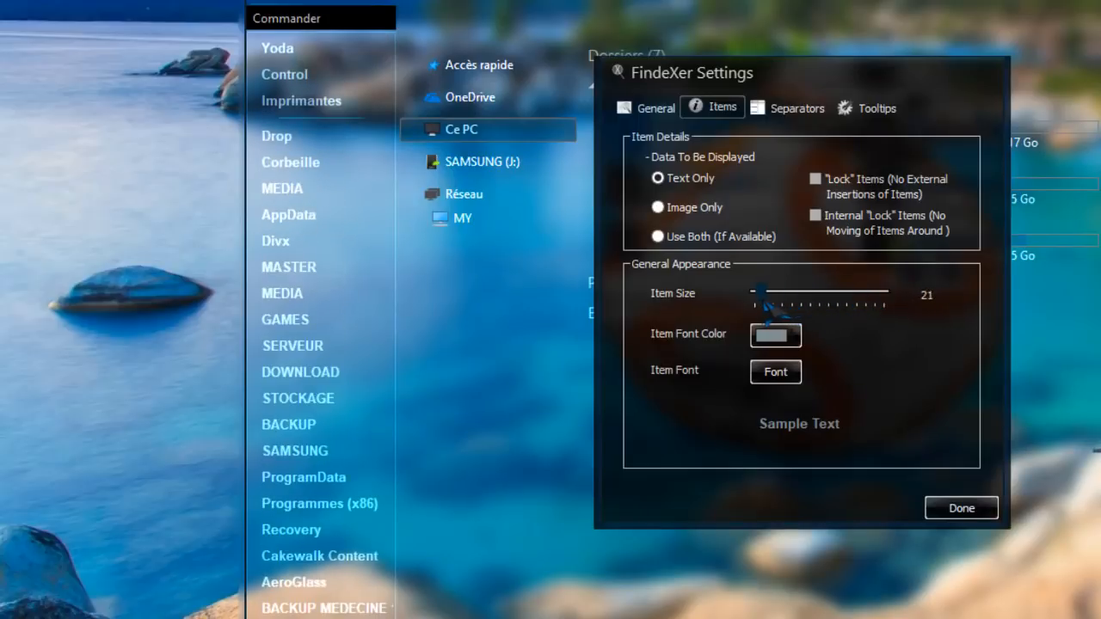
Set the item font color to green after trying blue, and view the item font choices without changing the font.
left_click(793, 344)
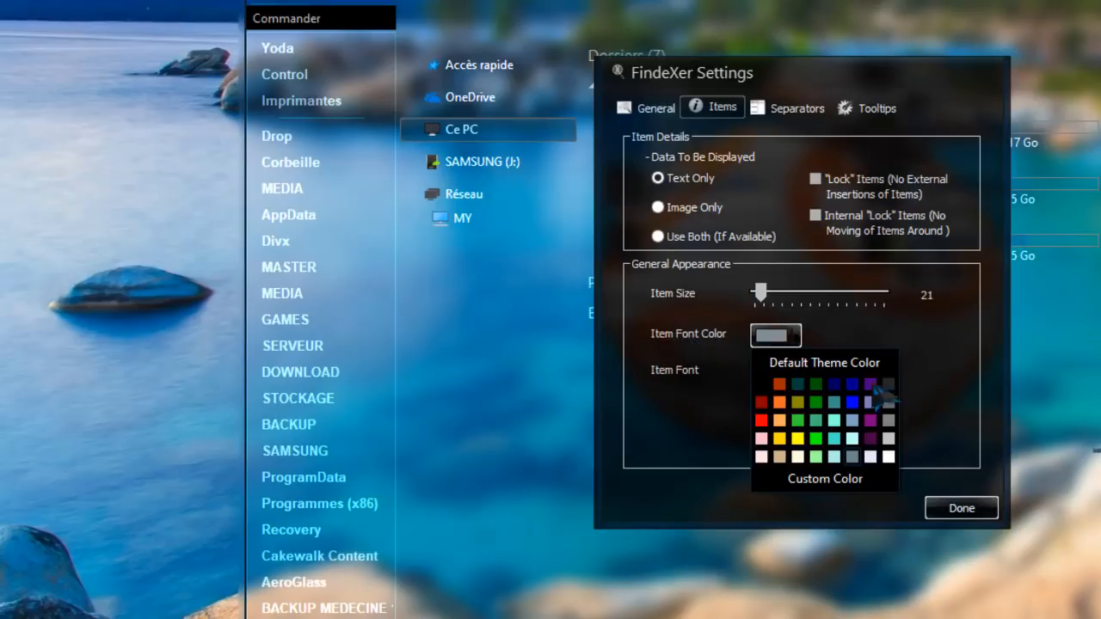
left_click(862, 412)
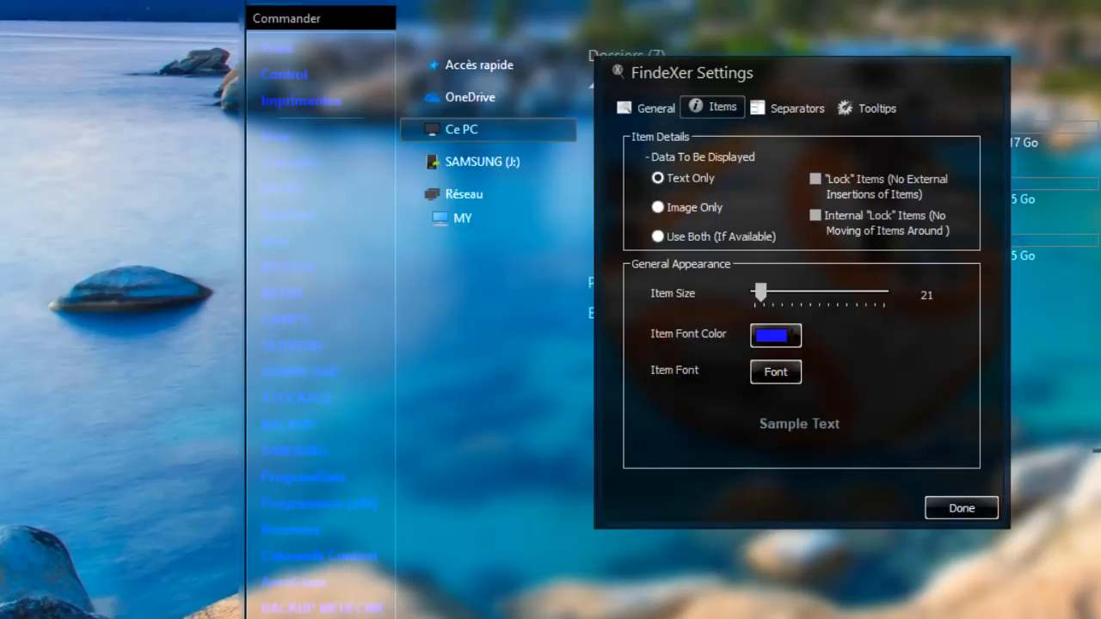
left_click(793, 339)
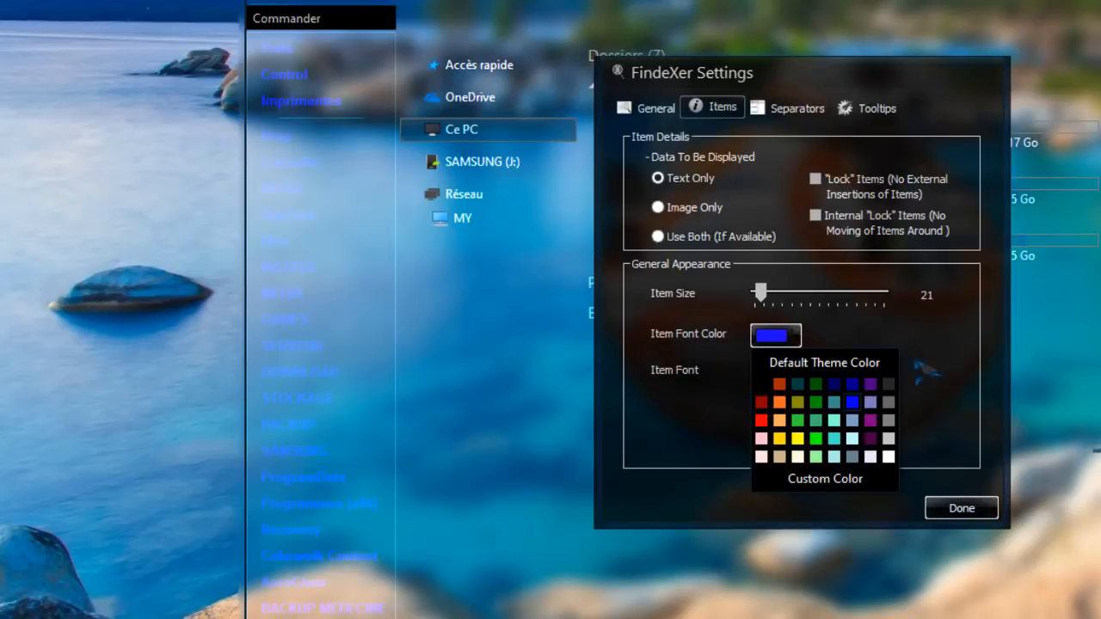
left_click(814, 401)
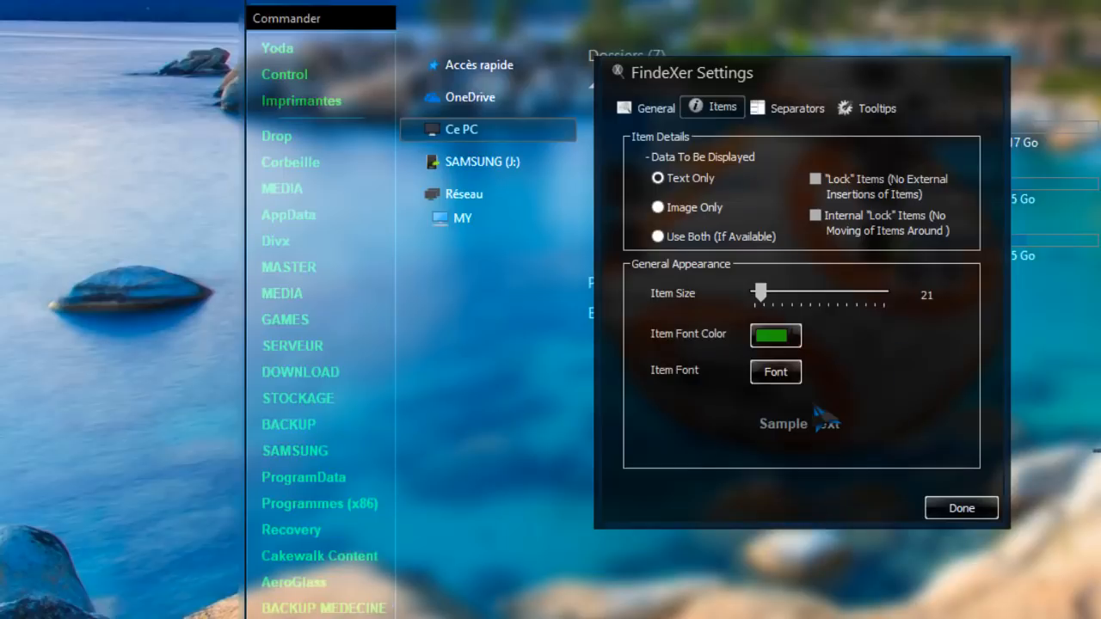
left_click(778, 373)
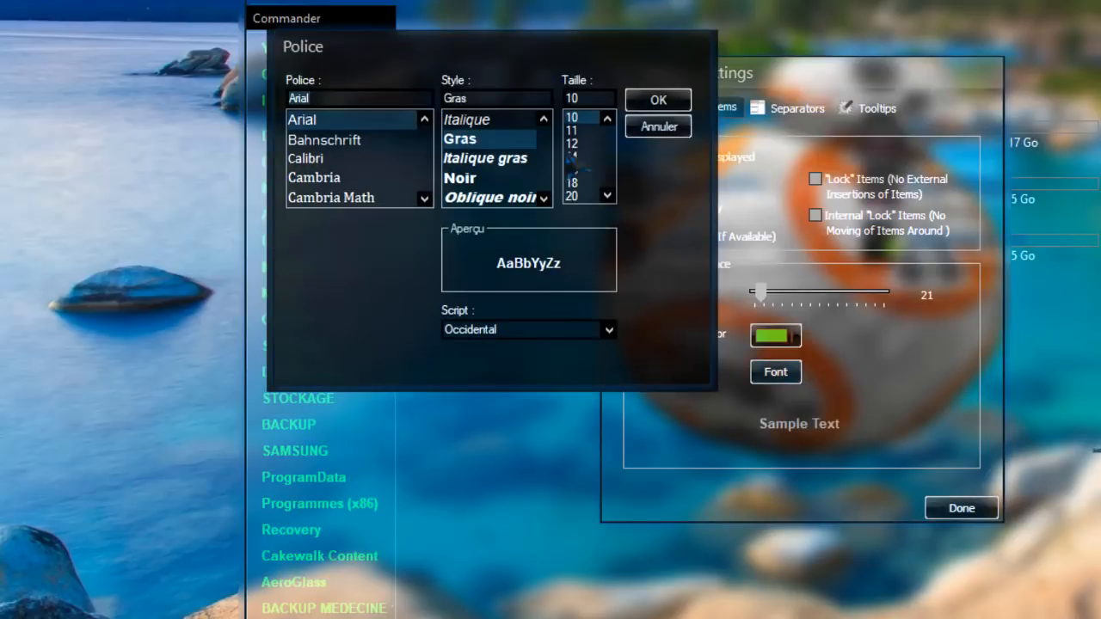
left_click(659, 126)
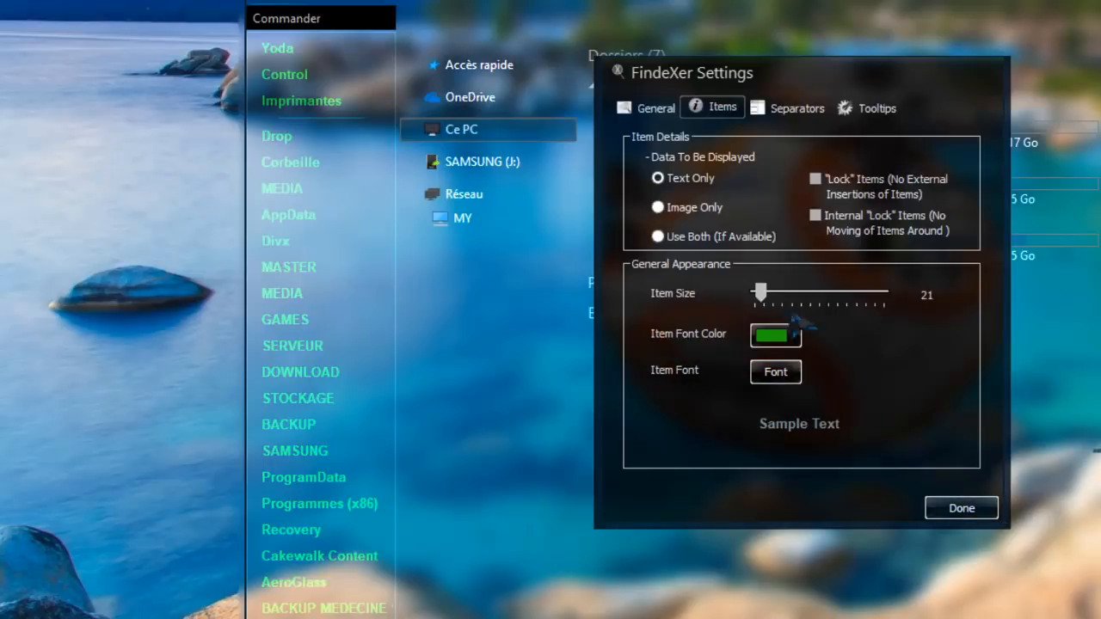
Set the FinderBar frame to "No Titlebar !" and finish the FindeXer settings.
left_click(659, 115)
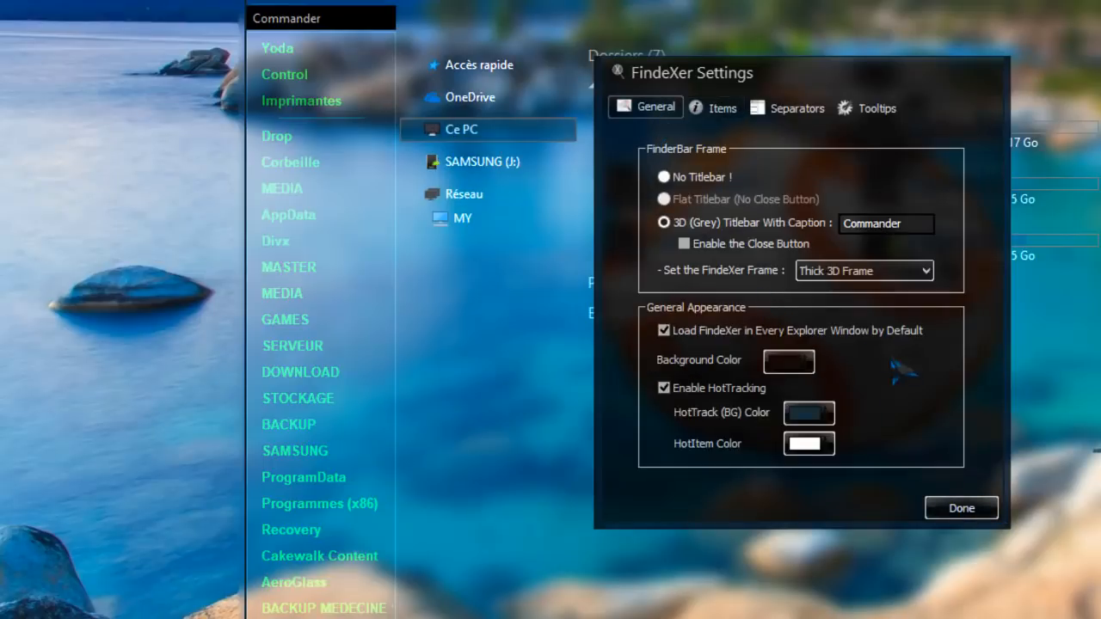
left_click(664, 177)
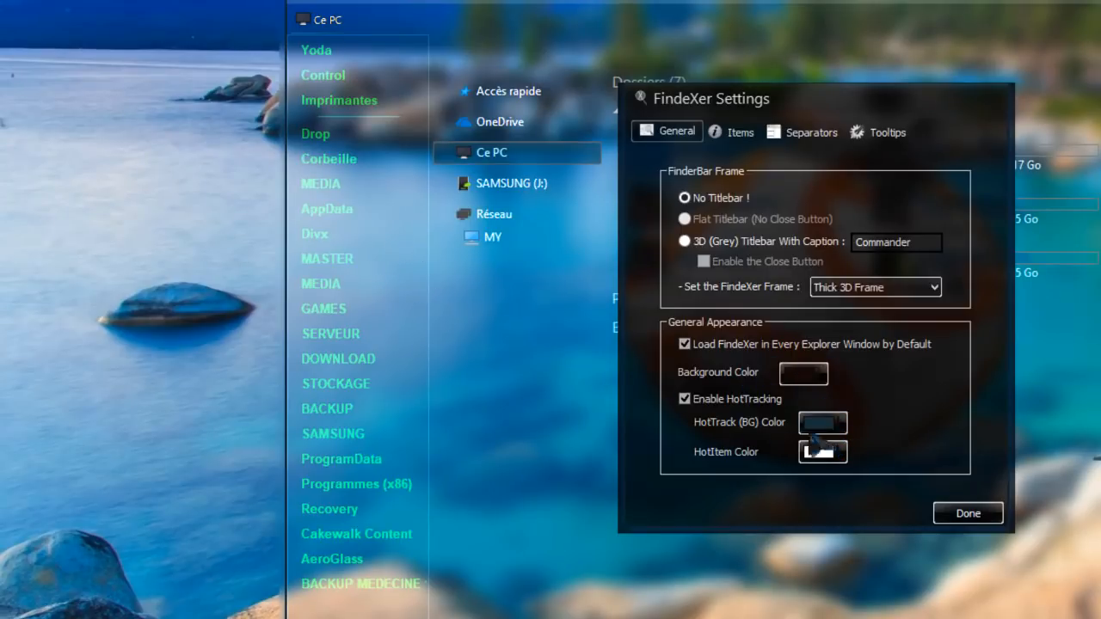
left_click(967, 514)
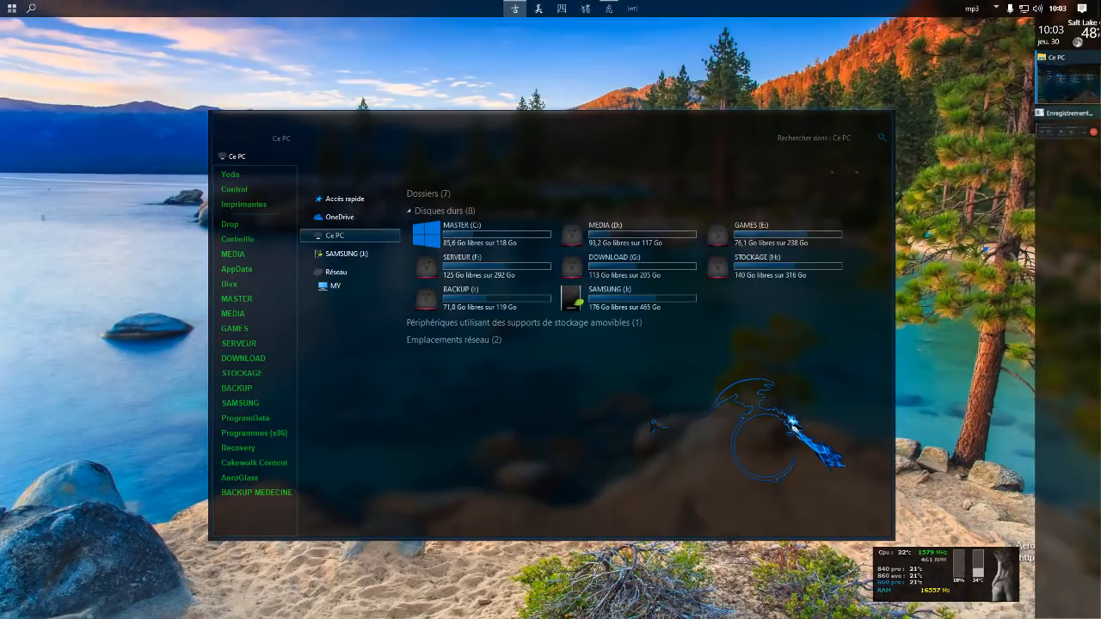
Close the Explorer window and show the desktop icons.
left_click(877, 120)
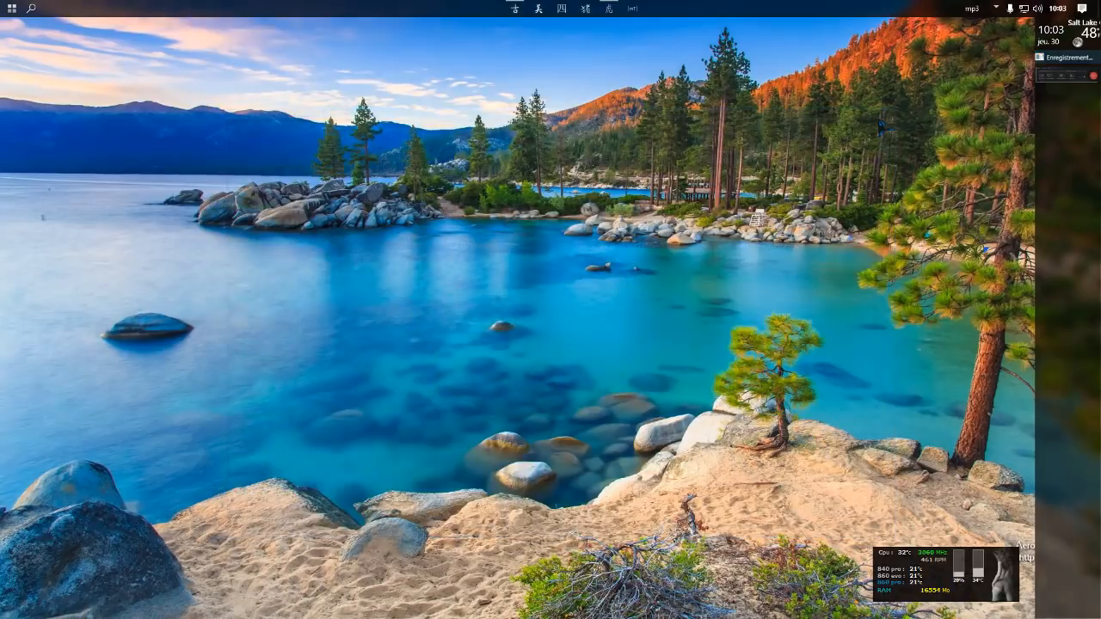
right_click(1057, 325)
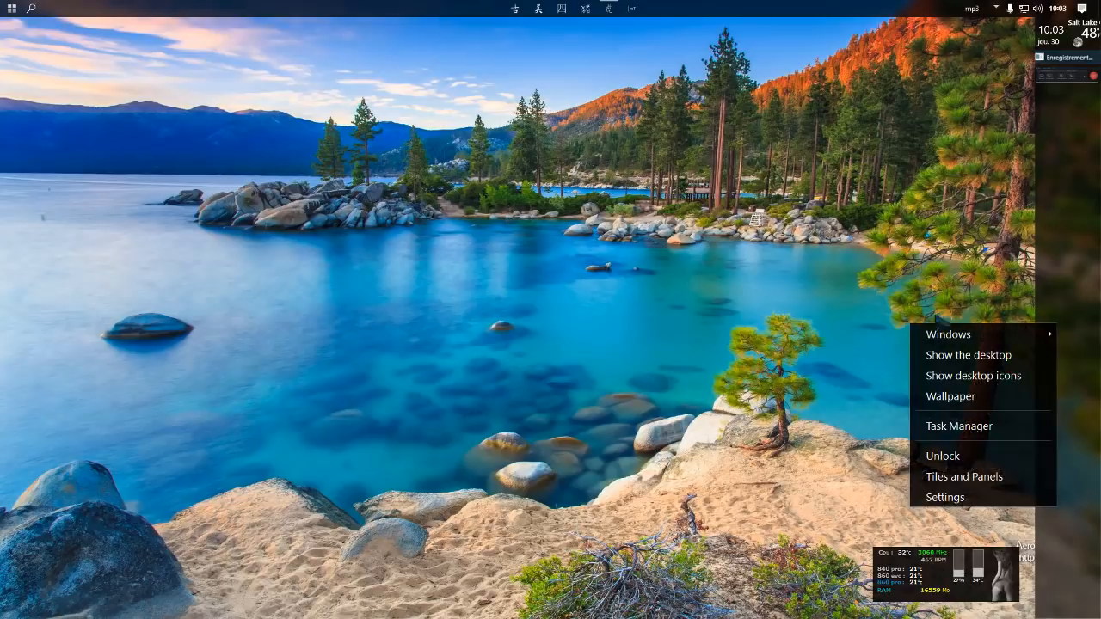
left_click(1008, 376)
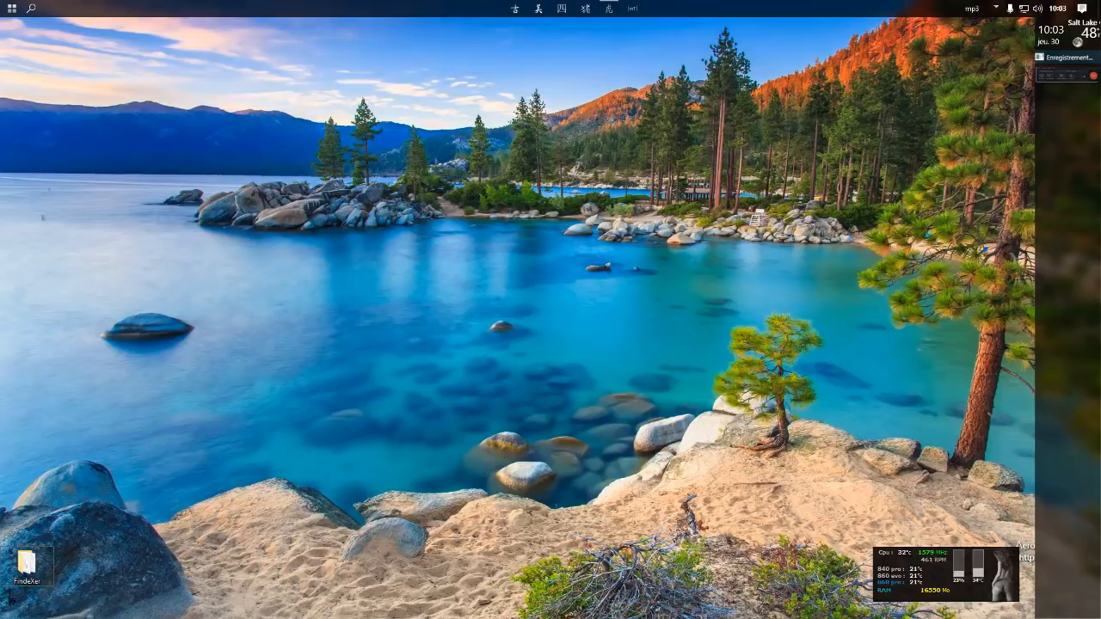
Open the FindeXer folder on the desktop and copy FindeXer.dll.
double_click(25, 564)
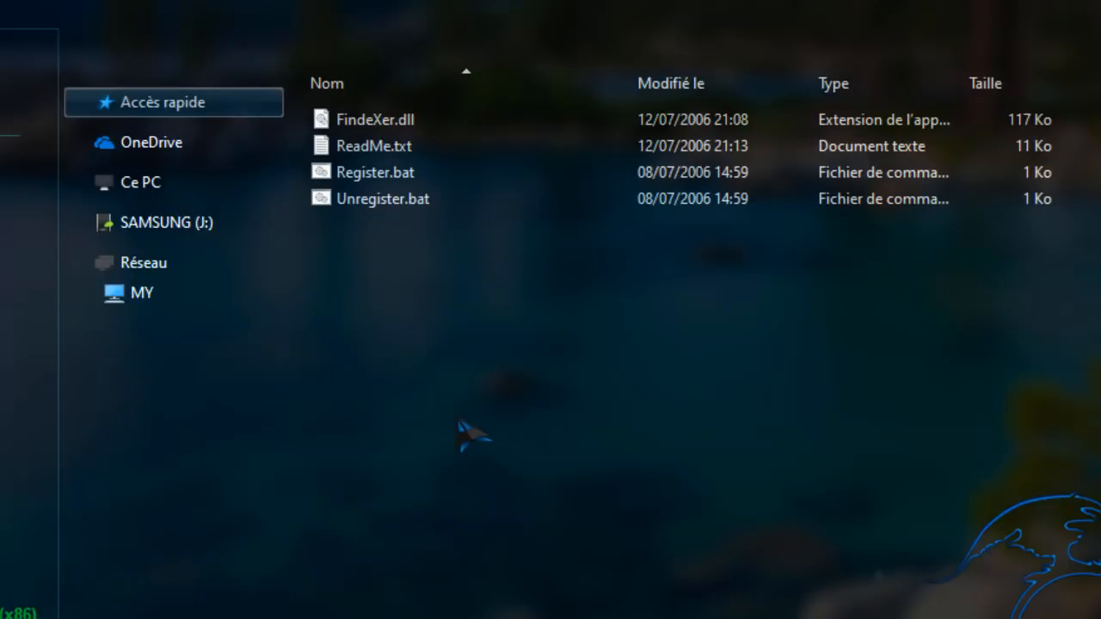
right_click(401, 123)
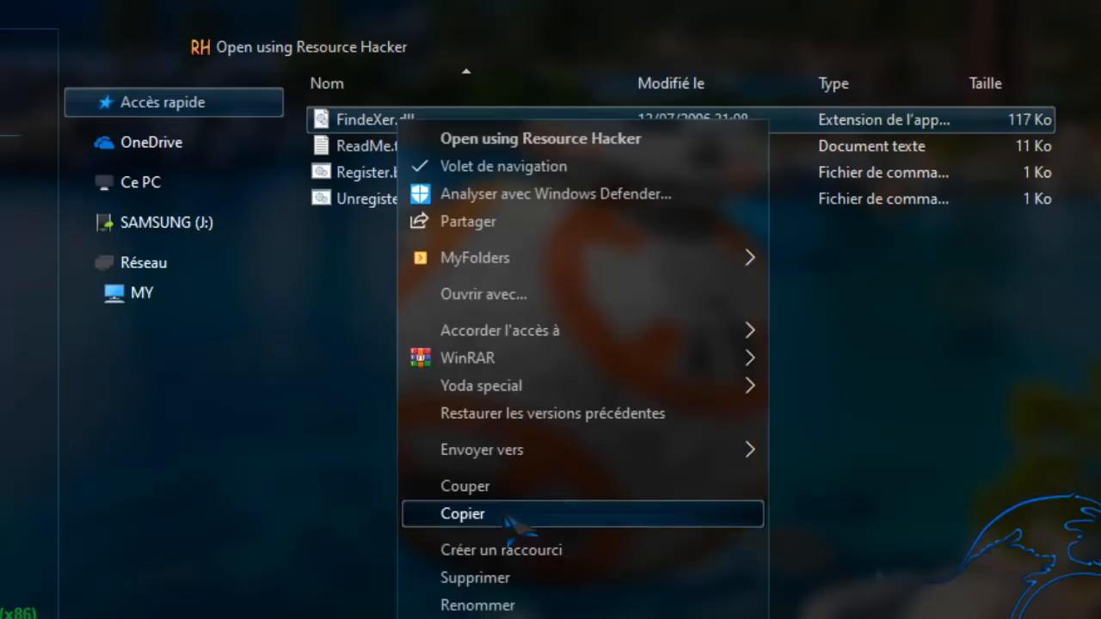
left_click(512, 517)
left_click(749, 534)
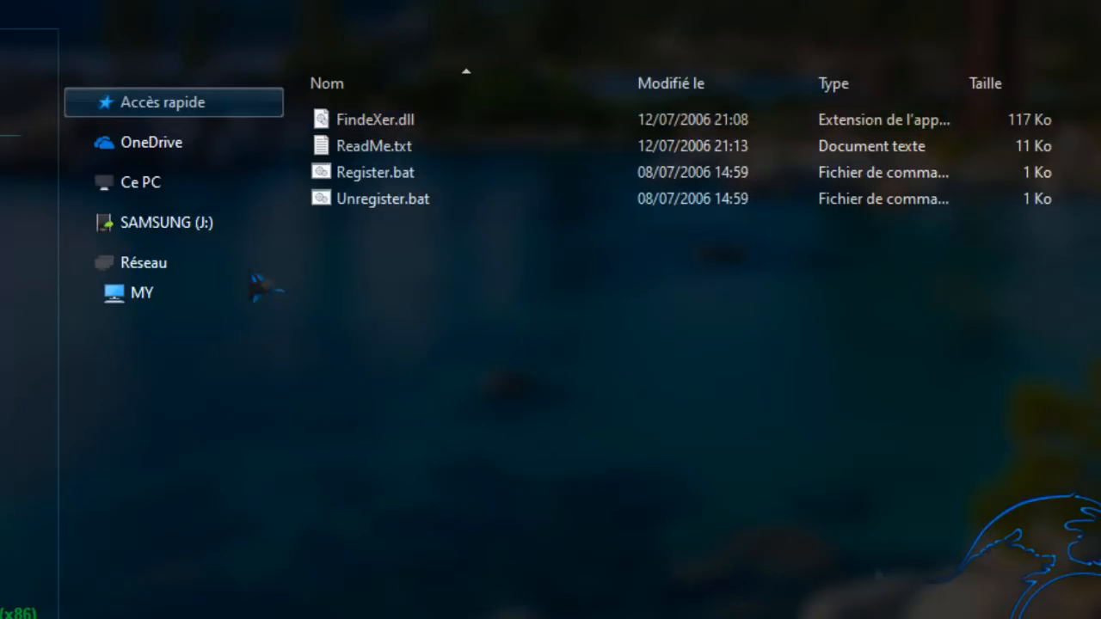
Open the Windows\System32 folder on the MASTER (C:) drive and bring up its paste option without pasting anything.
left_click(153, 194)
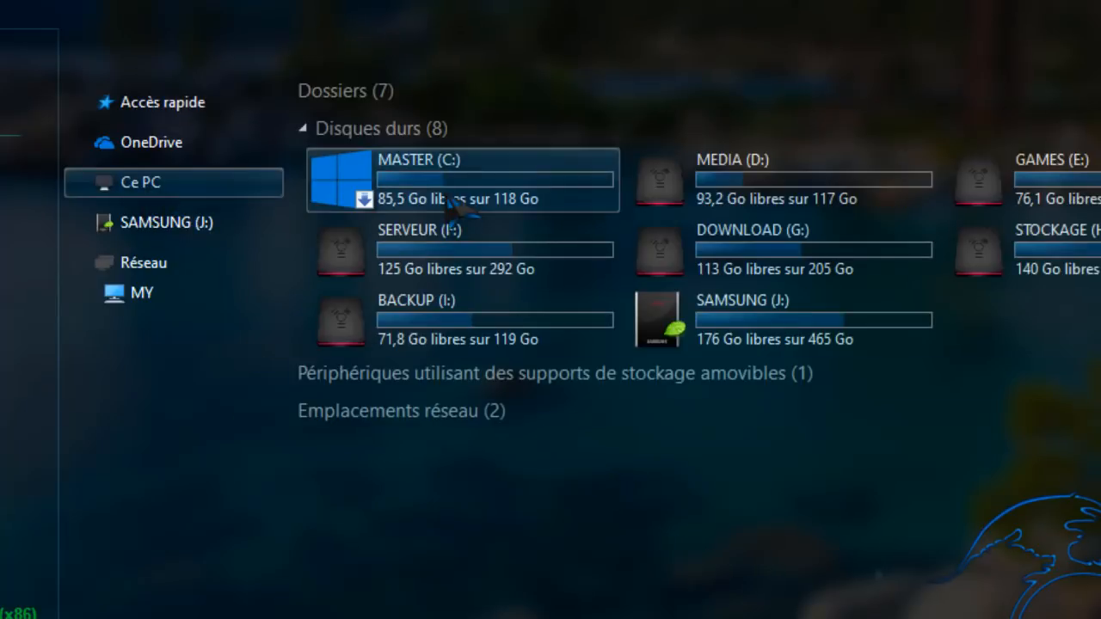
double_click(449, 200)
double_click(383, 306)
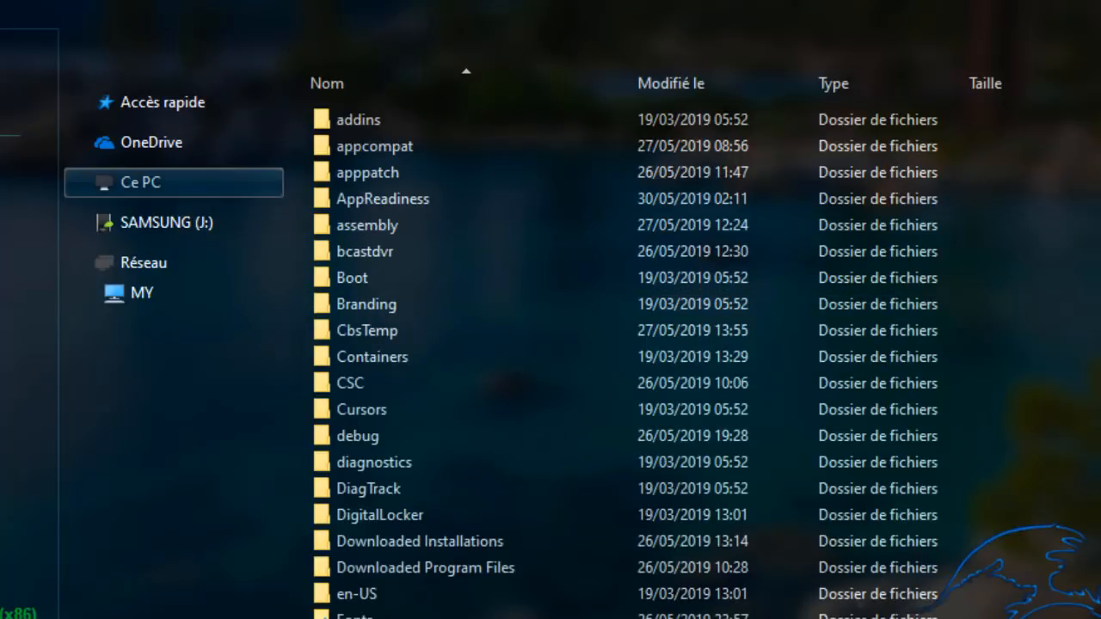
scroll(551, 362, "down", 20)
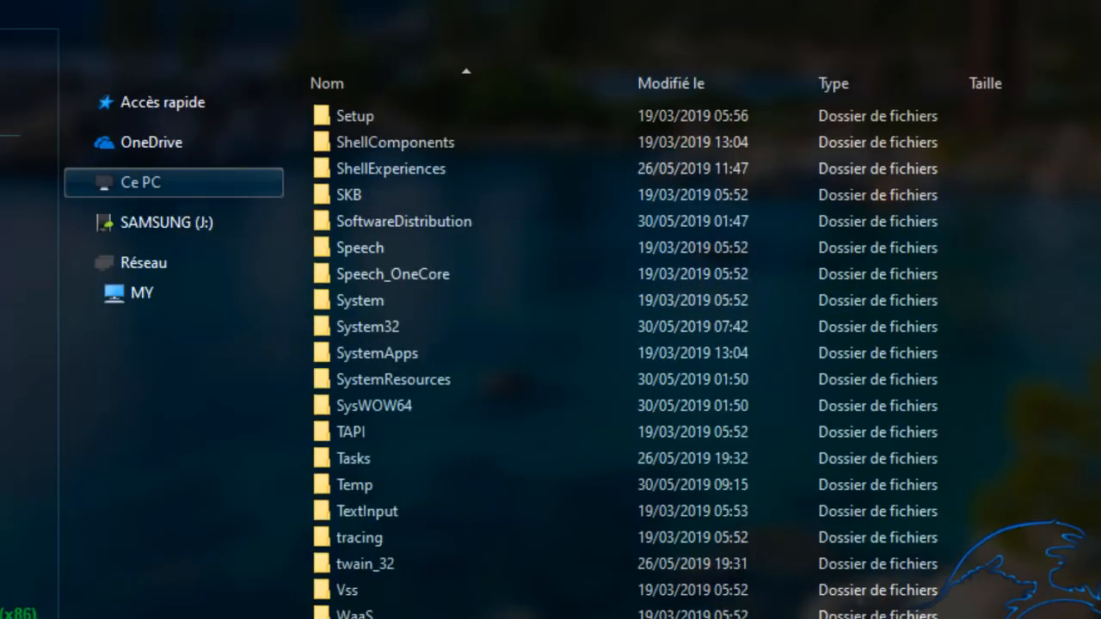
double_click(391, 326)
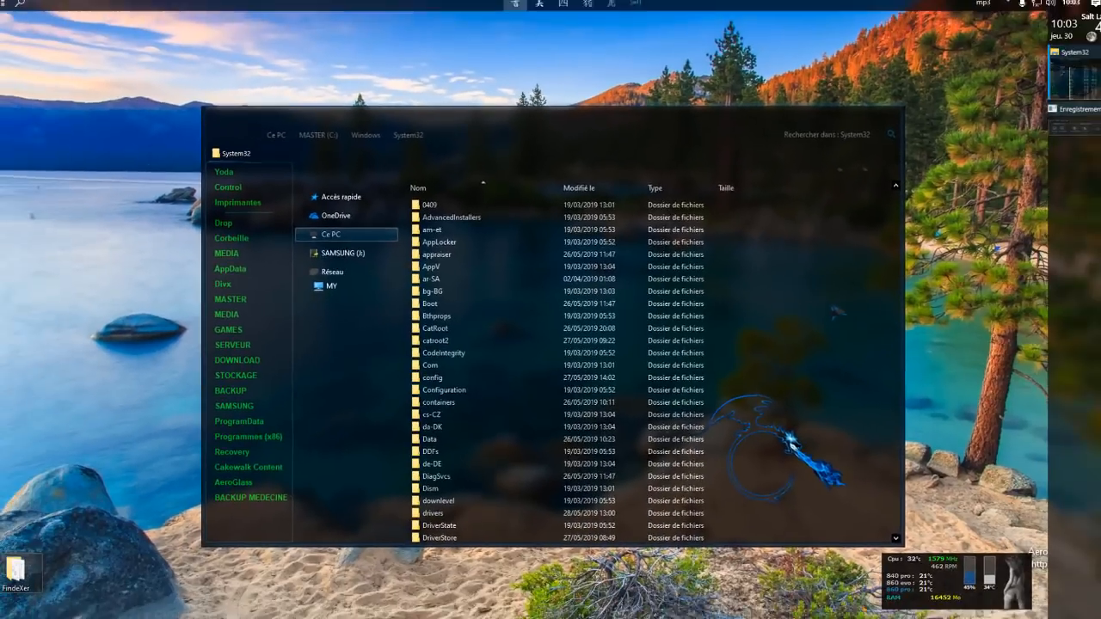
right_click(824, 303)
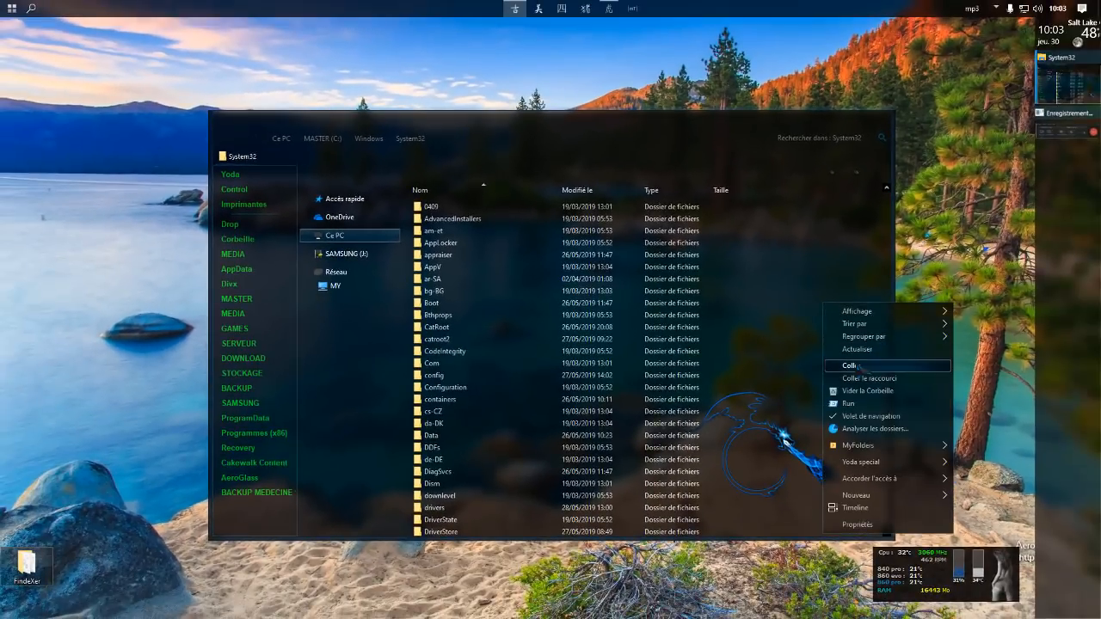
left_click(798, 303)
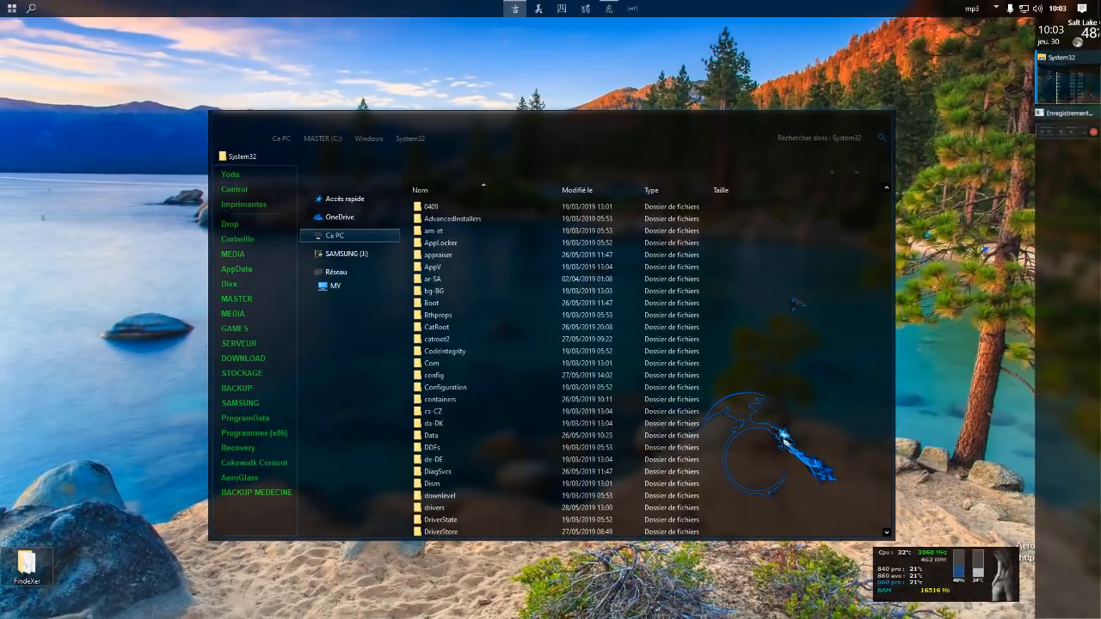
Locate FindeXer.dll in the System32 folder and return to the FindeXer folder.
type("finde")
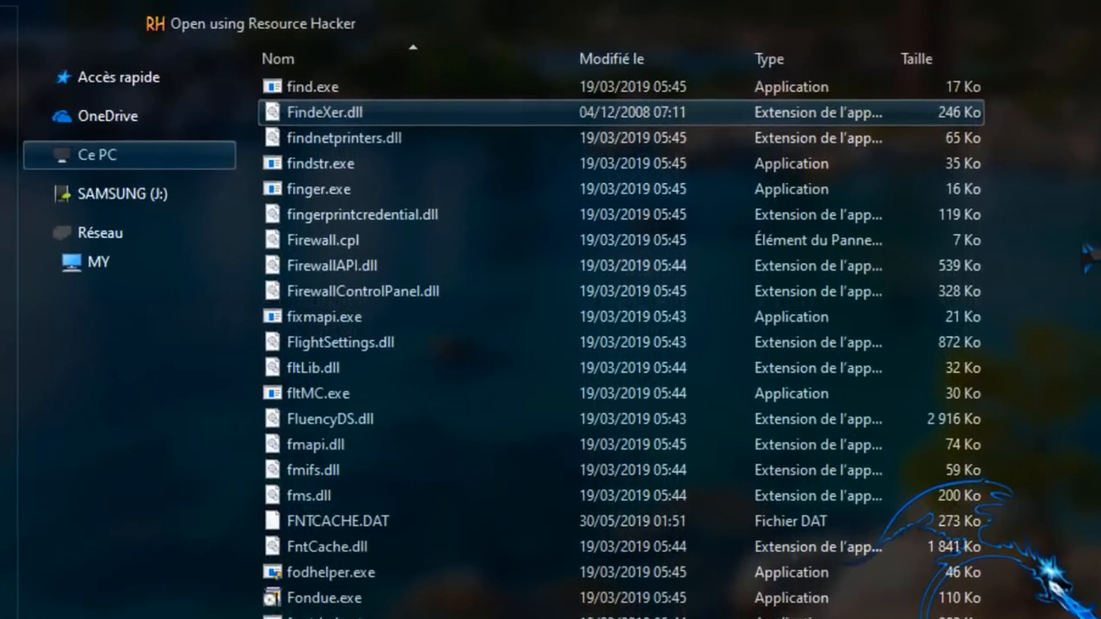
mouse_move(334, 109)
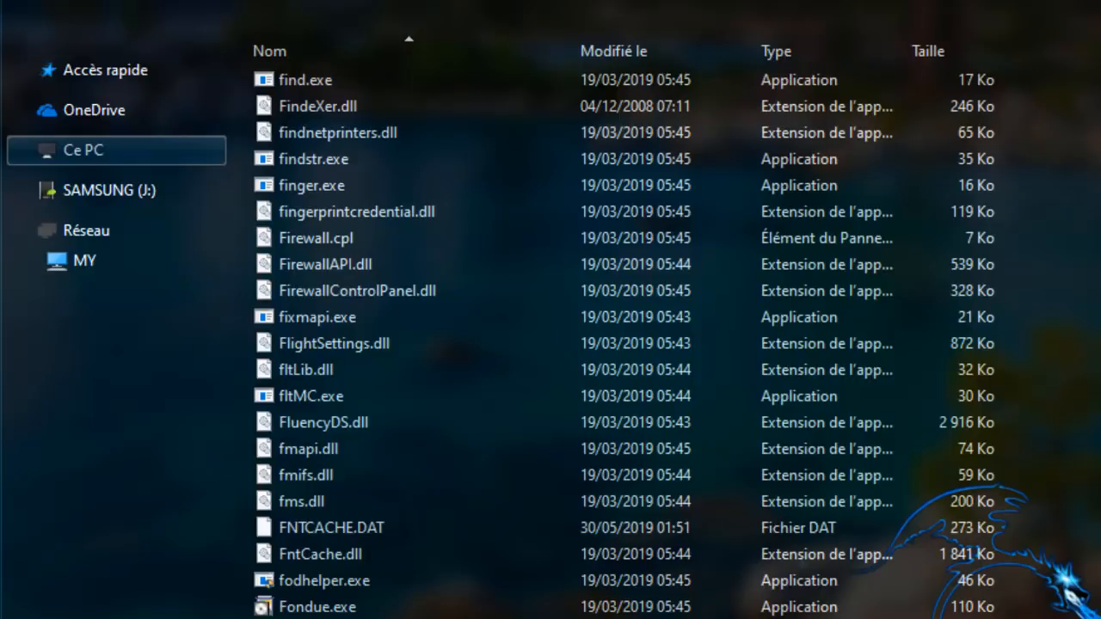
key("alt+Up")
key("alt+Up")
key("alt+Up")
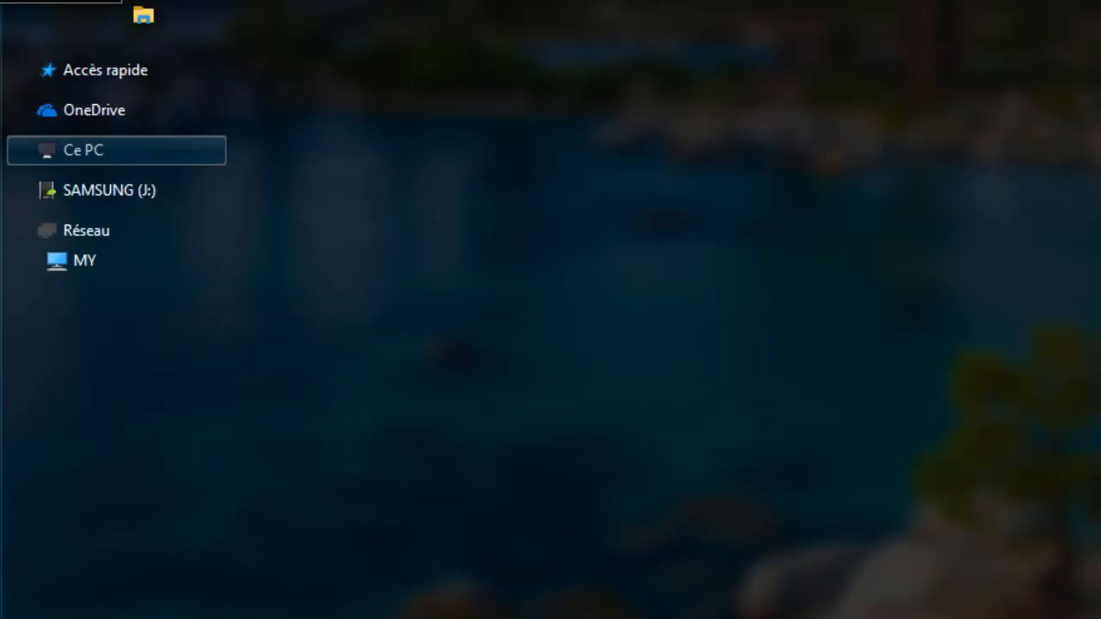
key("alt+Left")
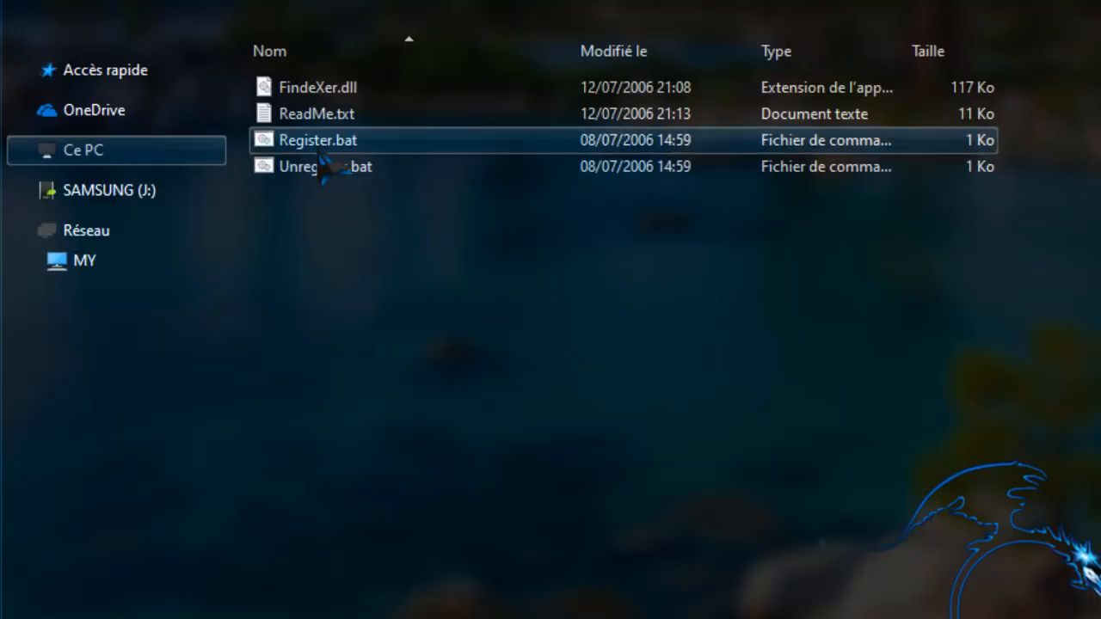
Run Register.bat as administrator and acknowledge the RegSvr32 message.
mouse_move(320, 172)
mouse_move(336, 151)
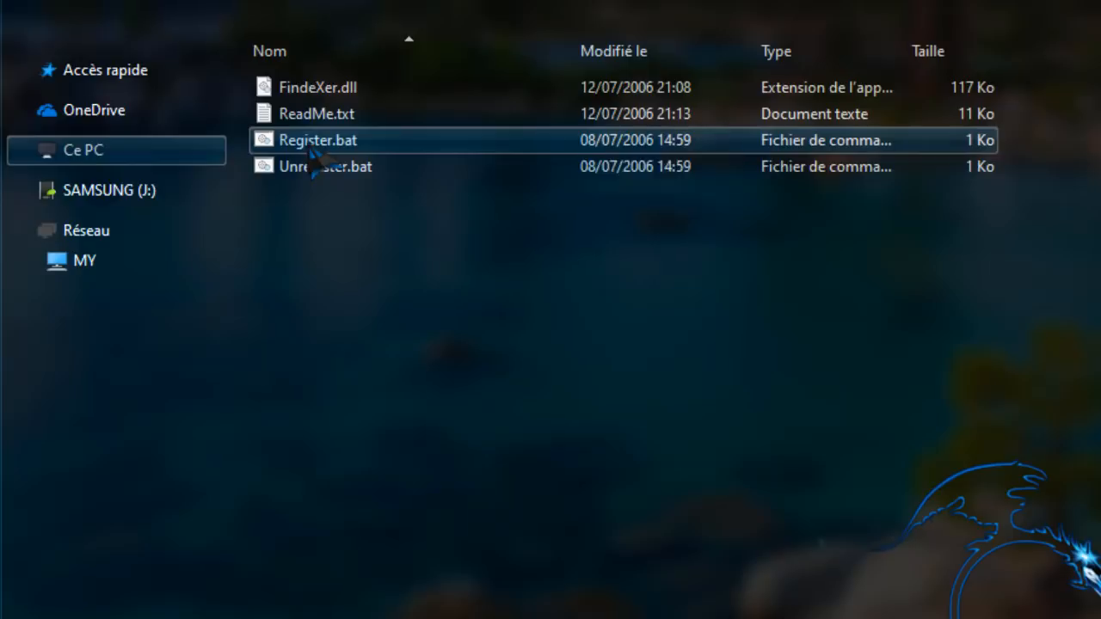
right_click(309, 148)
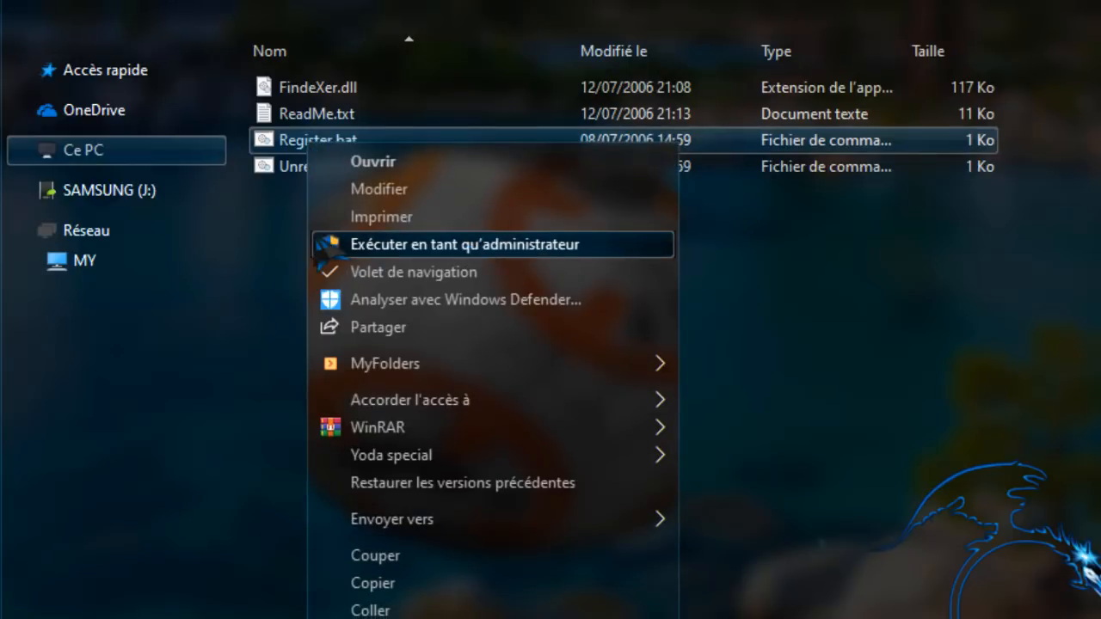
left_click(516, 246)
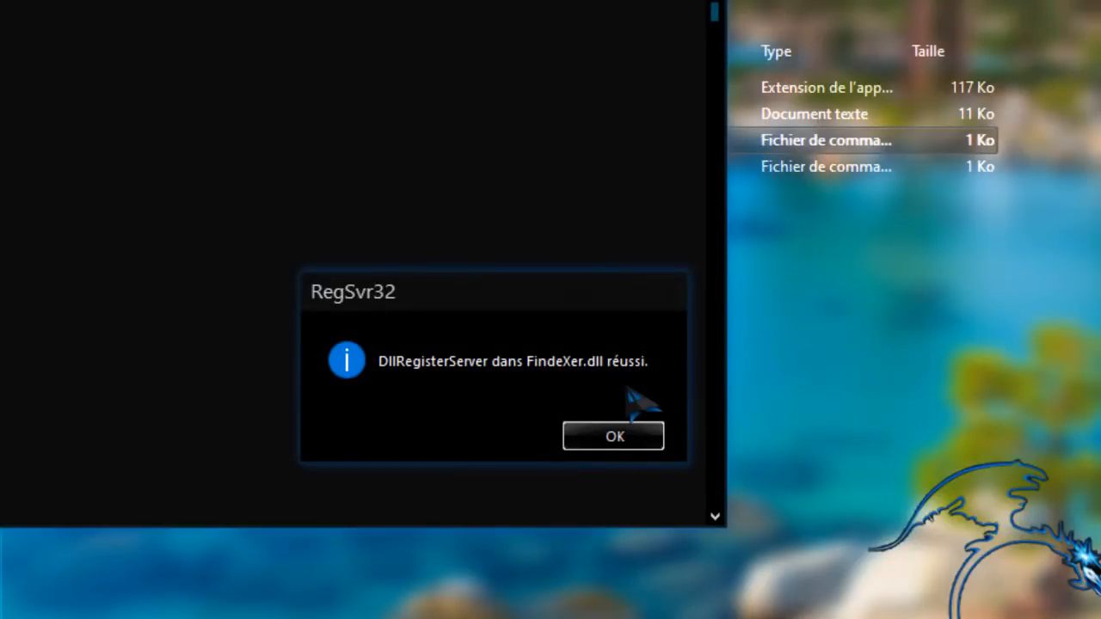
left_click(611, 439)
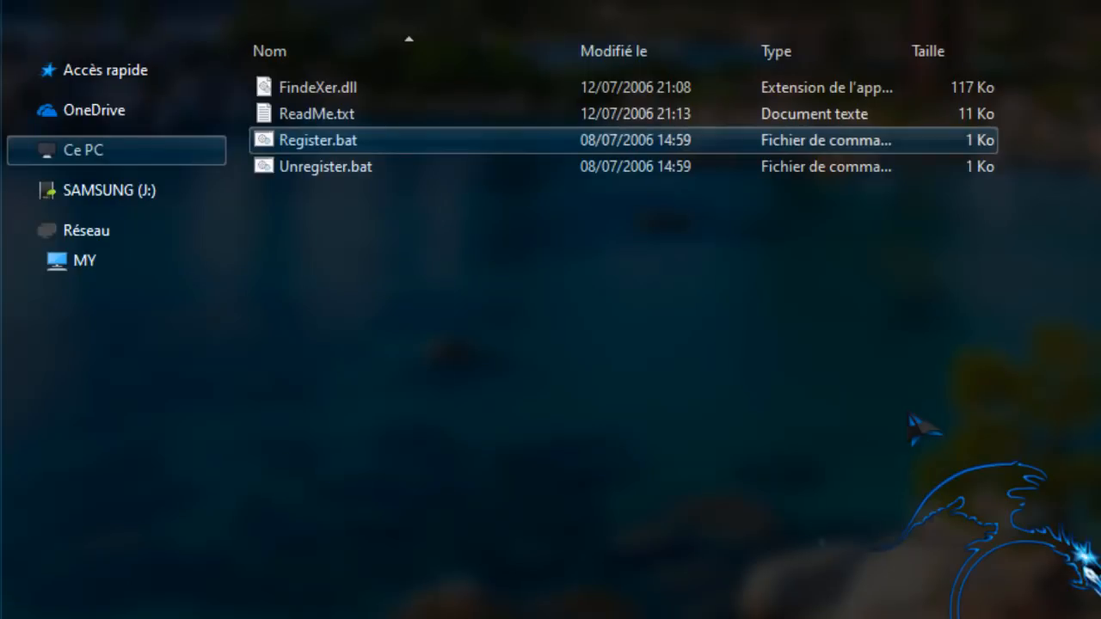
Check the commands offered for Unregister.bat without running it, and point out FindeXer.dll in the same folder.
right_click(349, 170)
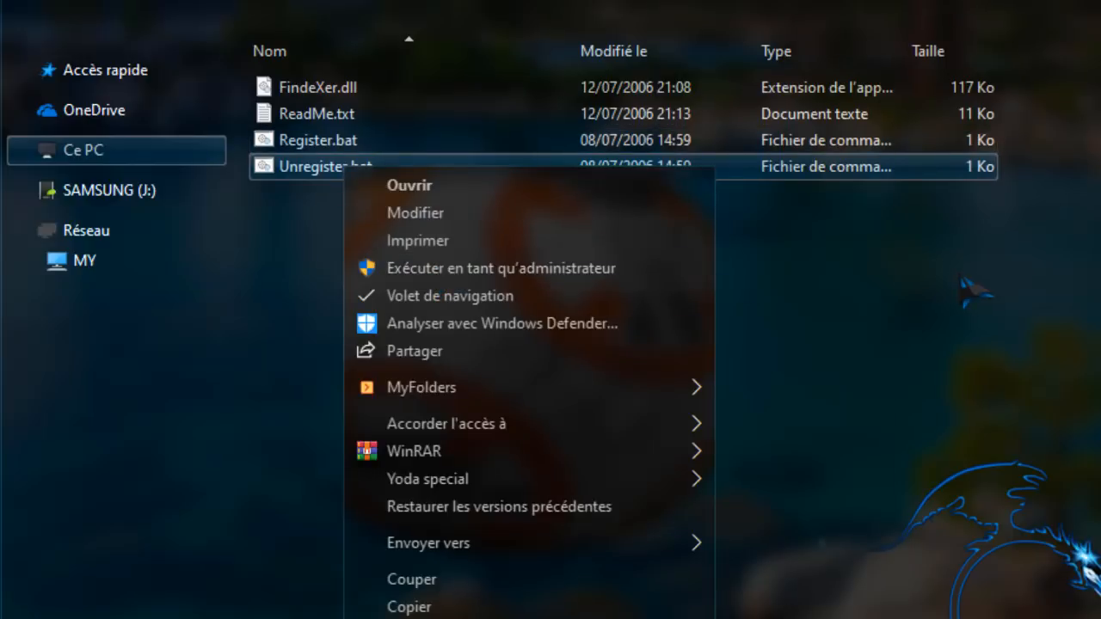
left_click(965, 284)
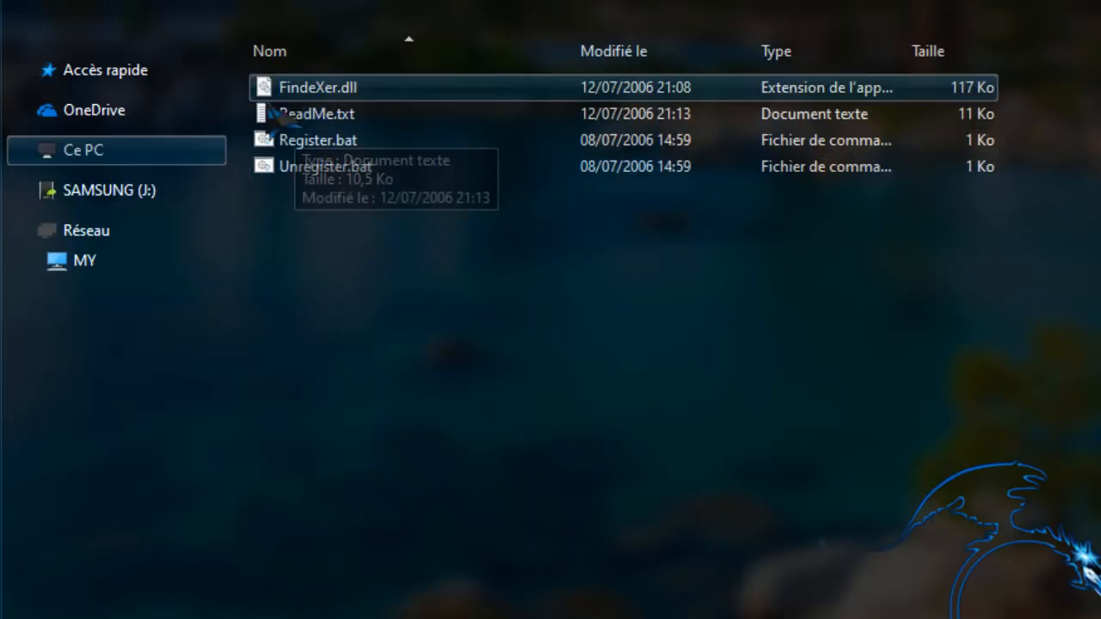
left_click(309, 90)
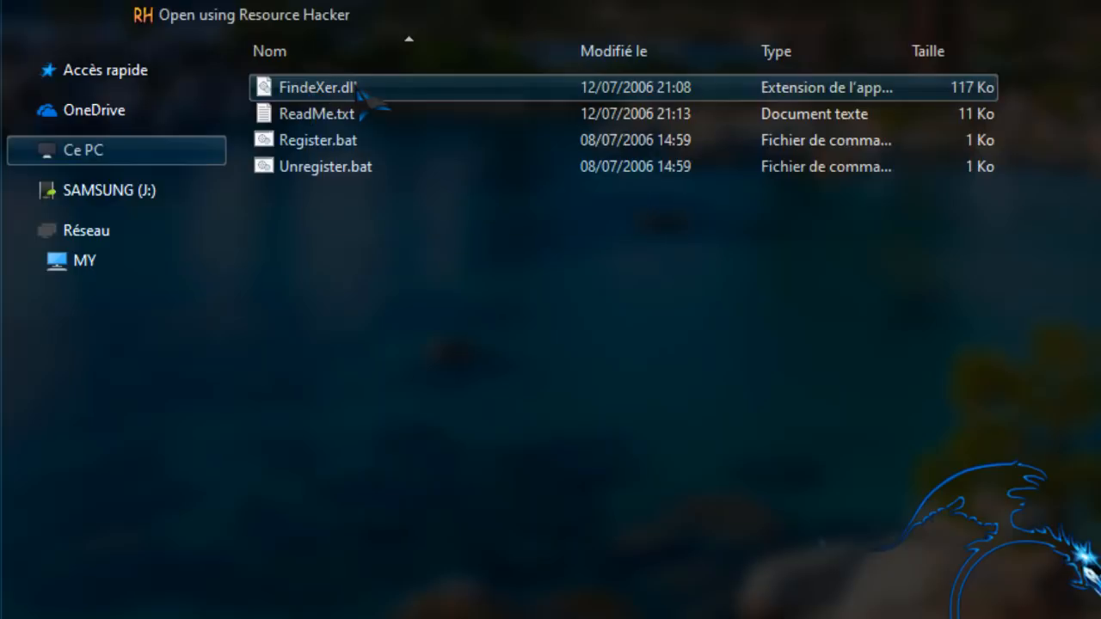
left_click(426, 304)
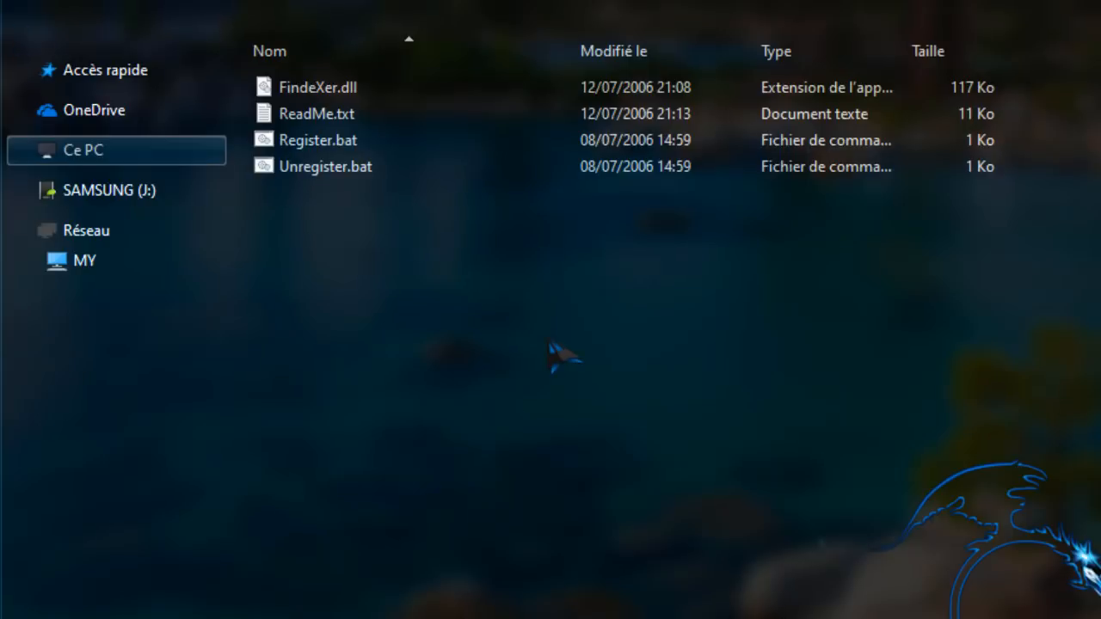
Show the menu bar in the Explorer window through the QTTabBar toolbar options.
right_click(308, 127)
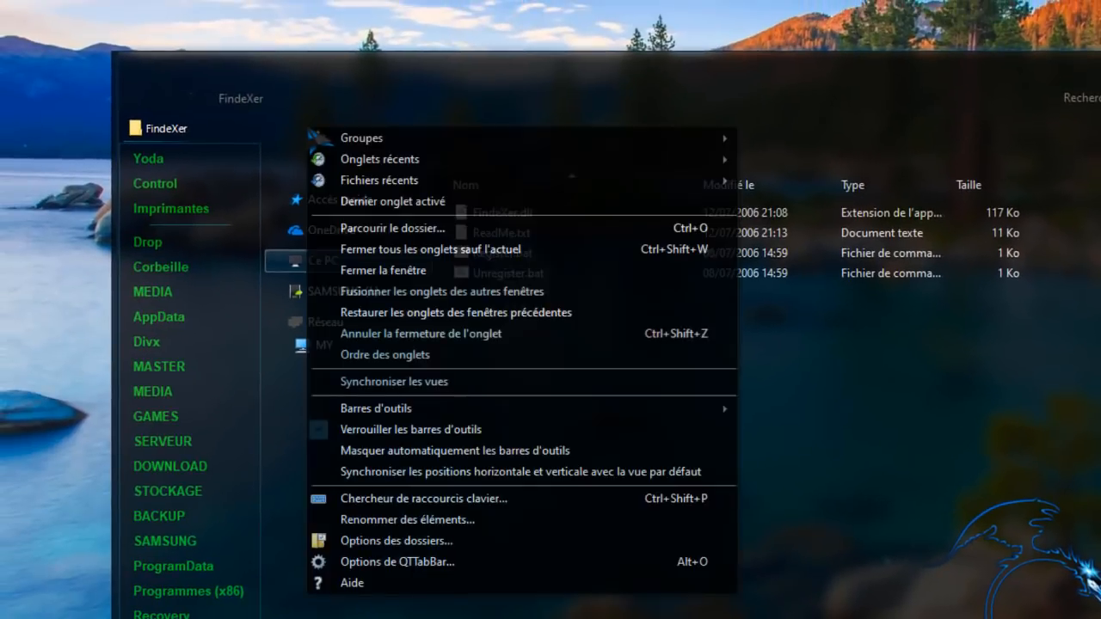
mouse_move(706, 410)
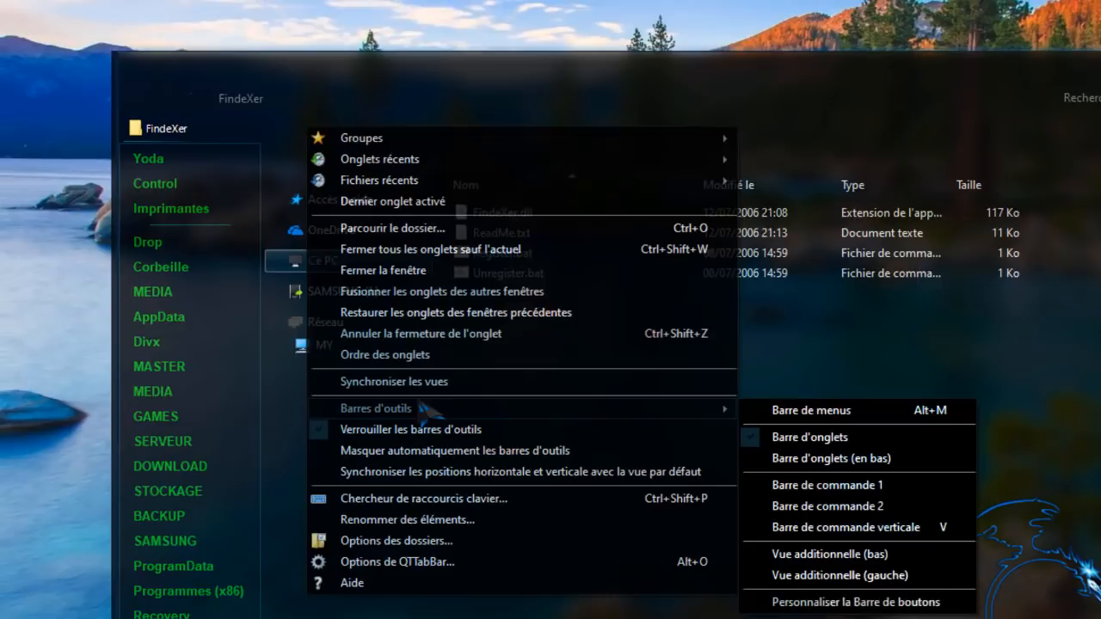
left_click(818, 413)
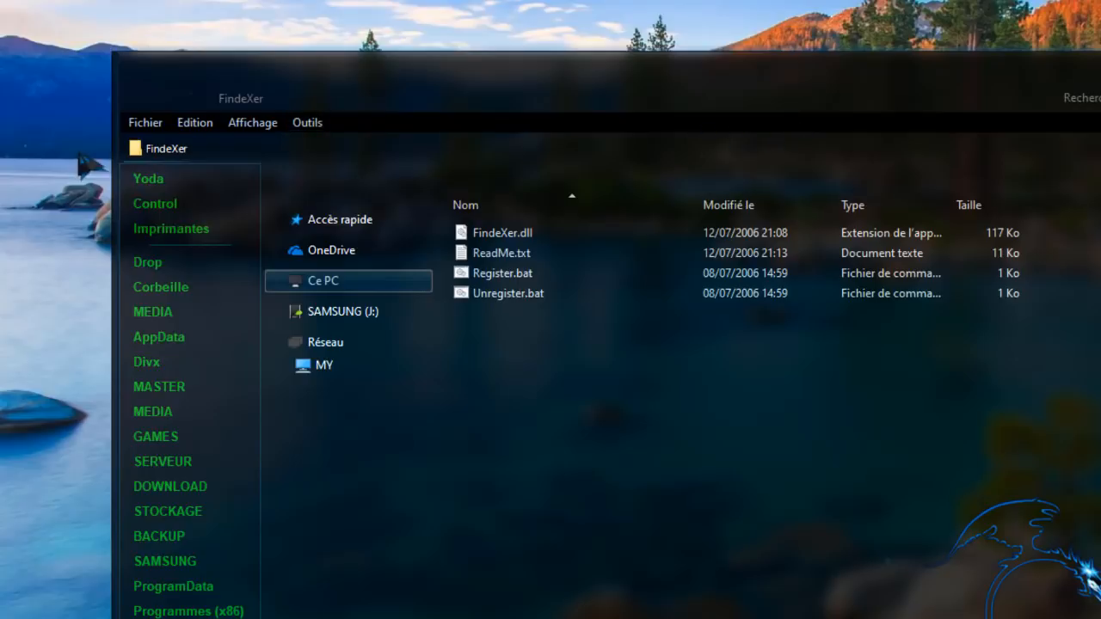
Check the list of available Explorer side panes for FindeXer and close the Explorer window.
left_click(254, 125)
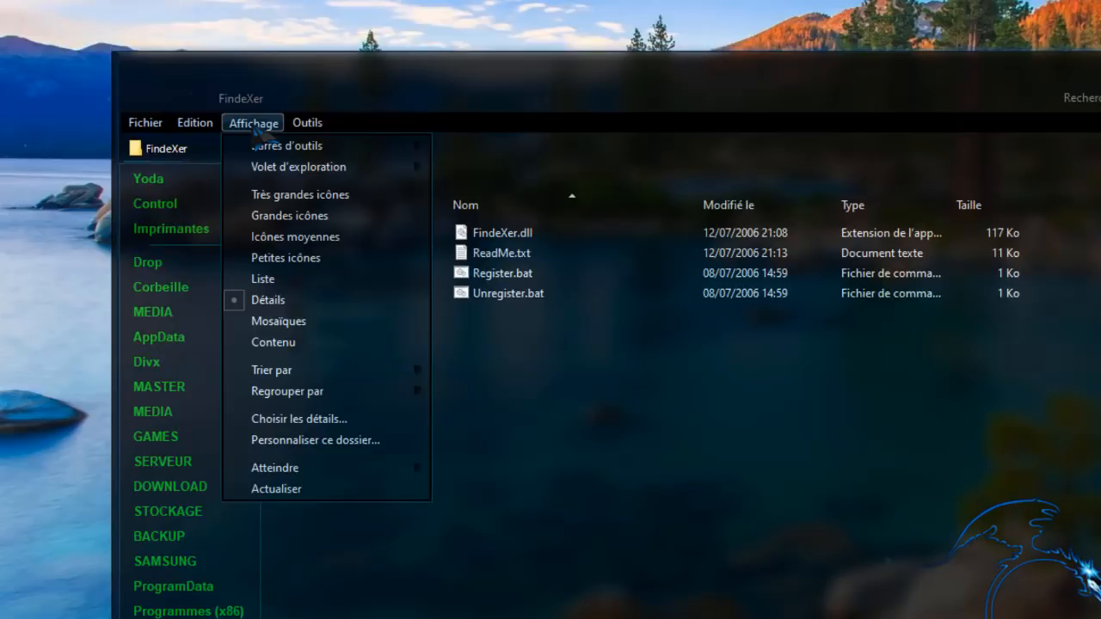
mouse_move(296, 153)
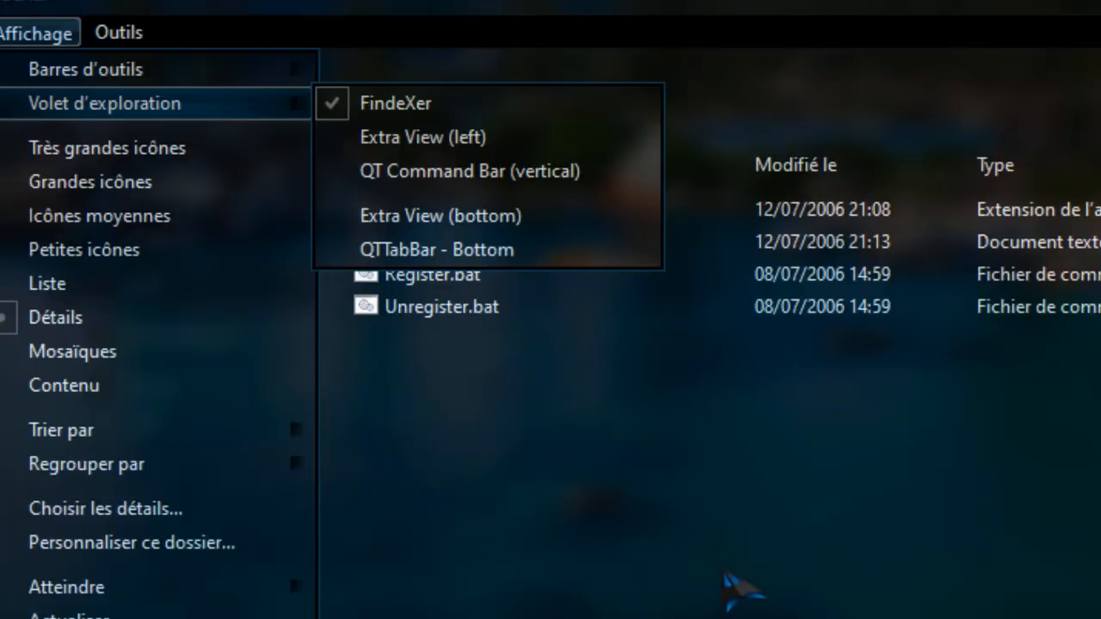
key("Escape")
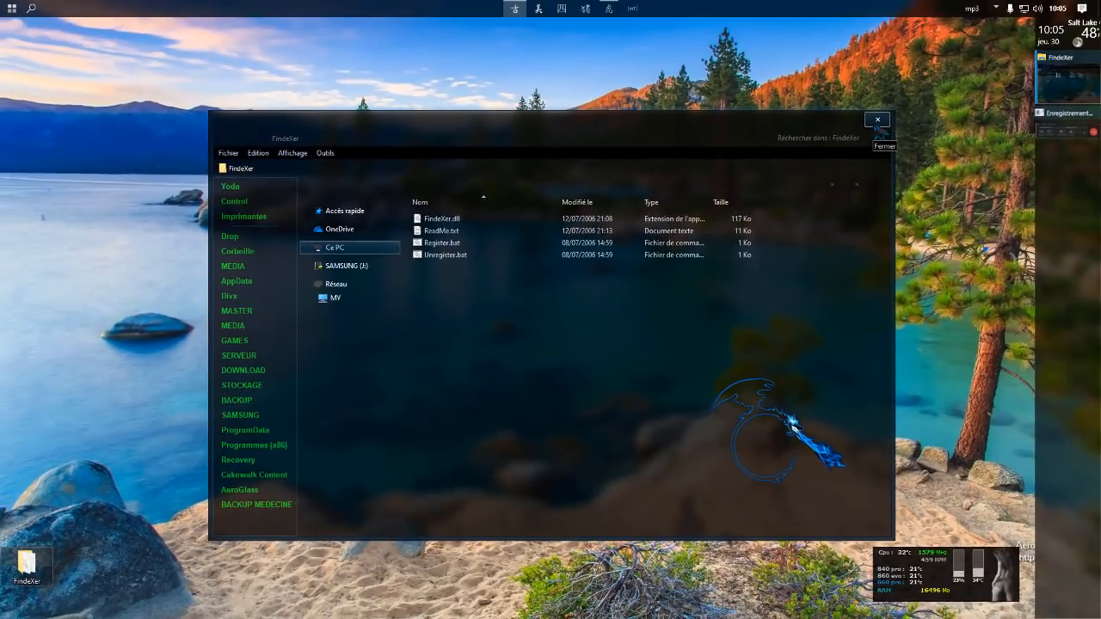
left_click(878, 121)
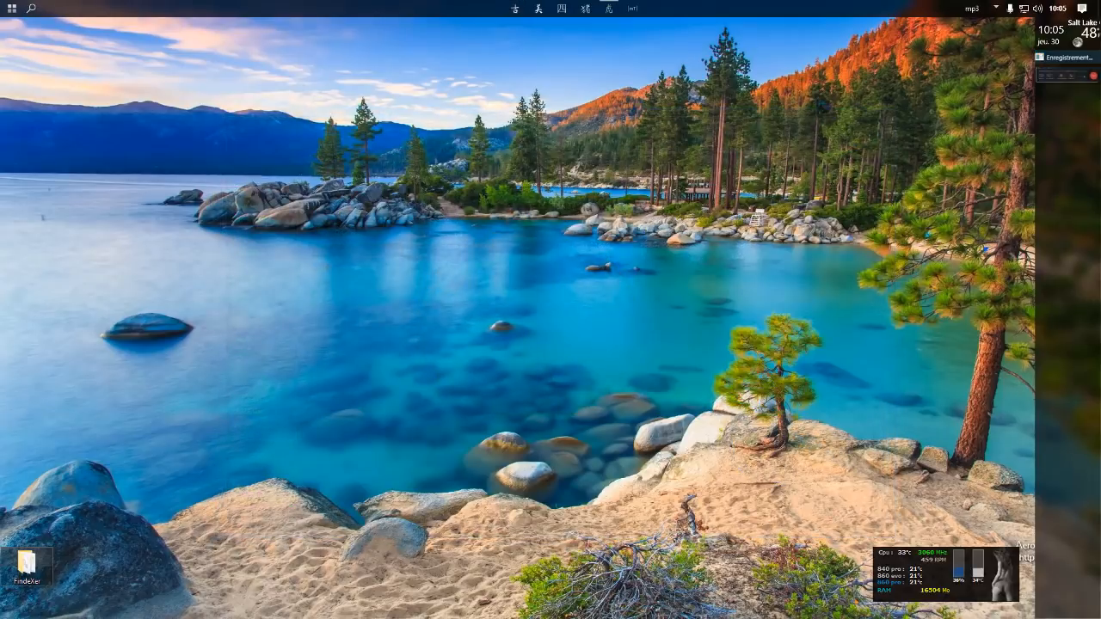
Open Task Manager, examine the restart option for the Explorateur Windows process, and close Task Manager.
right_click(772, 16)
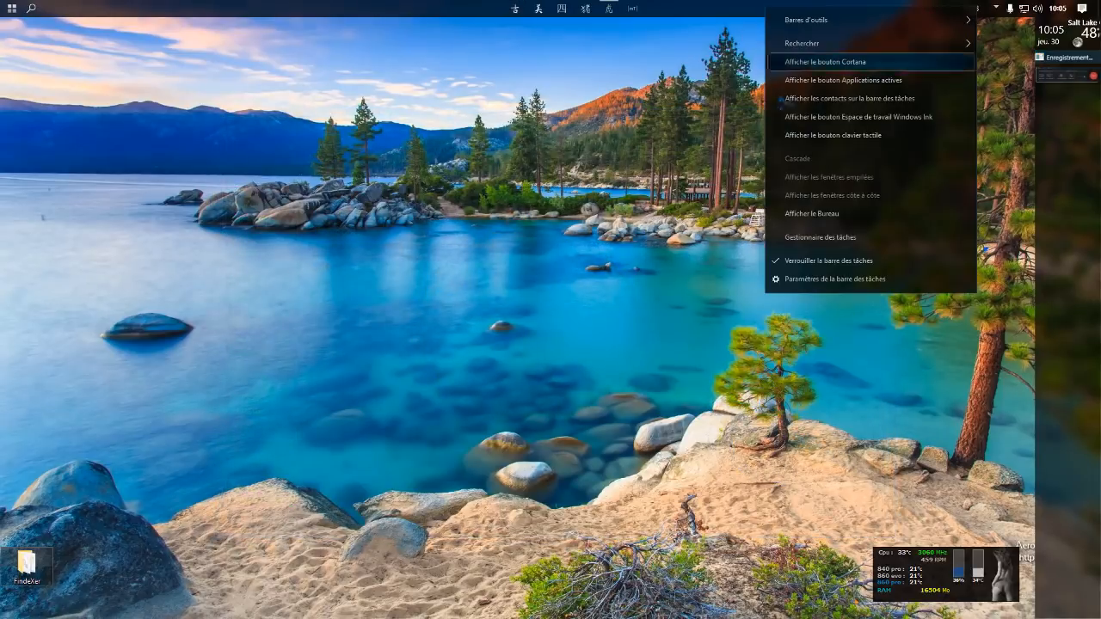
left_click(817, 239)
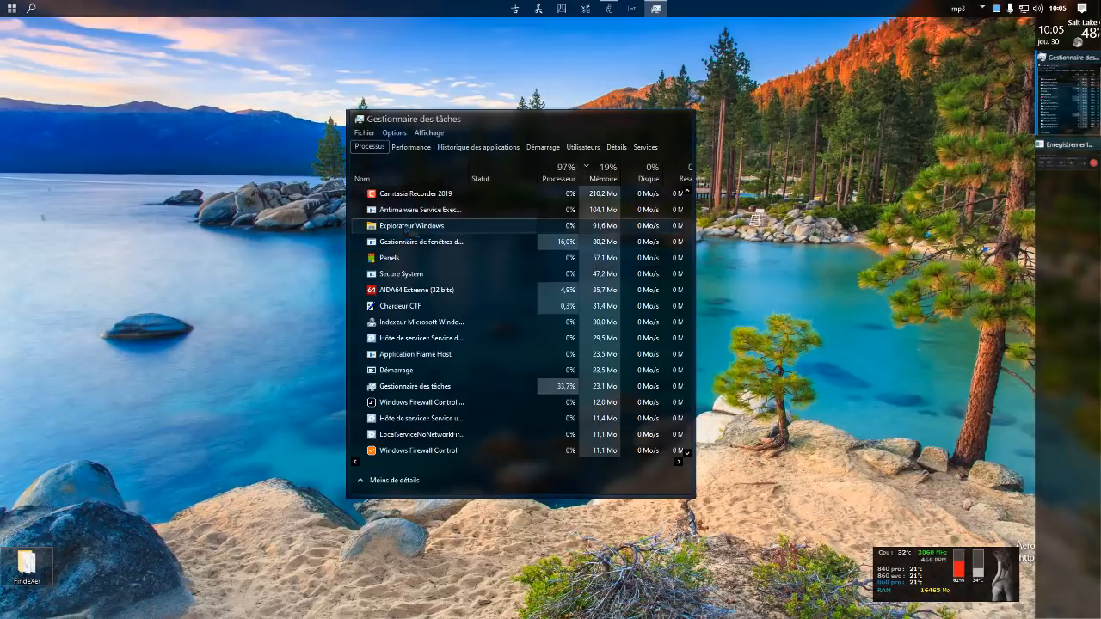
left_click(409, 226)
right_click(409, 227)
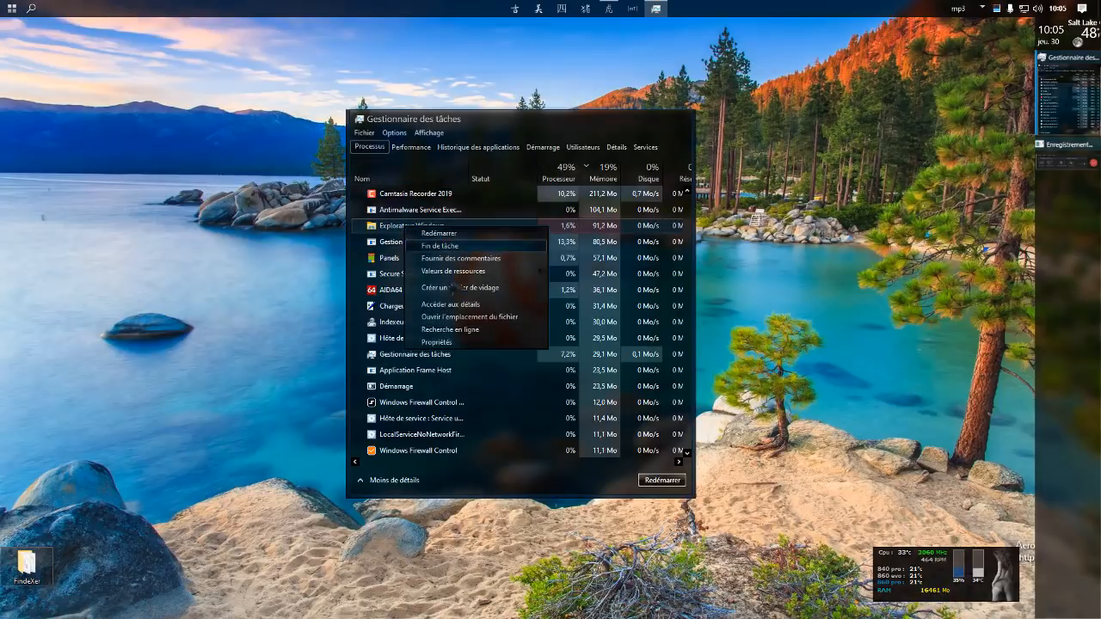
left_click(653, 481)
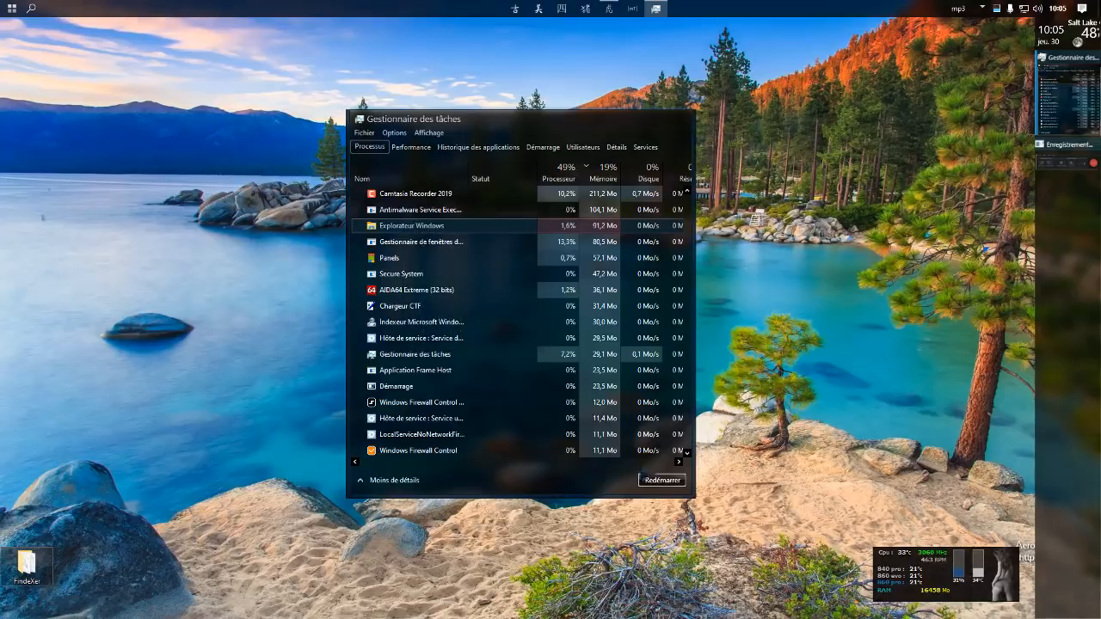
left_click(680, 126)
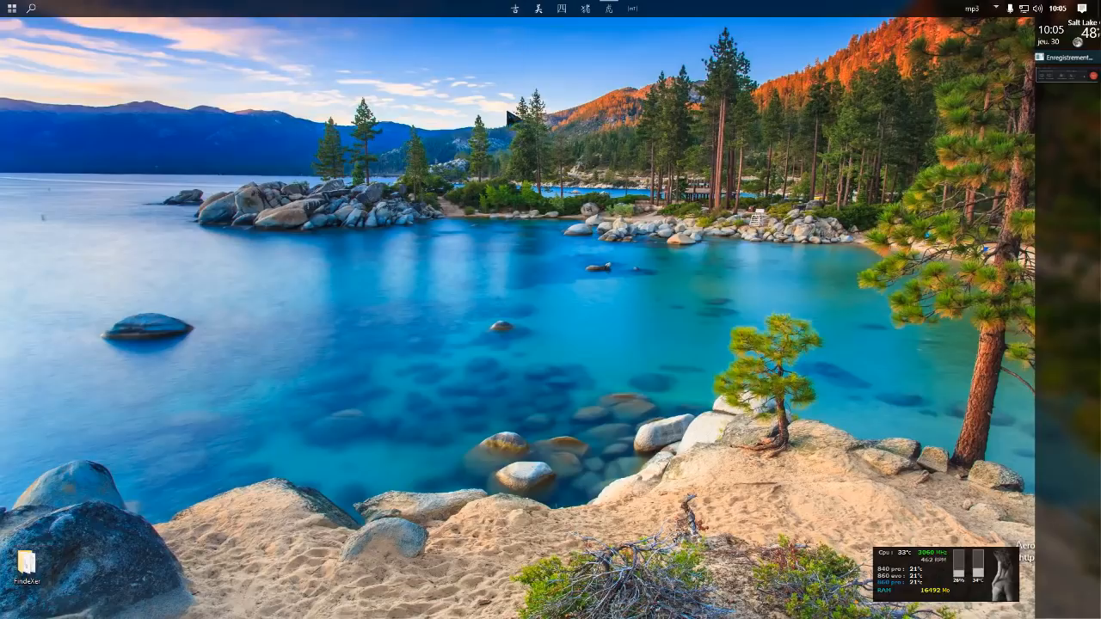
Open a new Explorer window and view the FindeXer commands for the Yoda shortcut without choosing any.
key("super+e")
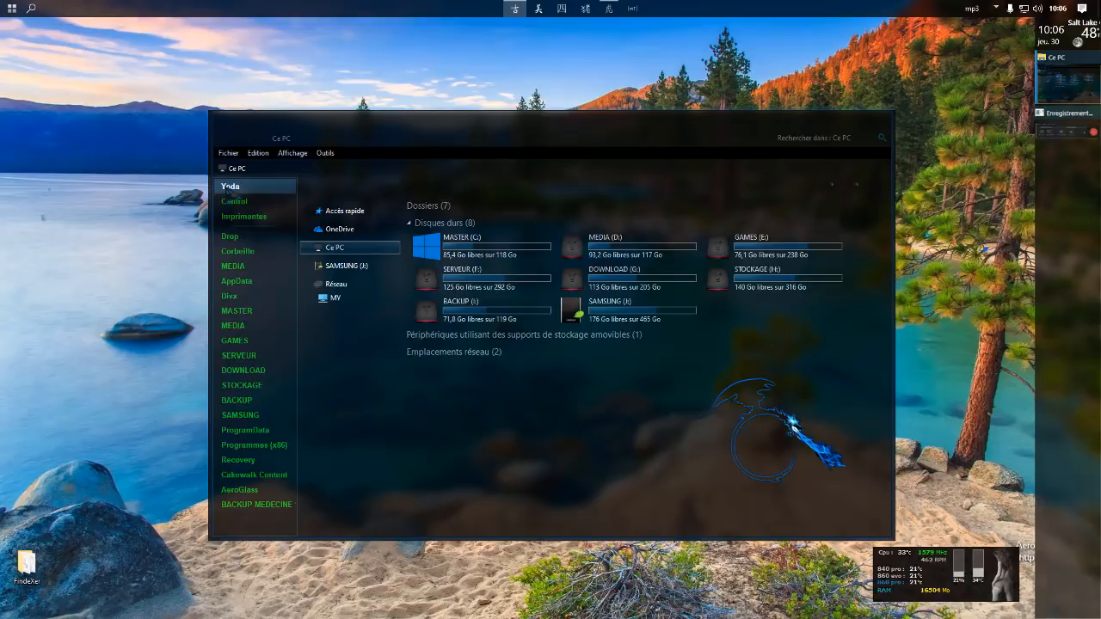
right_click(233, 194)
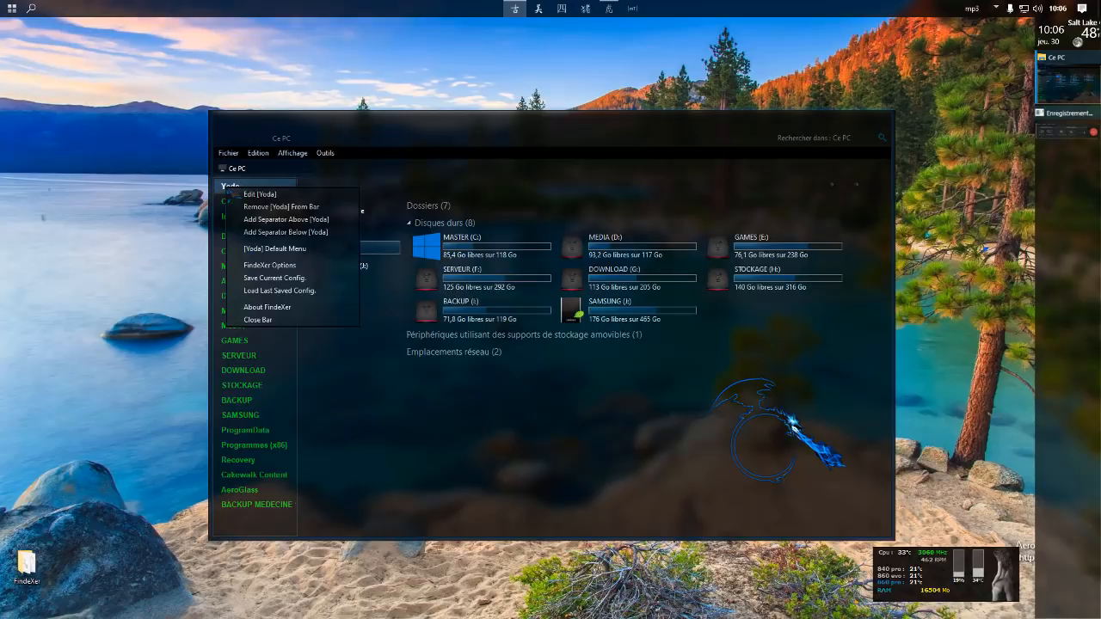
left_click(397, 406)
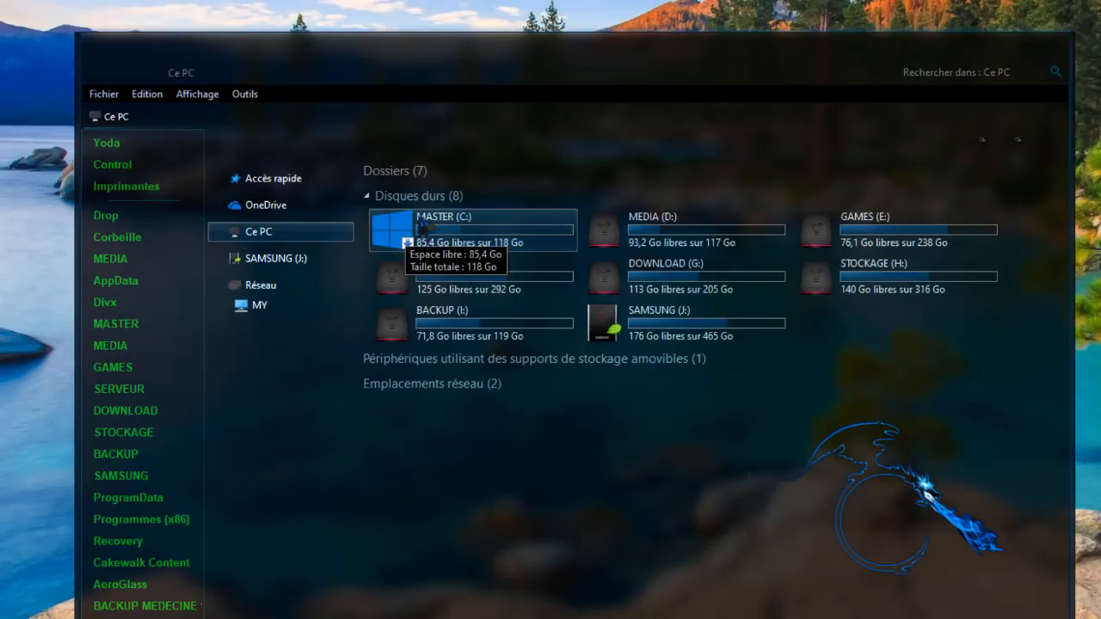
Try to add the MASTER (C:) drive as a shortcut below GAMES on the FindeXer bar.
mouse_move(495, 234)
left_mouse_down()
mouse_move(356, 249)
mouse_move(163, 240)
mouse_move(119, 291)
mouse_move(481, 301)
mouse_move(496, 251)
left_mouse_up()
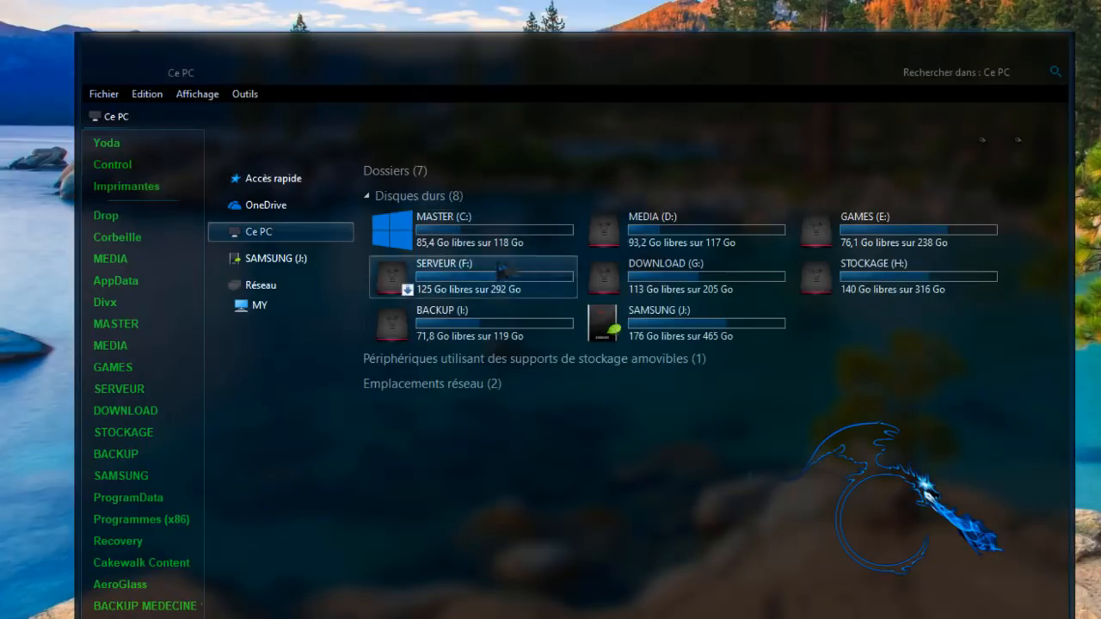
left_click_drag(449, 250, 139, 402)
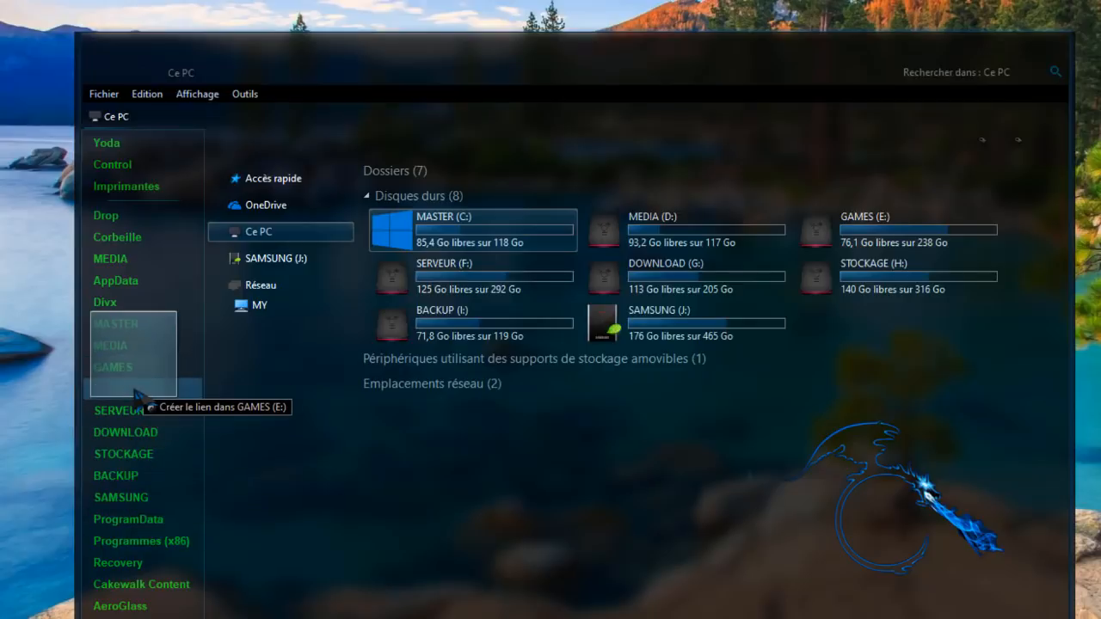
left_click_drag(135, 394, 368, 484)
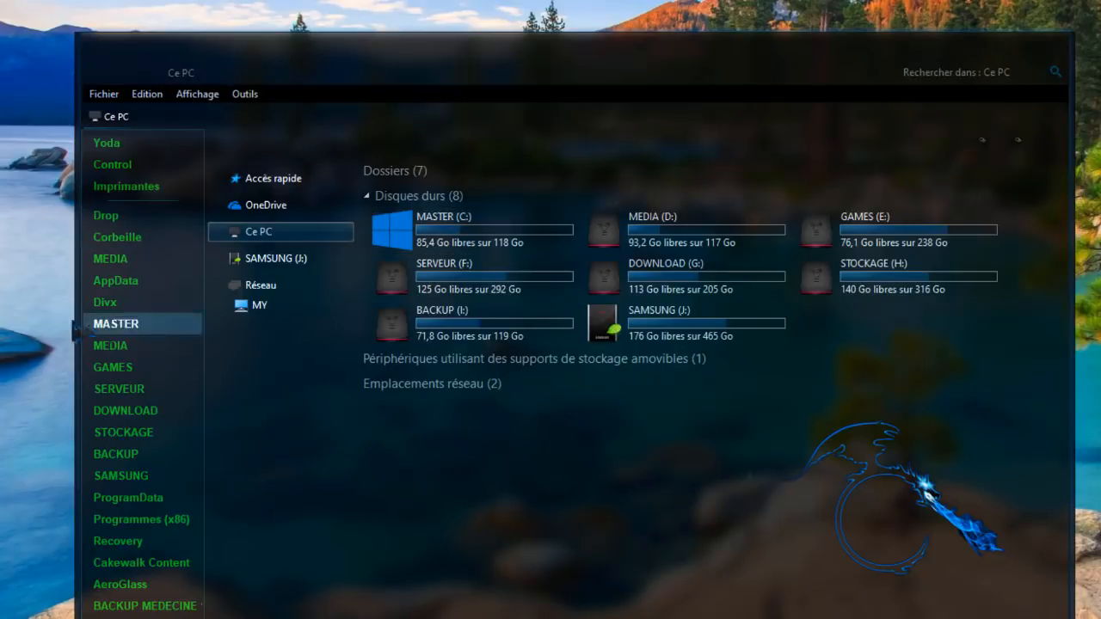
Close the FindeXer bar and show the vertical QT Command Bar in its place.
right_click(139, 323)
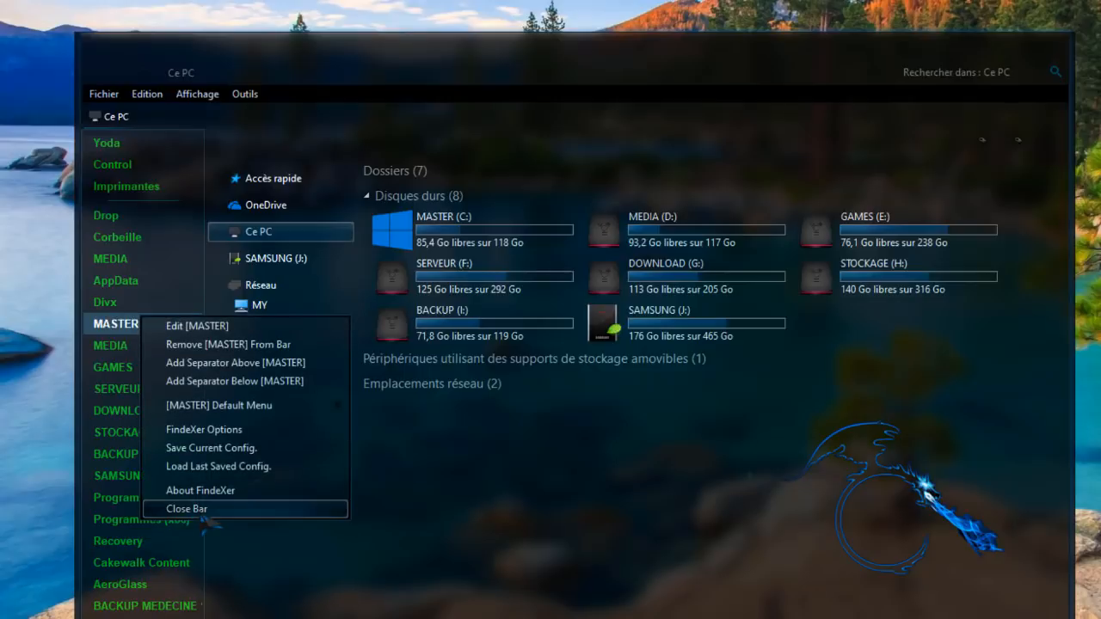
left_click(183, 508)
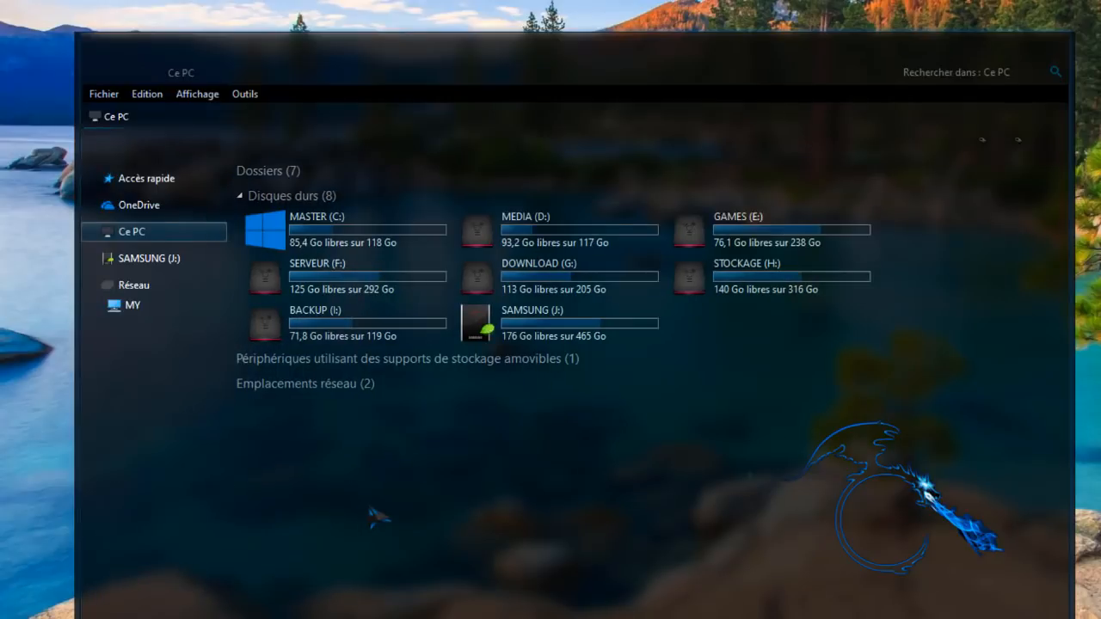
key("F12")
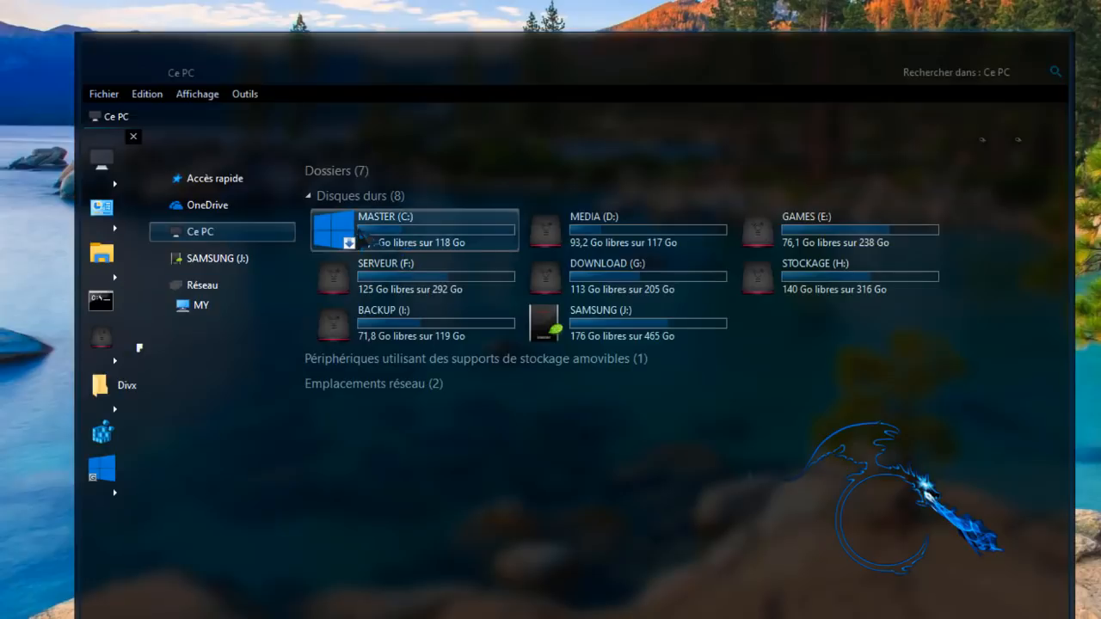
Try to add the MASTER (C:) drive as a shortcut on the vertical QT Command Bar.
mouse_move(439, 236)
left_mouse_down()
mouse_move(125, 259)
mouse_move(110, 268)
mouse_move(107, 478)
left_mouse_up()
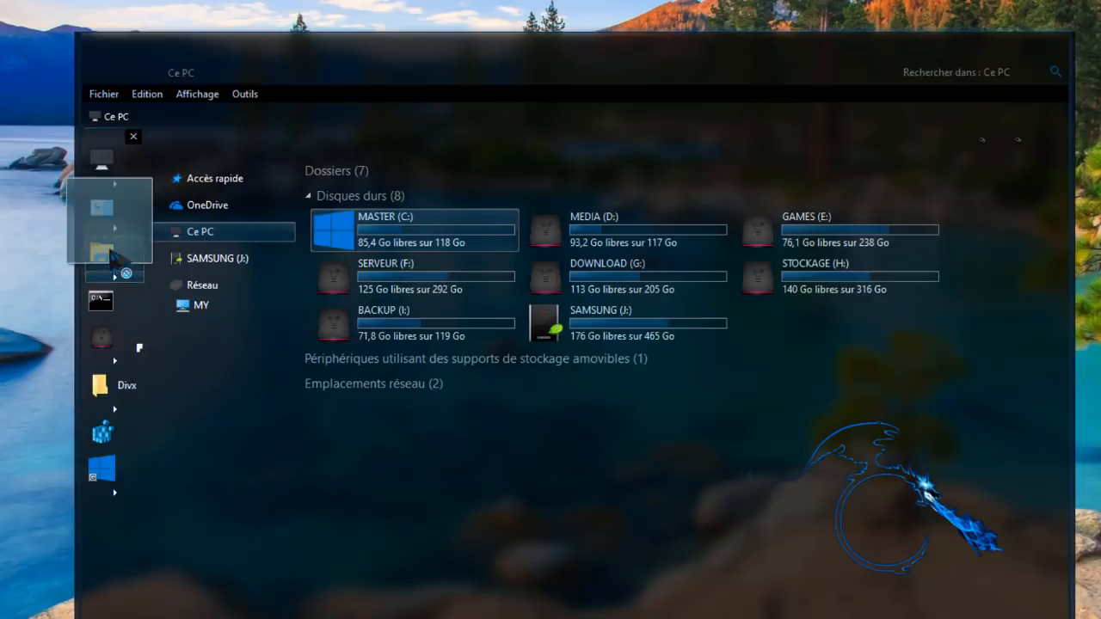
left_click_drag(107, 212, 430, 474)
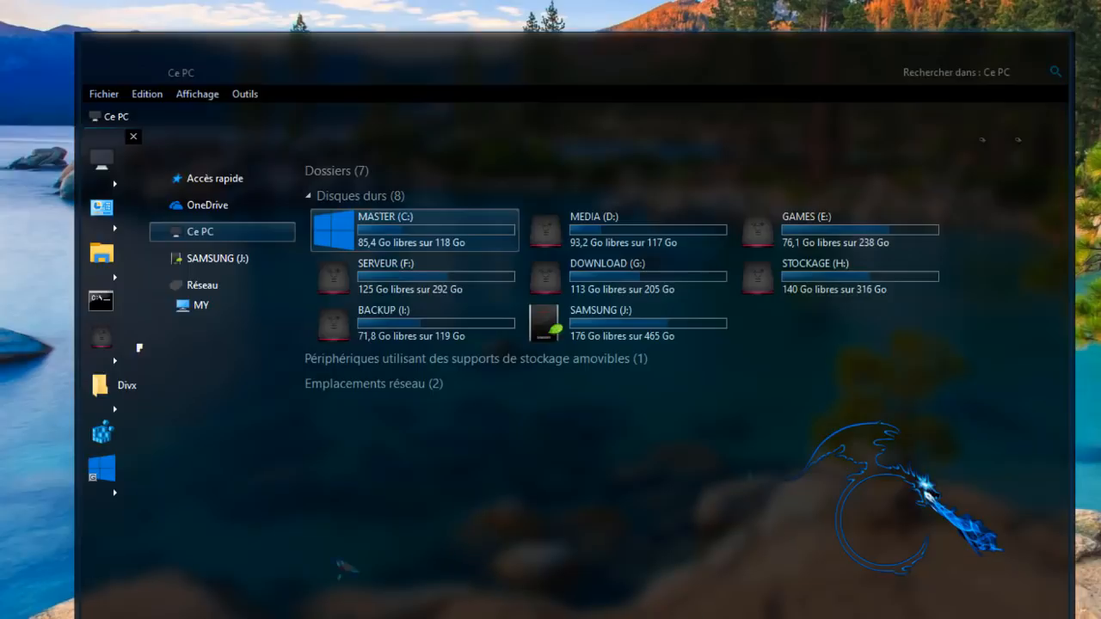
Cycle through the shortcuts on the vertical QT Command Bar to show how they rotate, and close the Explorer window.
left_click(104, 436)
scroll(109, 447, "down", 8)
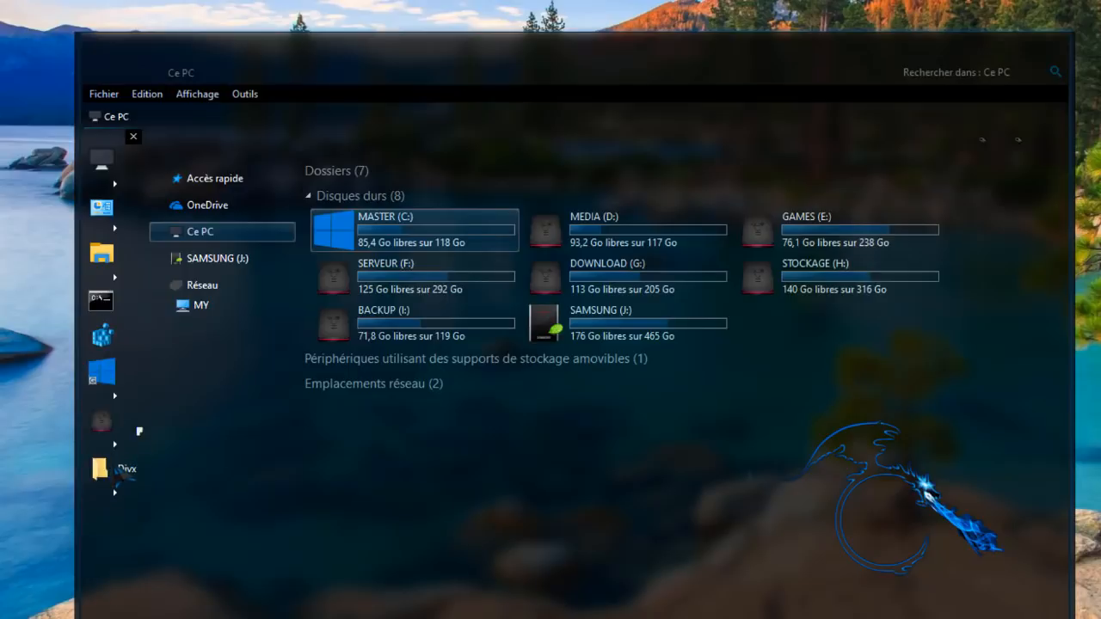
scroll(116, 464, "down", 2)
scroll(120, 477, "down", 3)
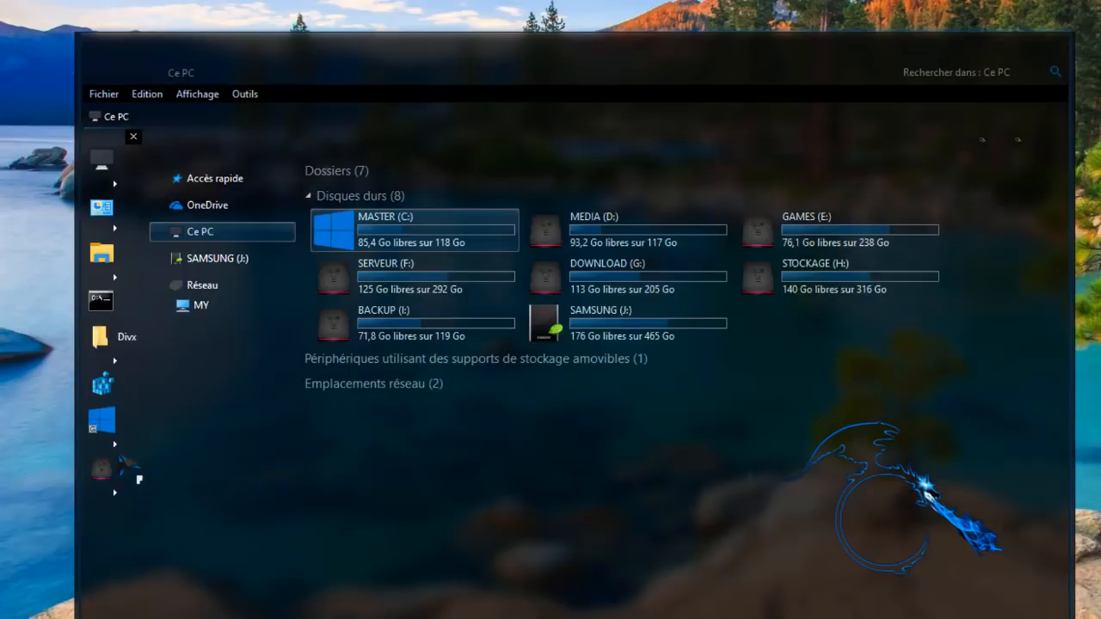
scroll(131, 445, "down", 4)
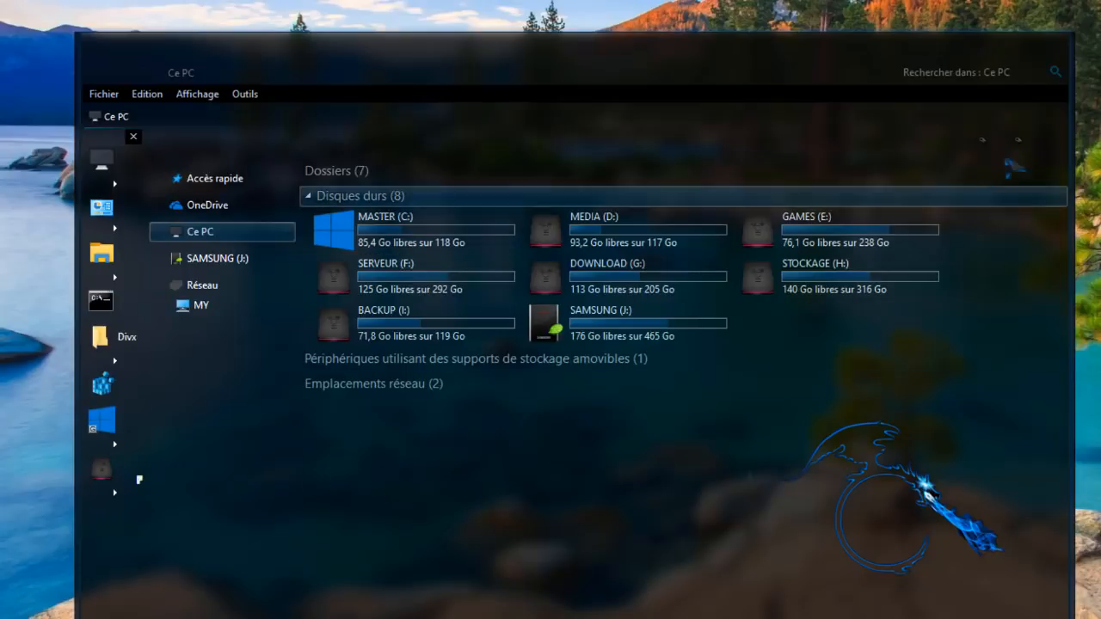
left_click(1050, 49)
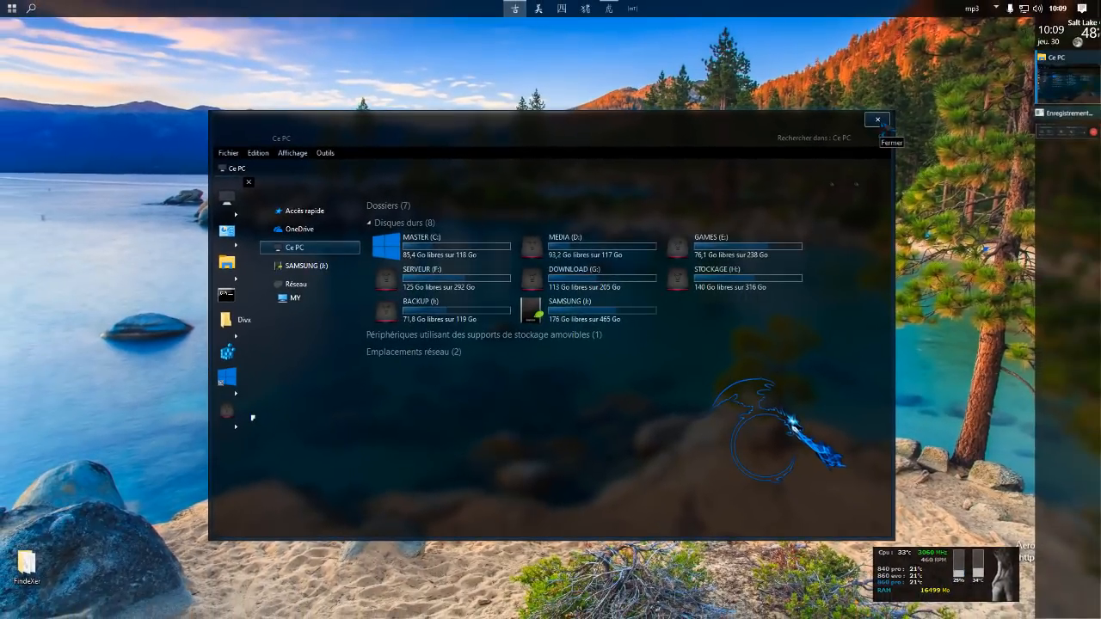
left_click(877, 120)
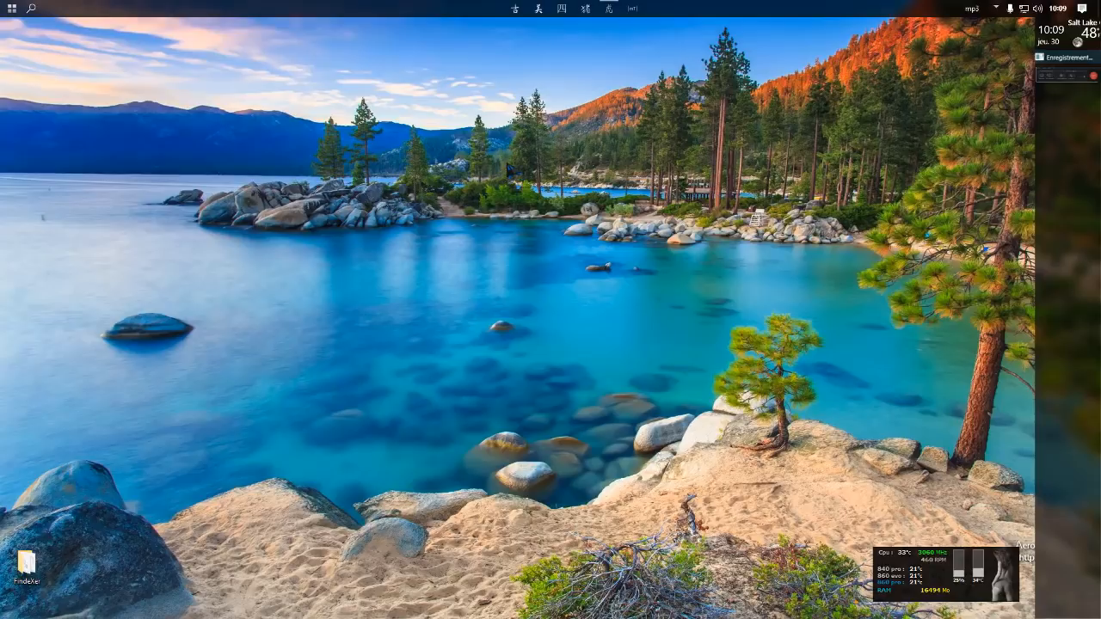
Launch HyperSnap 8, view its Open Picture dialog without opening a file, and close the program.
middle_click(507, 163)
left_click(544, 269)
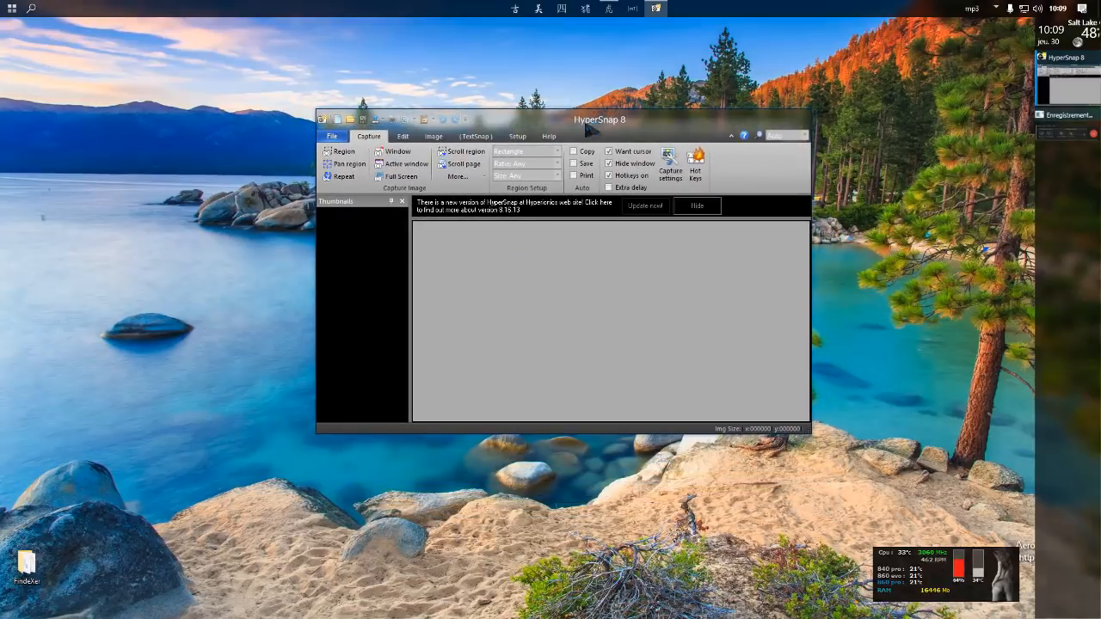
left_click_drag(585, 117, 587, 139)
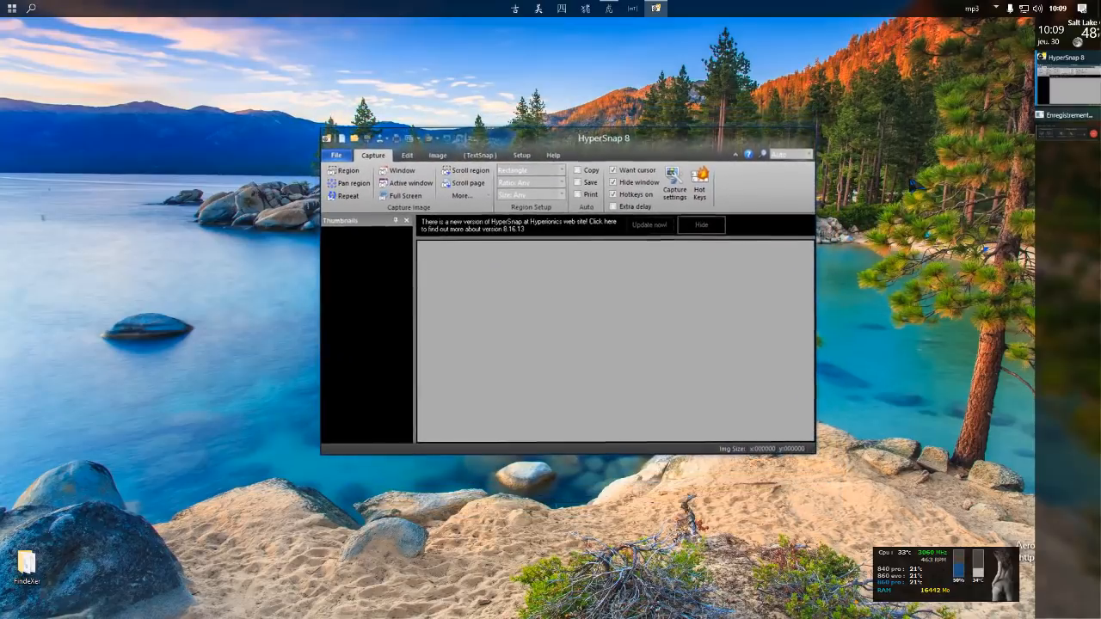
left_click(337, 157)
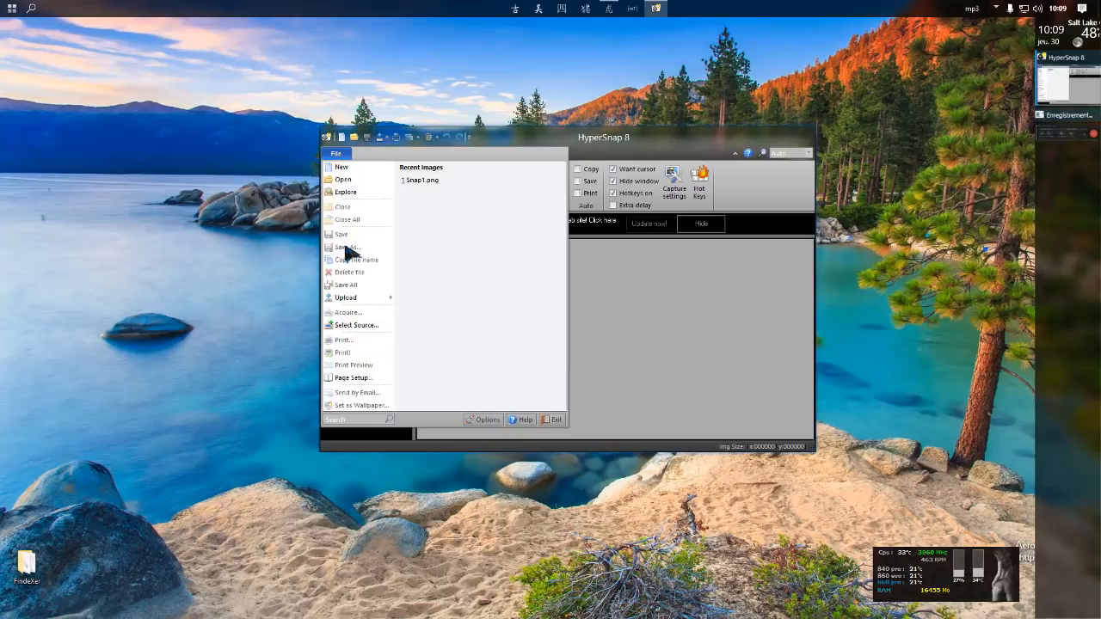
left_click(349, 179)
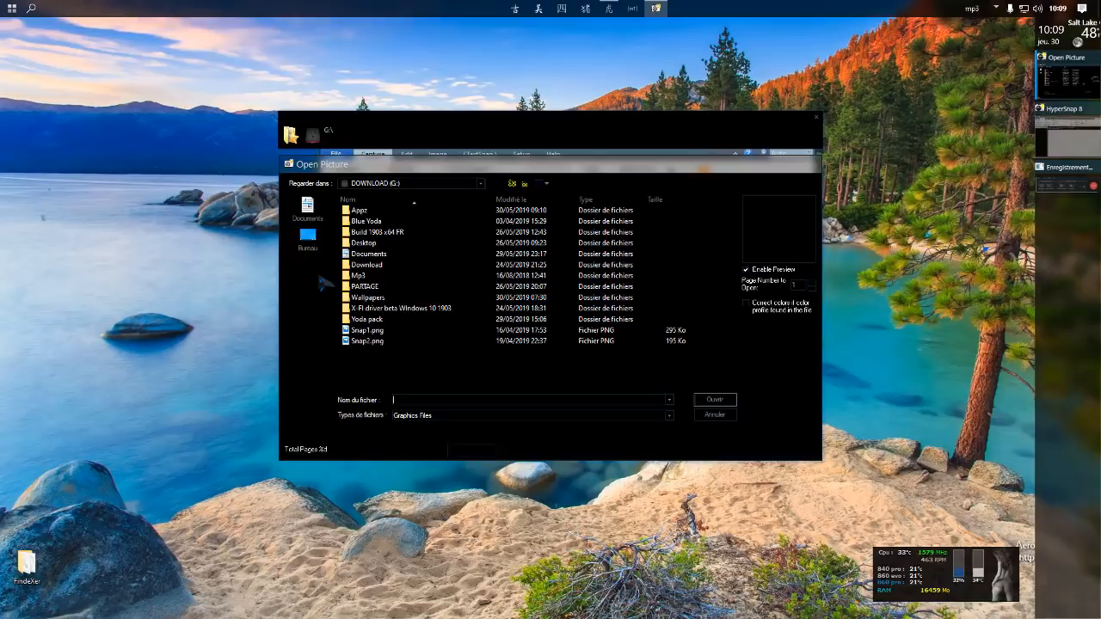
left_click(714, 416)
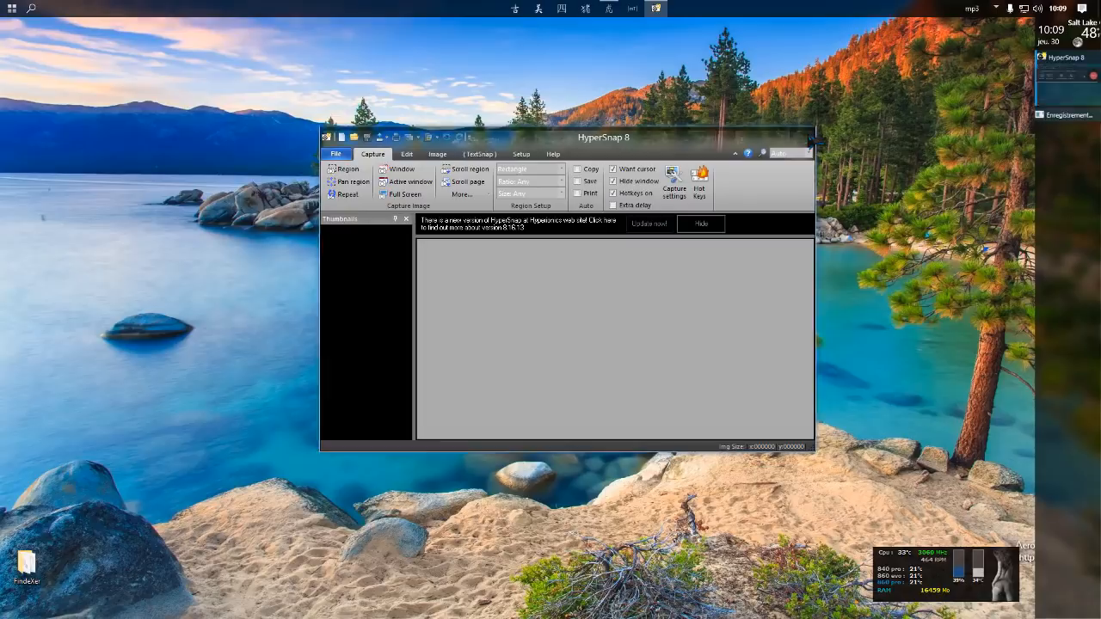
left_click(803, 136)
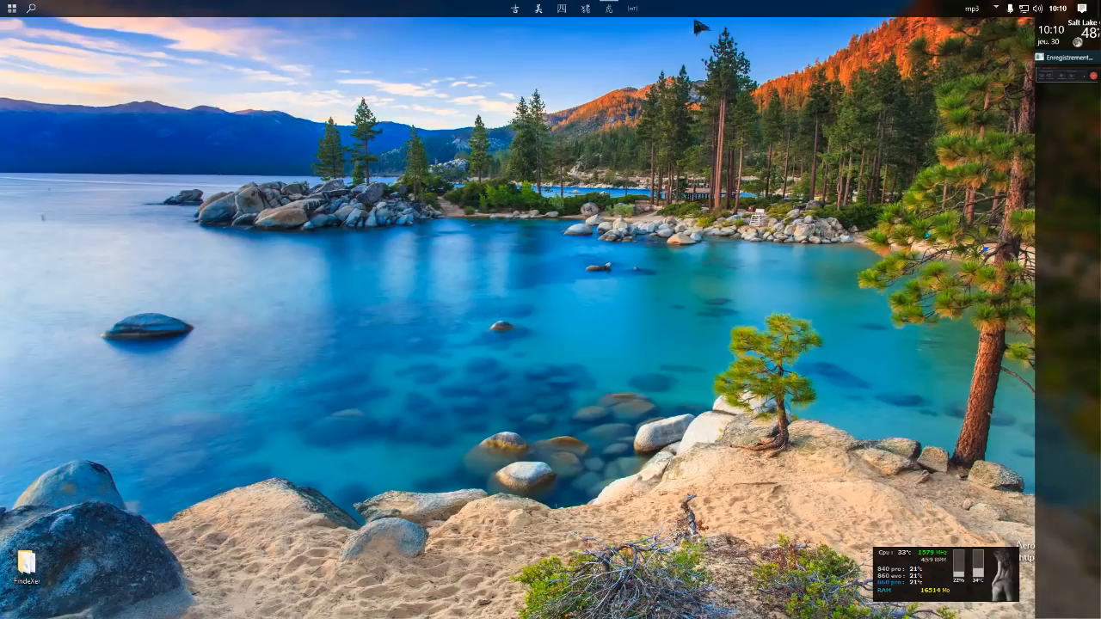
Open a new Explorer window and close its FindeXer bar.
left_click(517, 9)
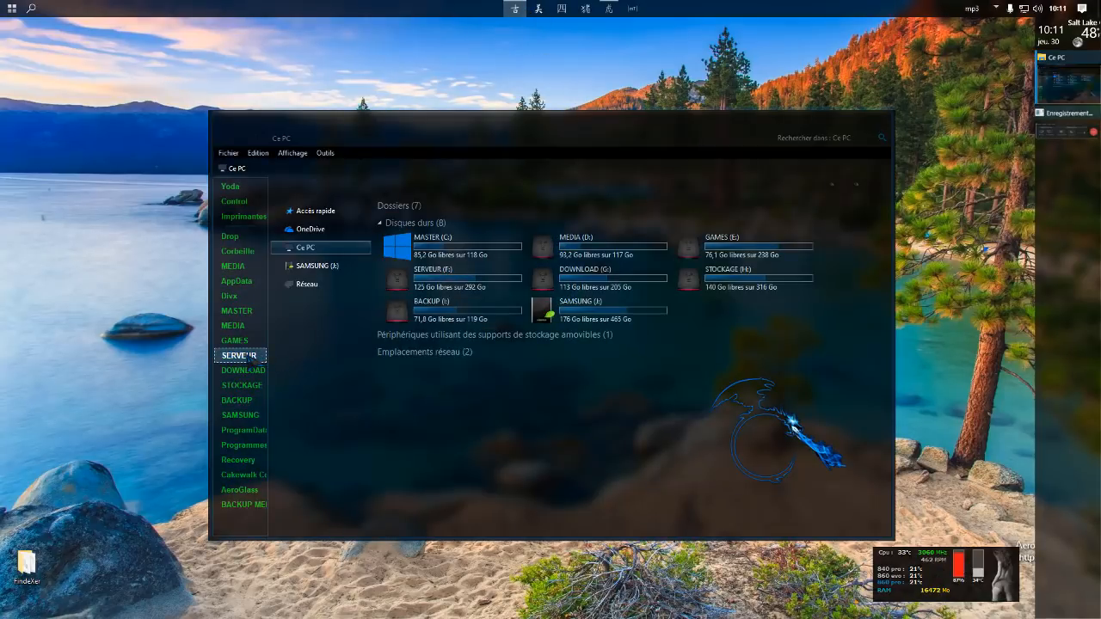
right_click(249, 362)
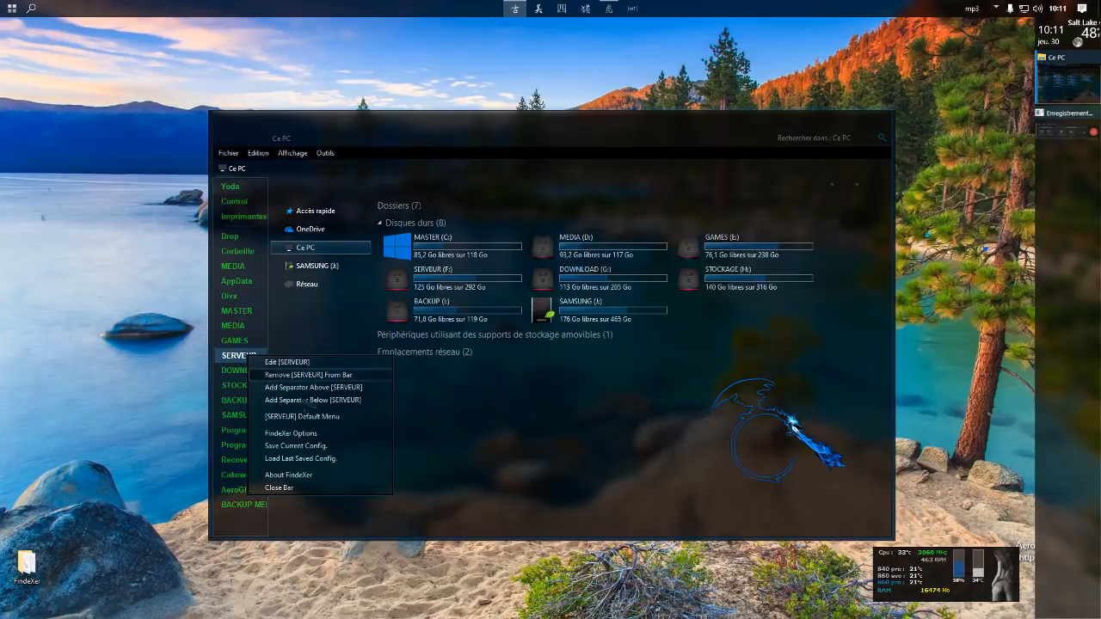
left_click(331, 490)
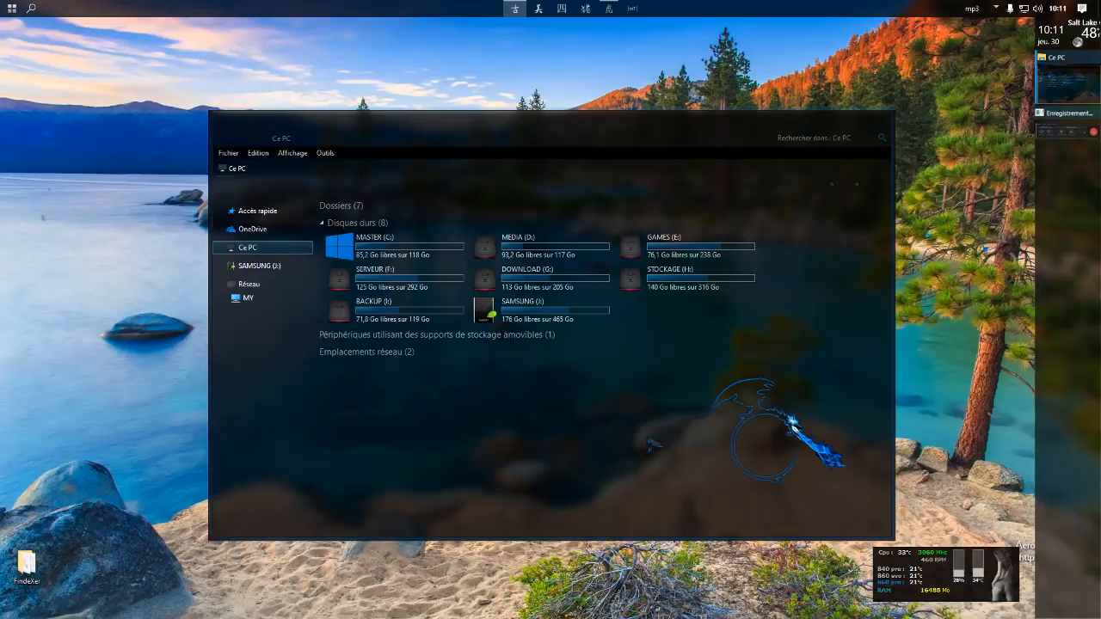
Hide the menu bar (Barre de menus) using QTTabBar's toolbar settings and close the Explorer window.
right_click(405, 169)
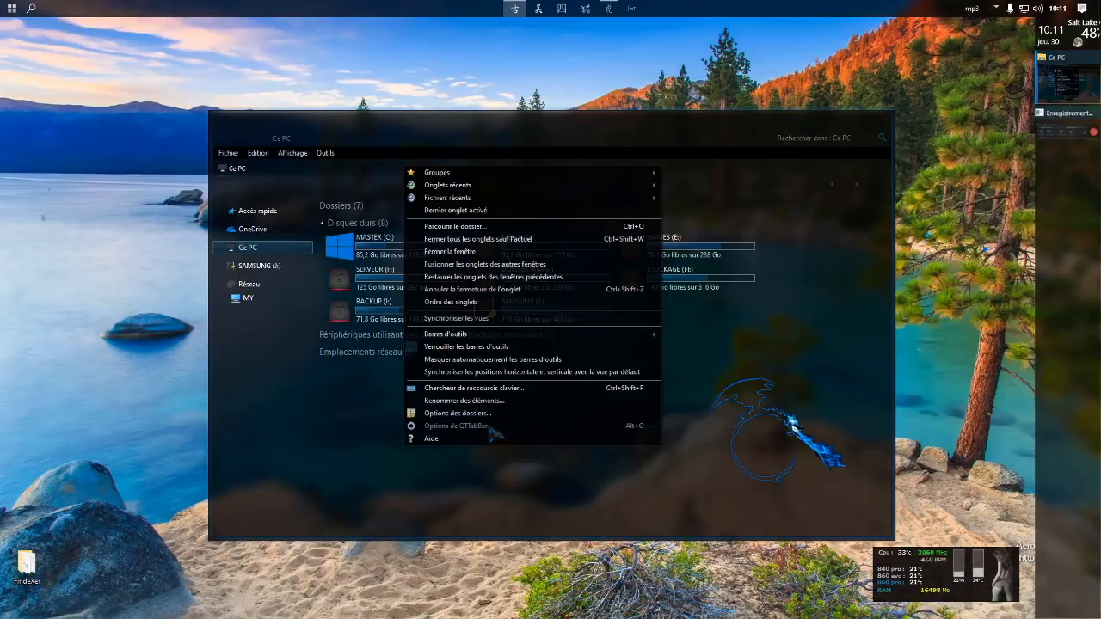
mouse_move(514, 337)
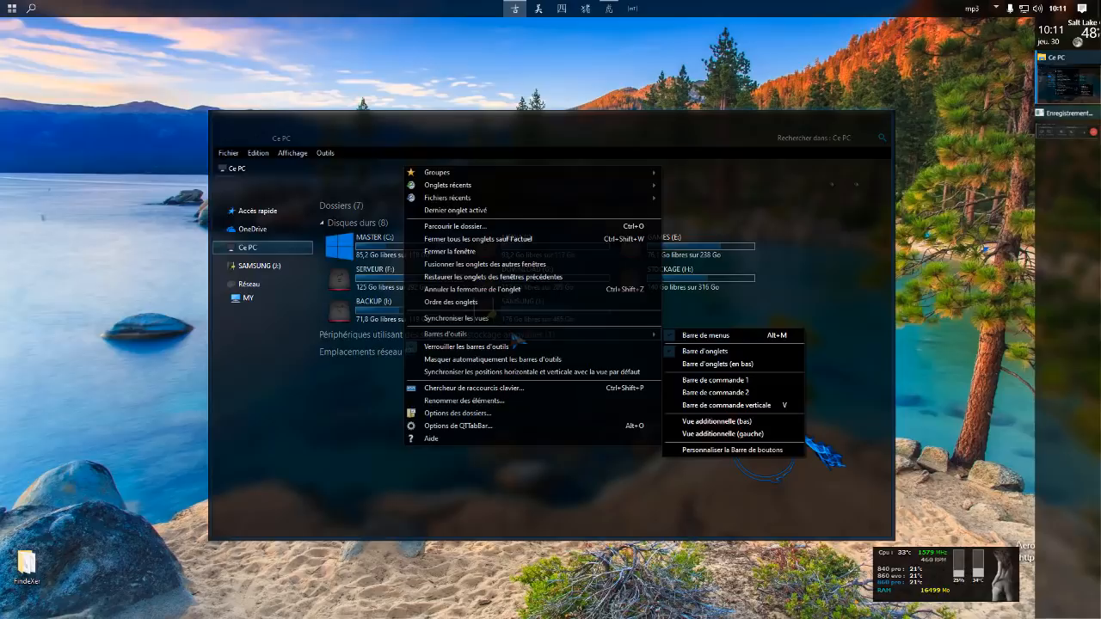
left_click(688, 337)
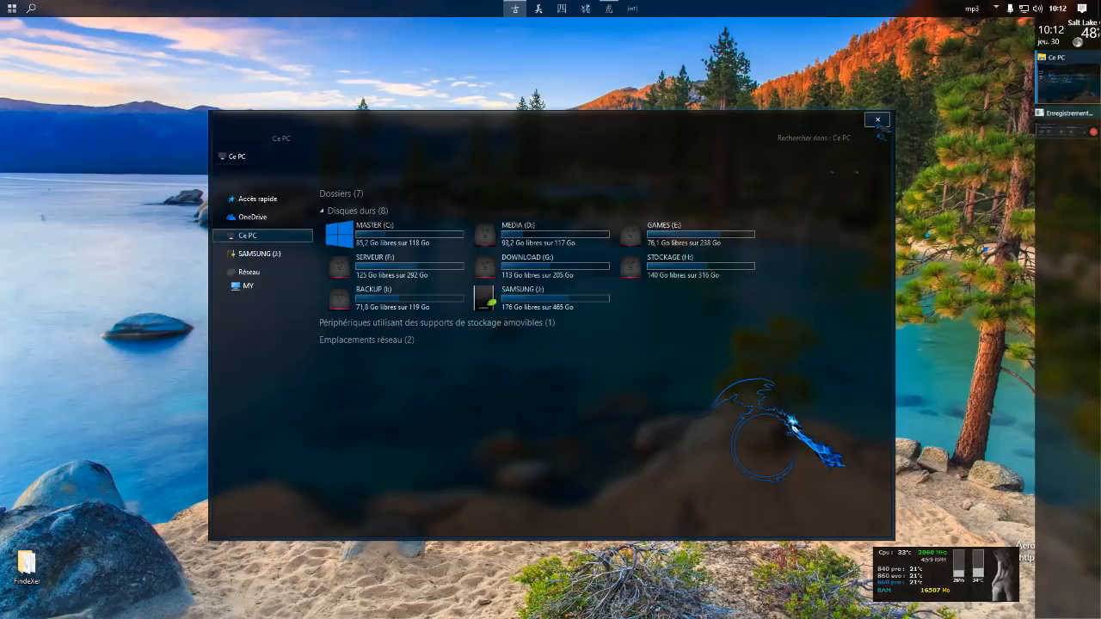
left_click(877, 120)
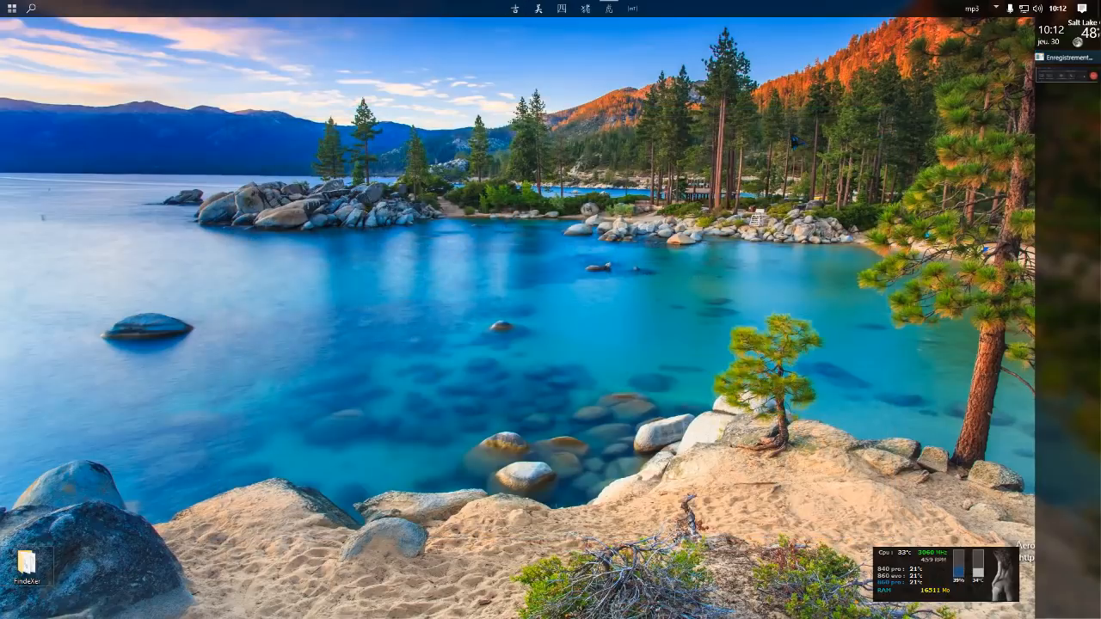